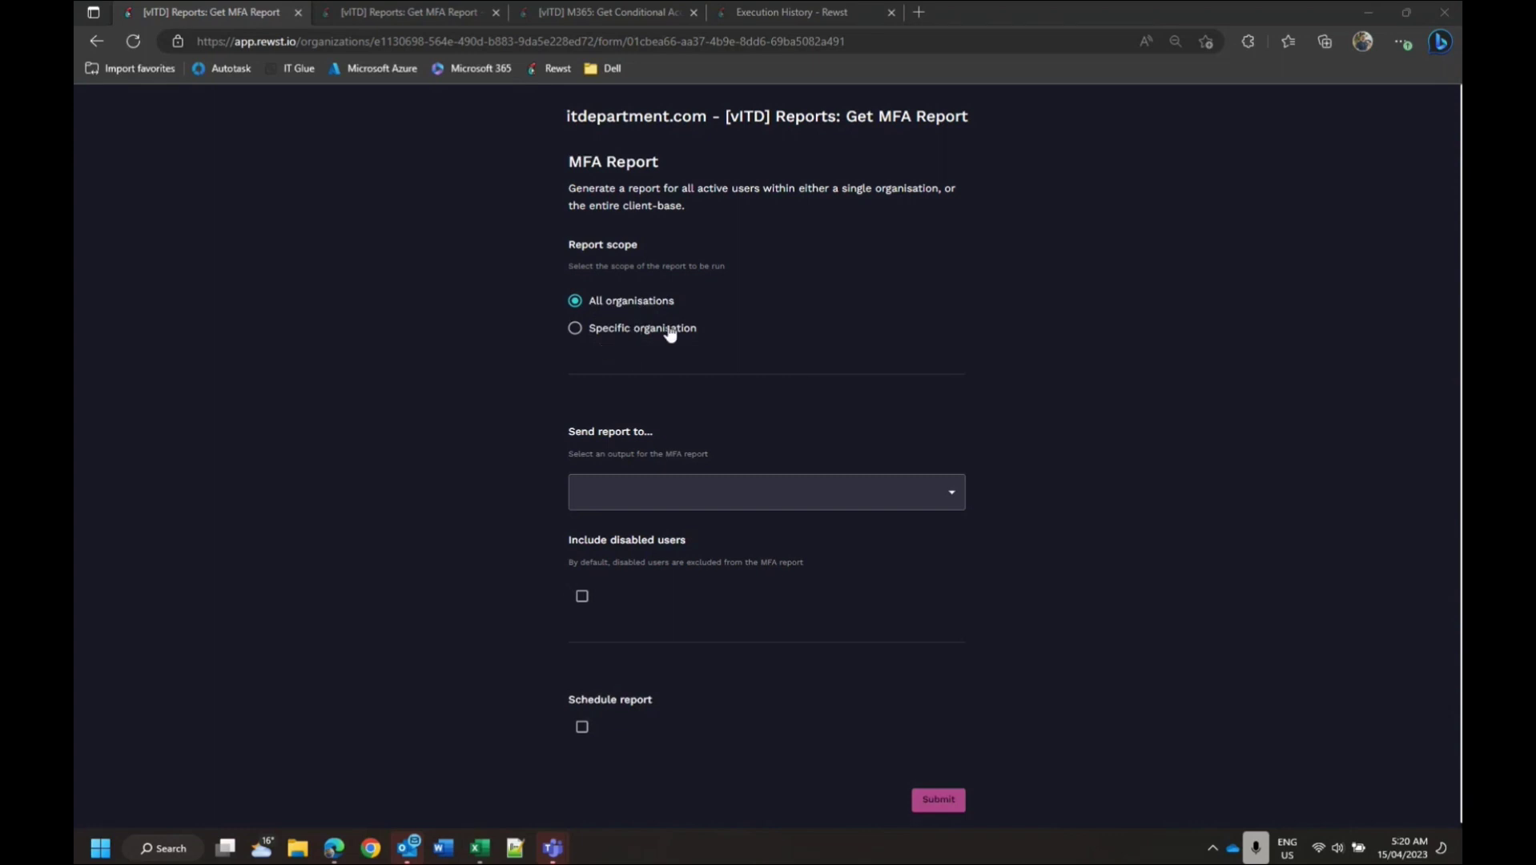
Step: Pick the target organisation in the MFA Report form's organisation field
{"action": "left_click", "coordinate": [645, 330]}
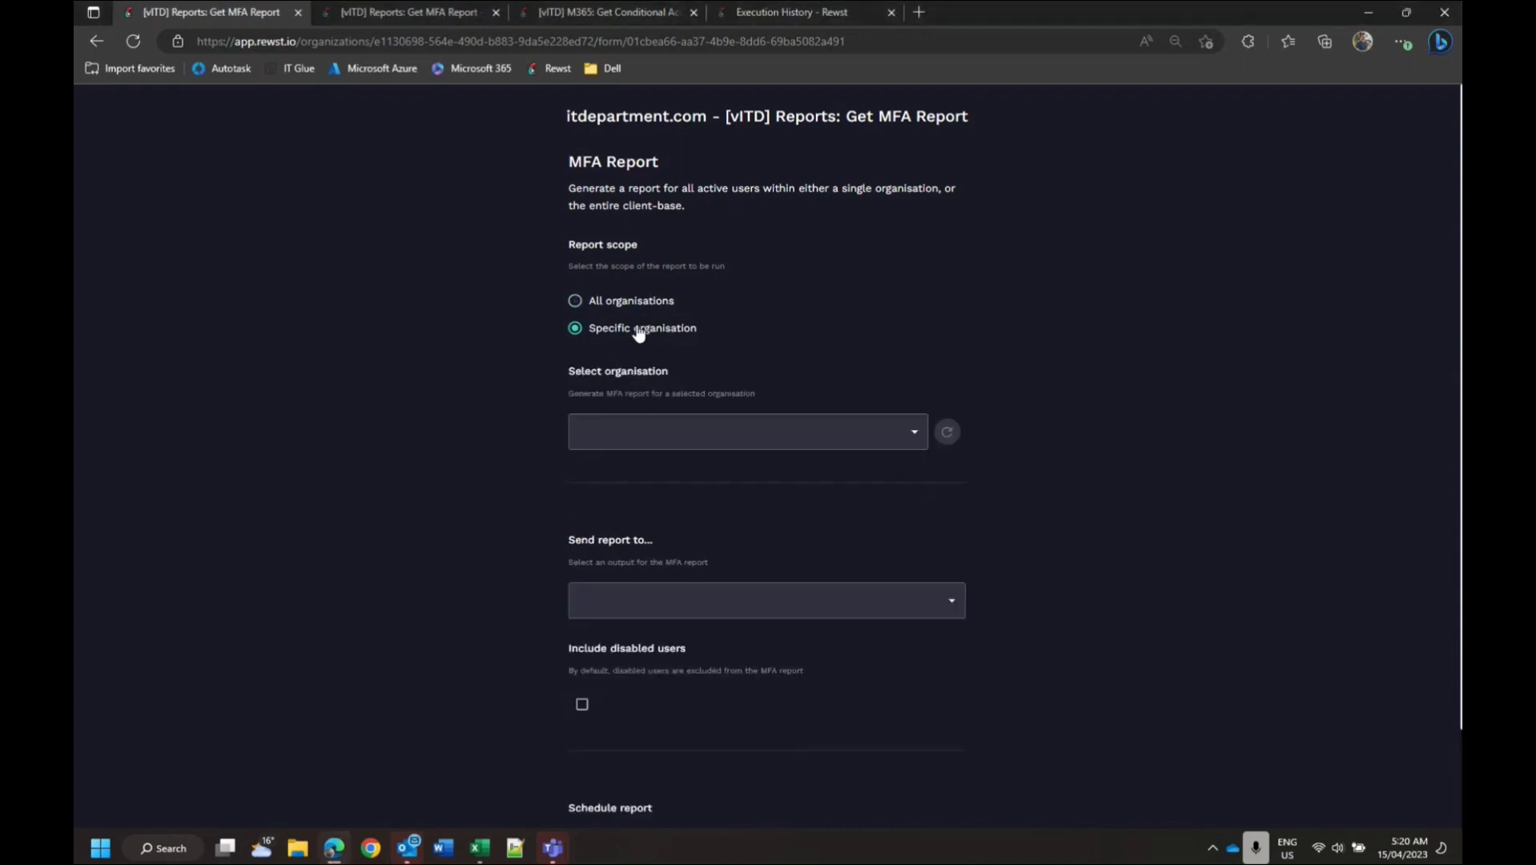
{"action": "left_click", "coordinate": [665, 430]}
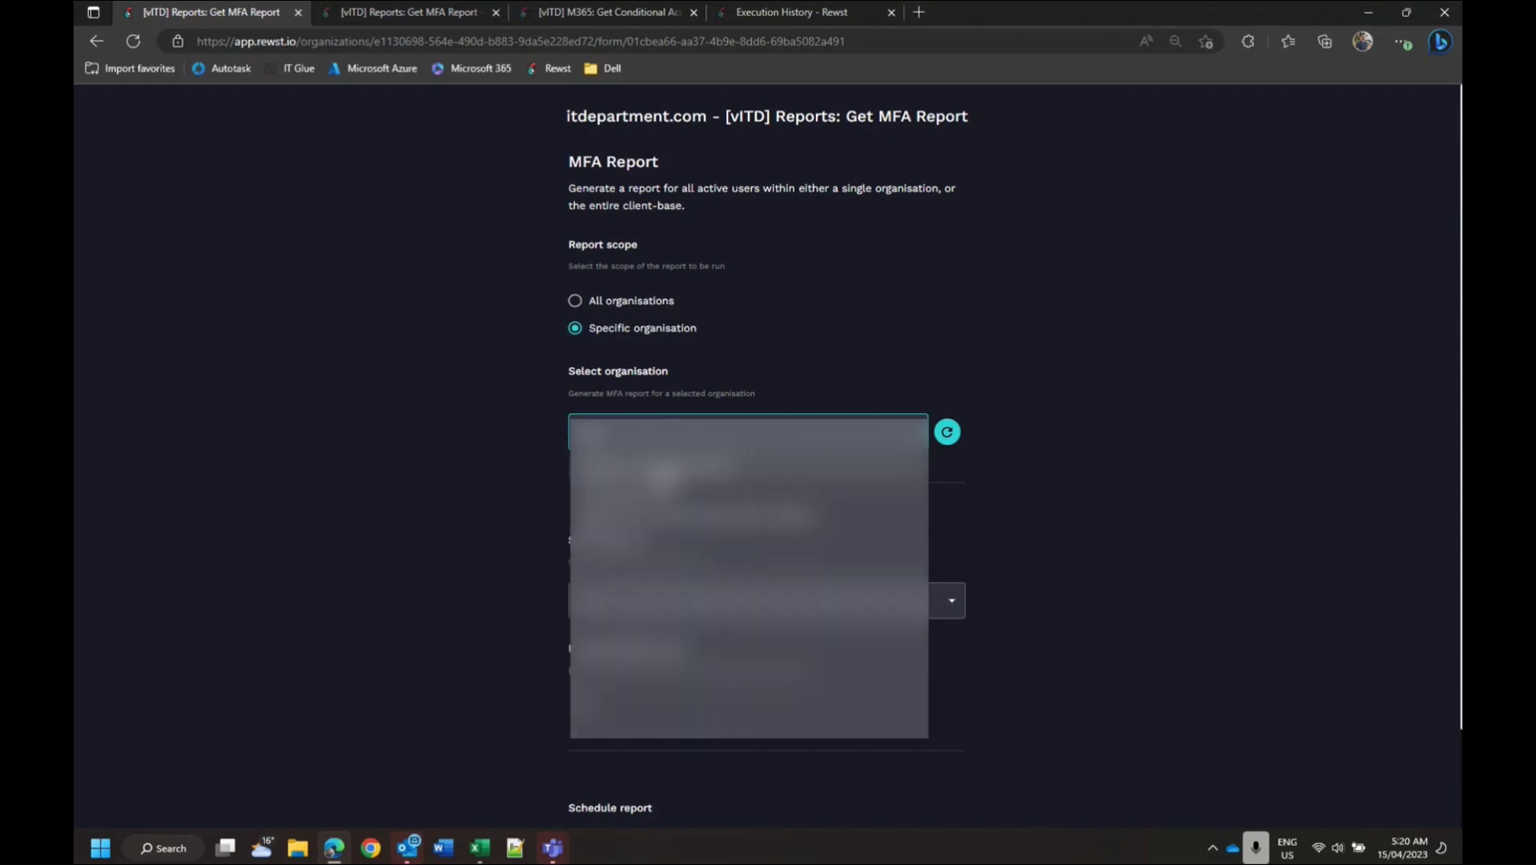
{"action": "left_click", "coordinate": [420, 447]}
{"action": "scroll", "coordinate": [419, 447], "scroll_direction": "down", "scroll_amount": 2}
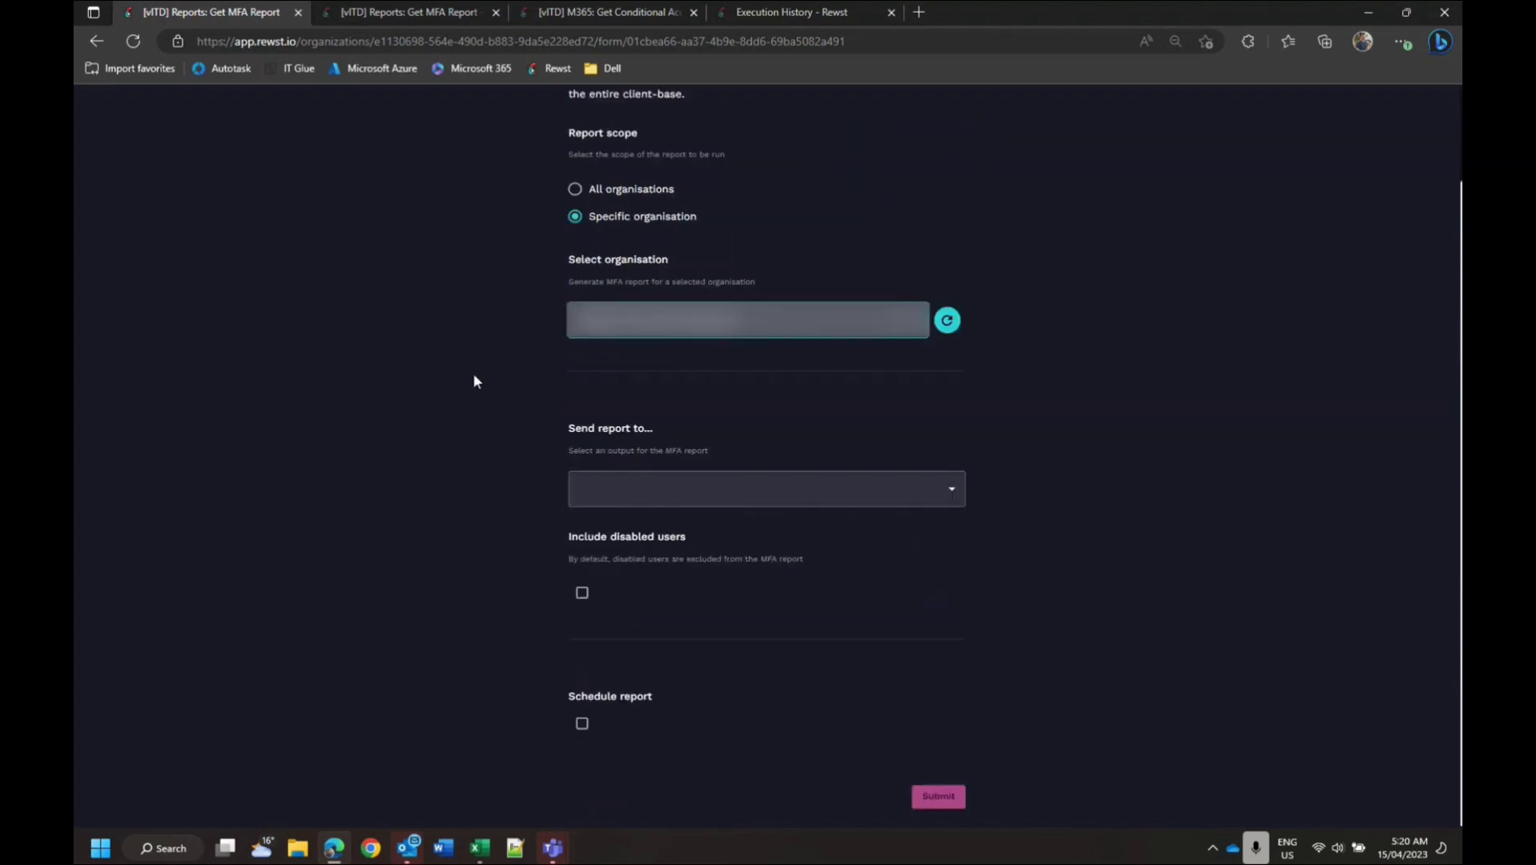
Step: Set the report to be sent by Email to the searched-for recipient
{"action": "left_click", "coordinate": [681, 494]}
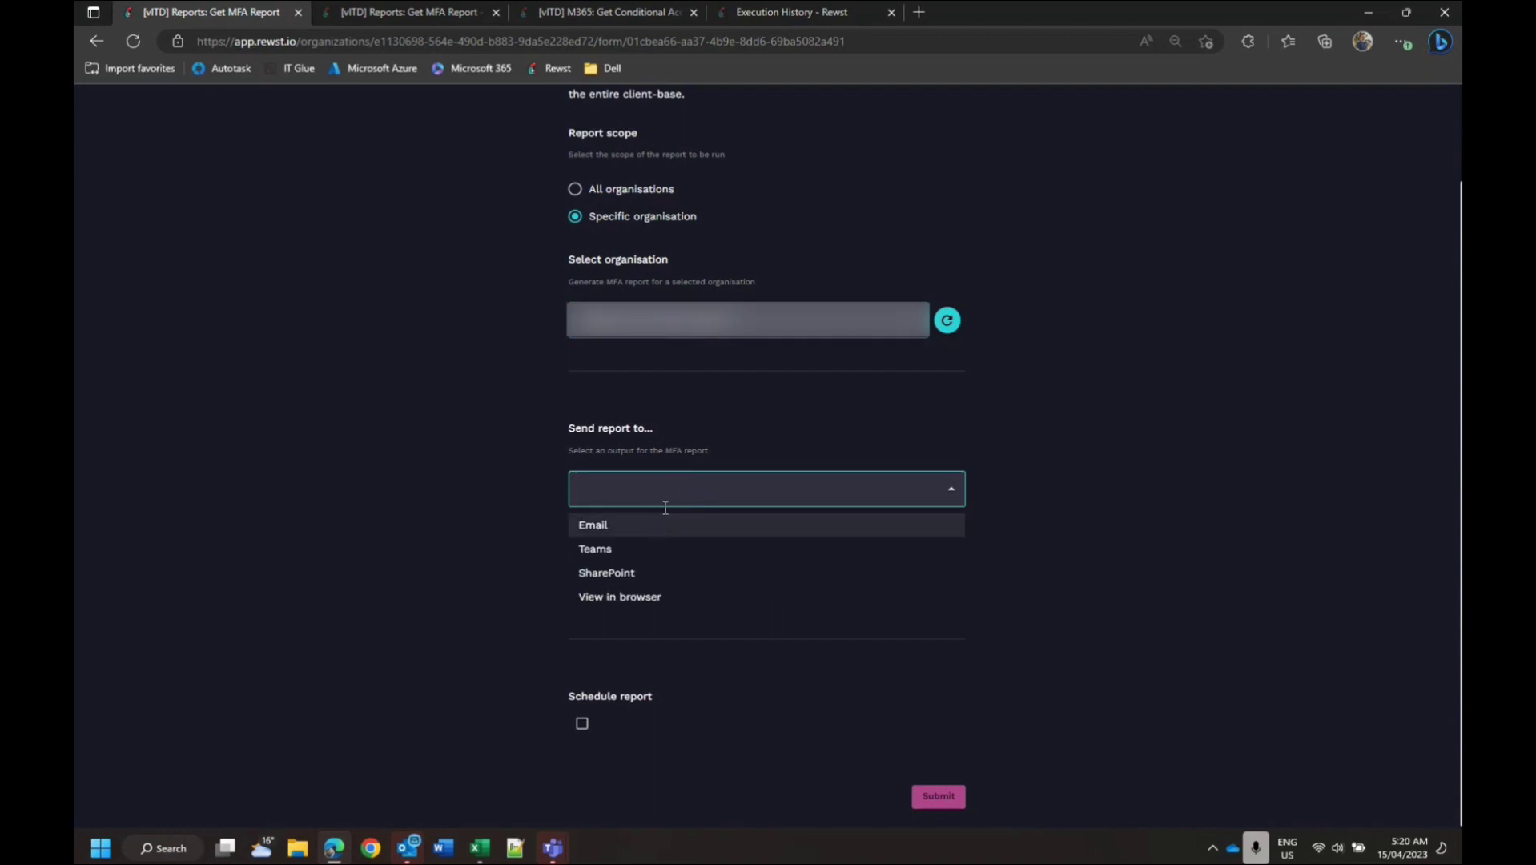
{"action": "left_click", "coordinate": [664, 524]}
{"action": "left_click", "coordinate": [646, 588]}
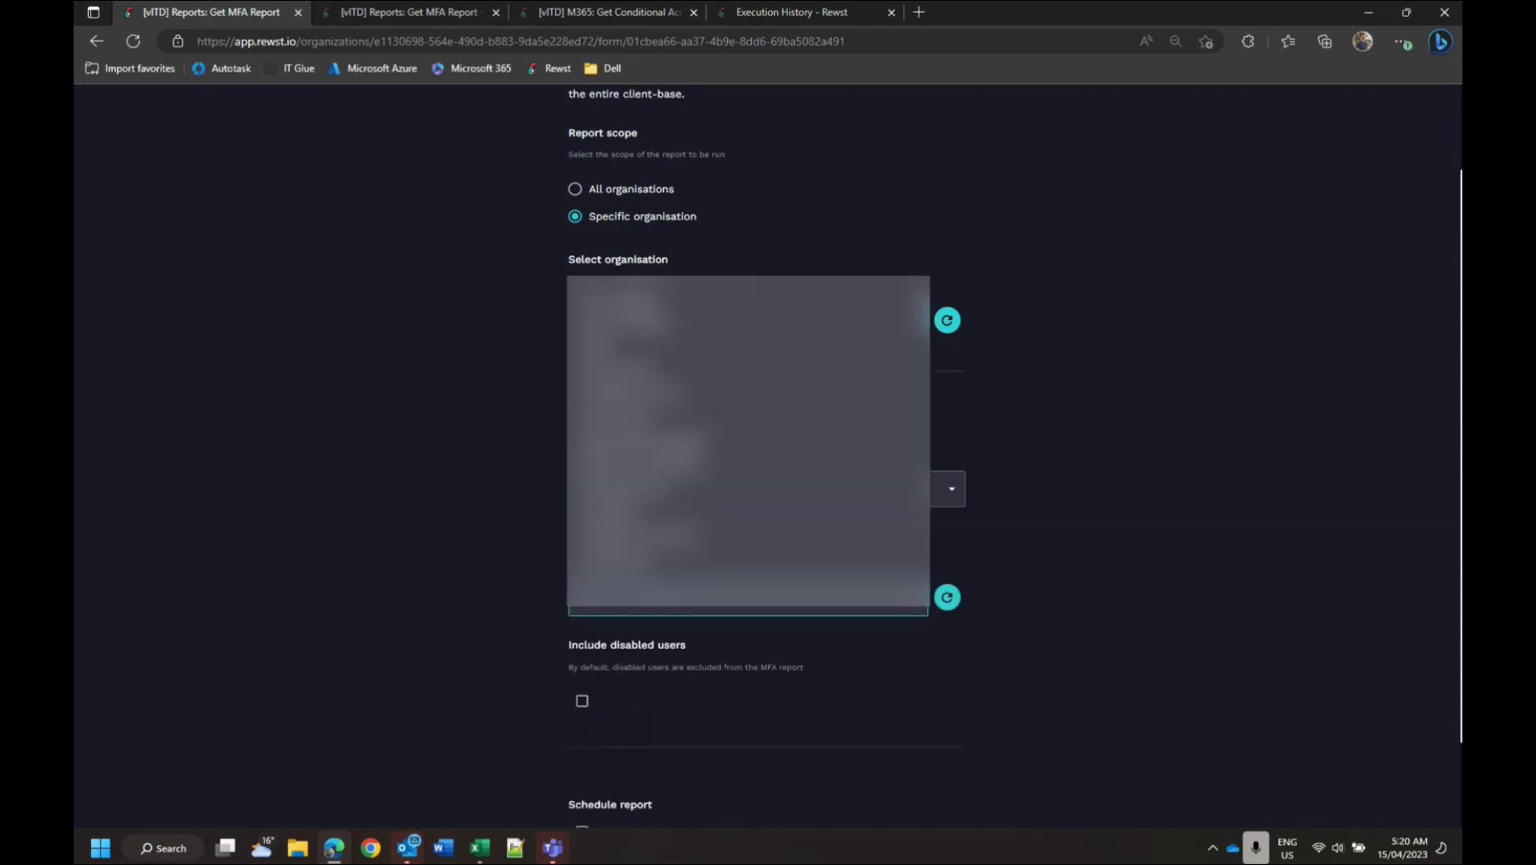
{"action": "type", "text": "lach"}
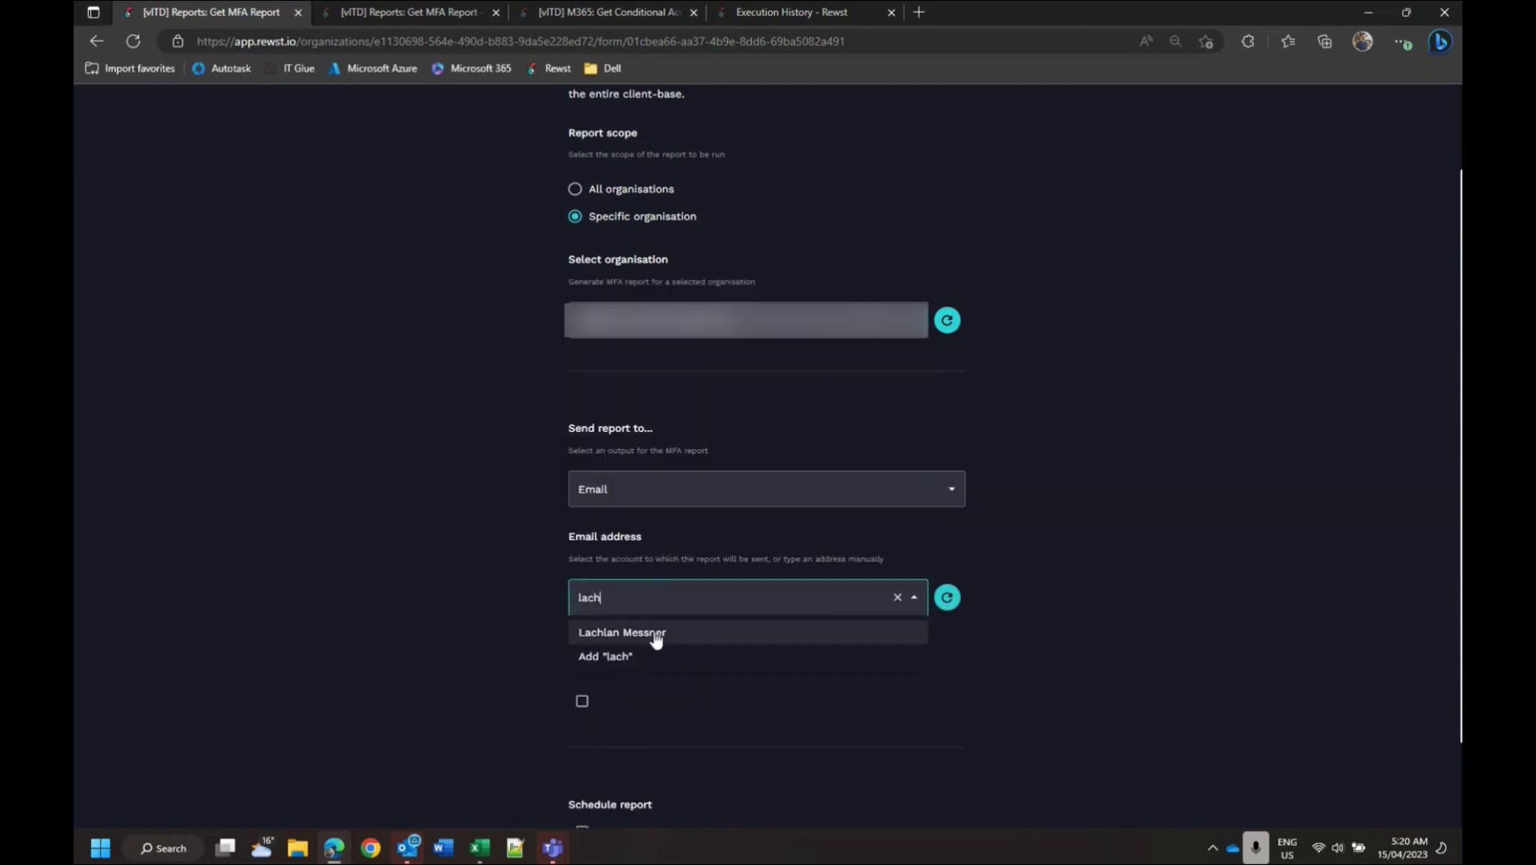
{"action": "left_click", "coordinate": [645, 632]}
Step: Tick Include disabled users and submit the MFA report request
{"action": "scroll", "coordinate": [436, 596], "scroll_direction": "down", "scroll_amount": 1}
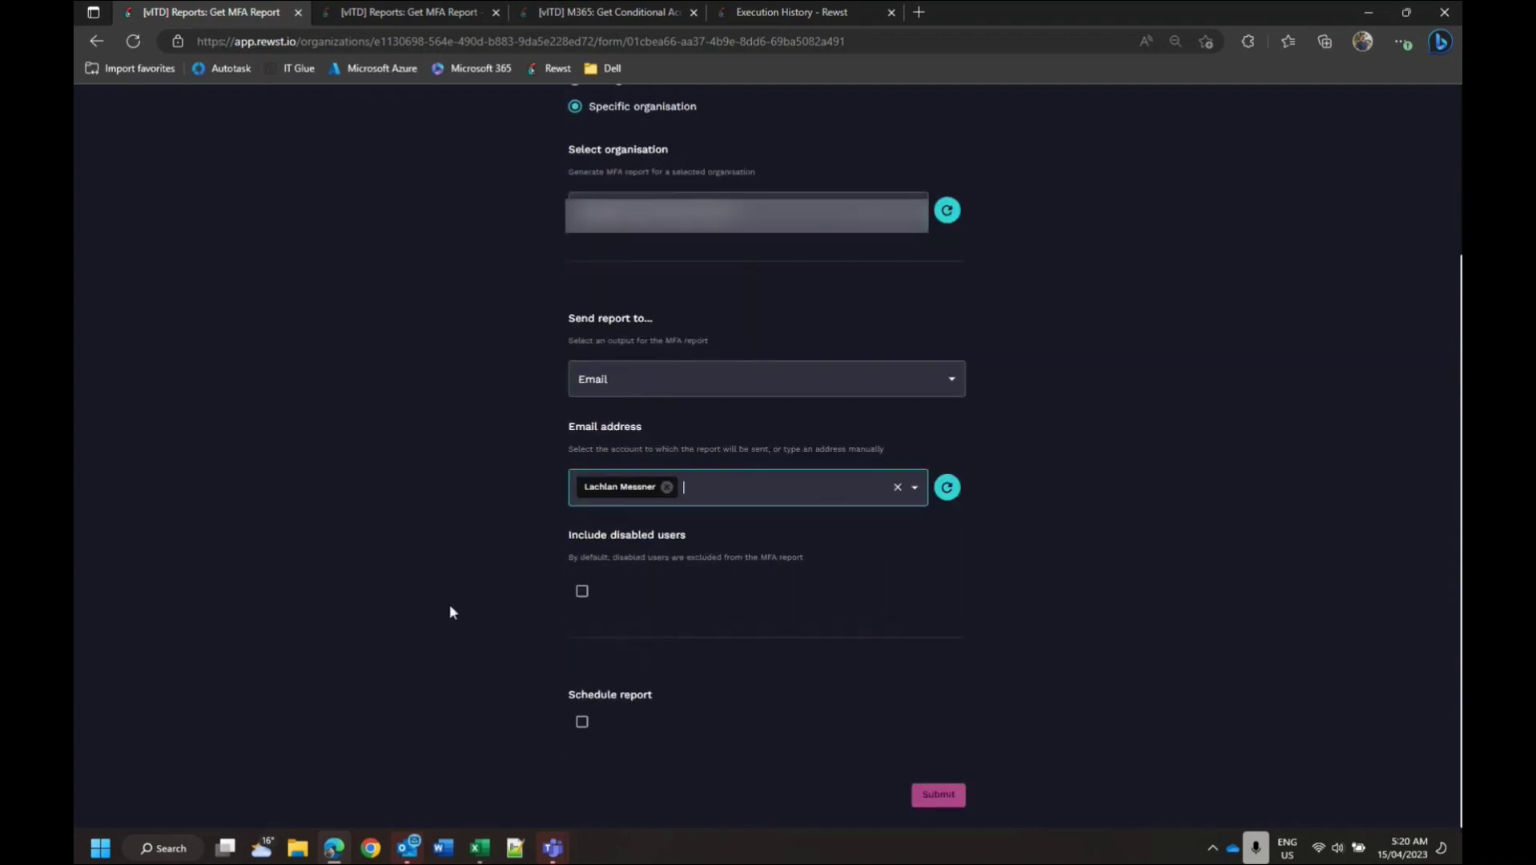
{"action": "left_click", "coordinate": [583, 593]}
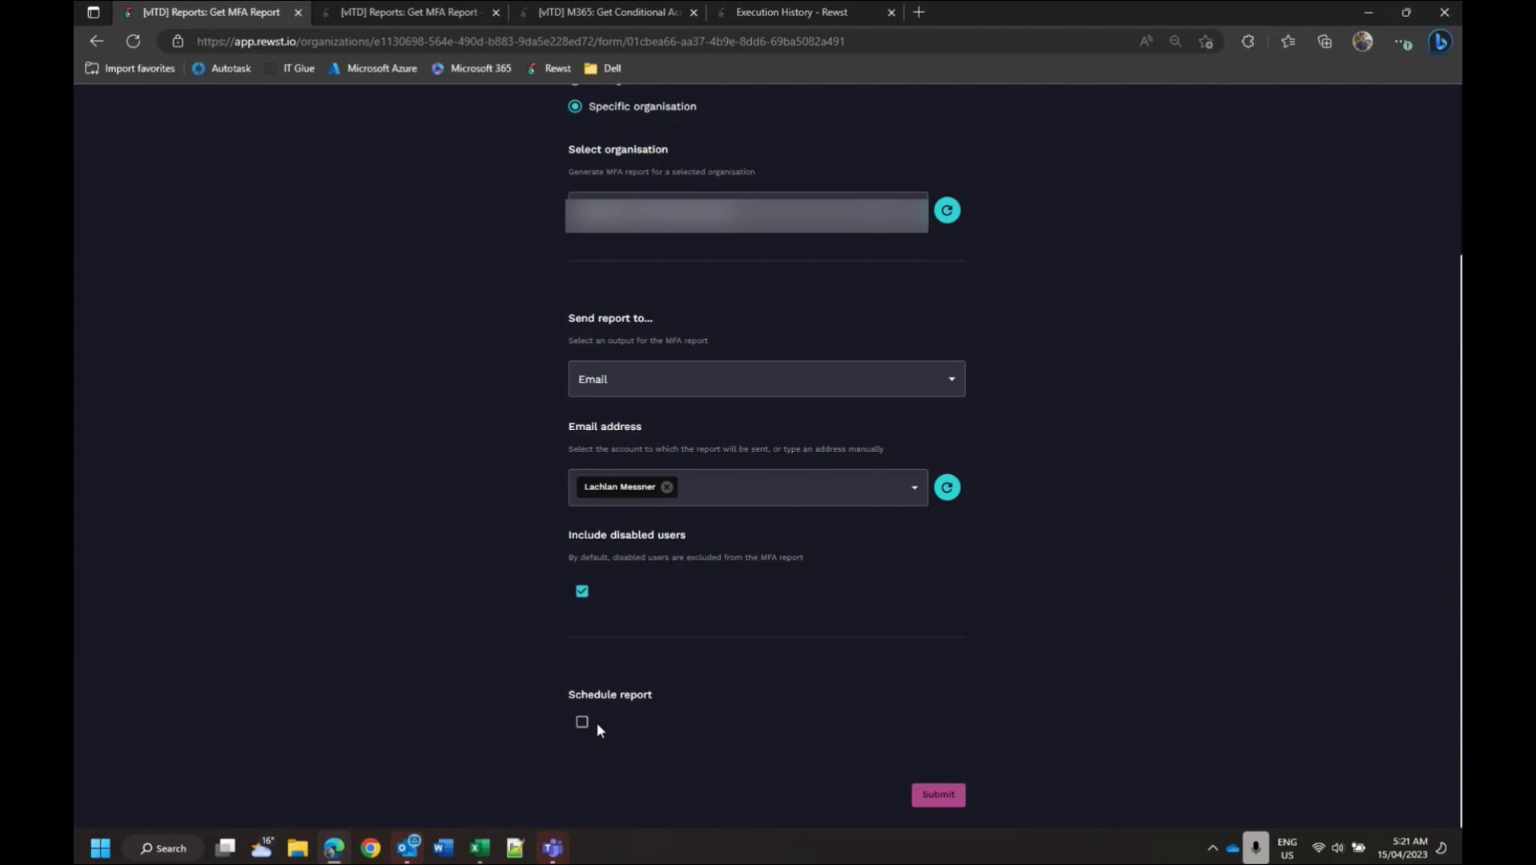
{"action": "left_click", "coordinate": [951, 797]}
Step: Refresh Execution History, open the running Get MFA Report run, and expand get_user_auth_registration_information's subtasks
{"action": "left_click", "coordinate": [829, 14]}
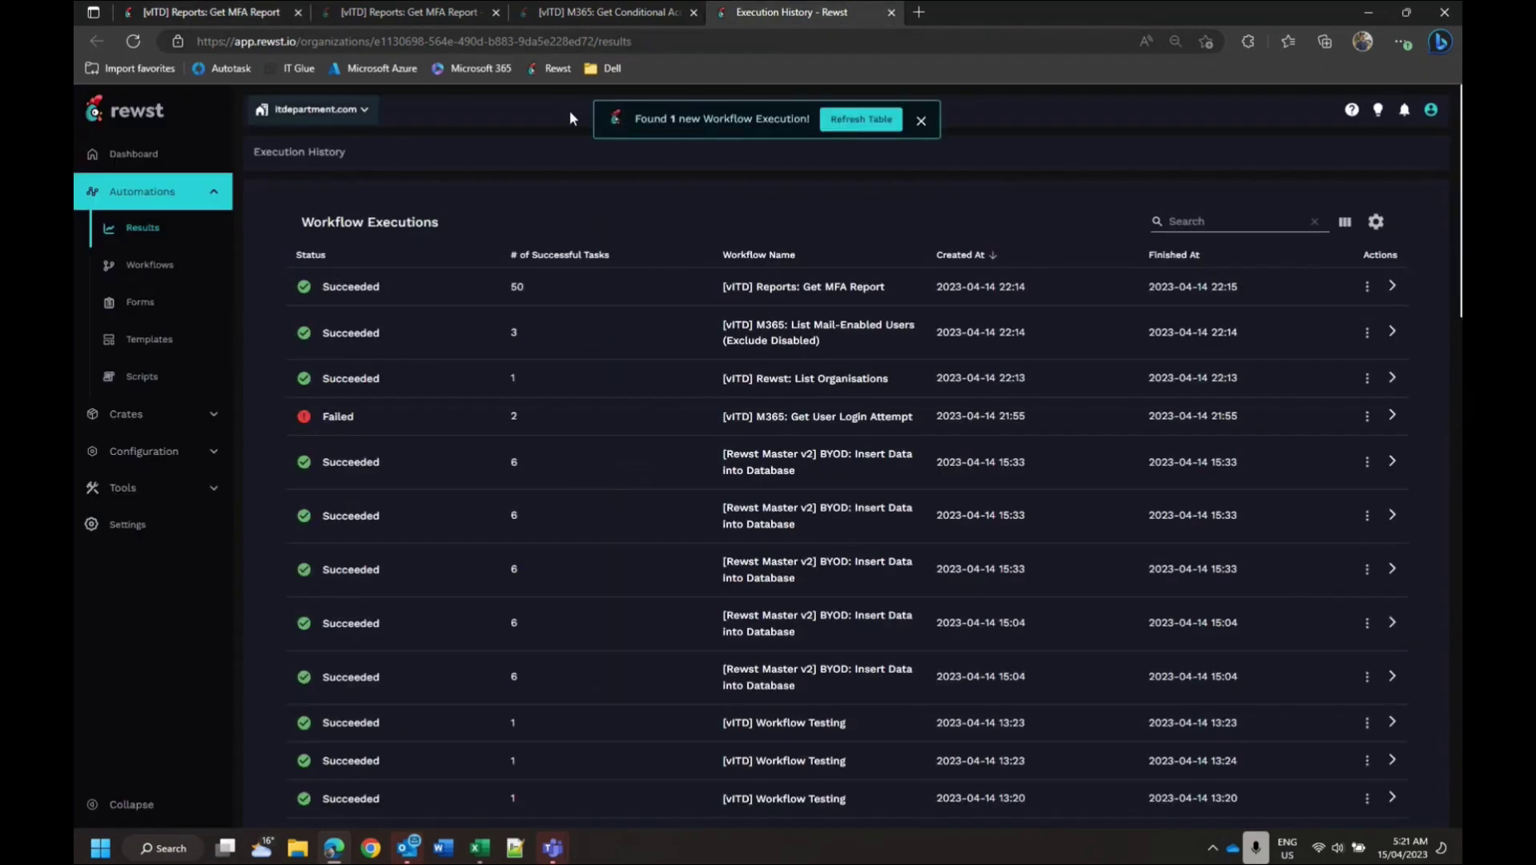
{"action": "left_click", "coordinate": [865, 120]}
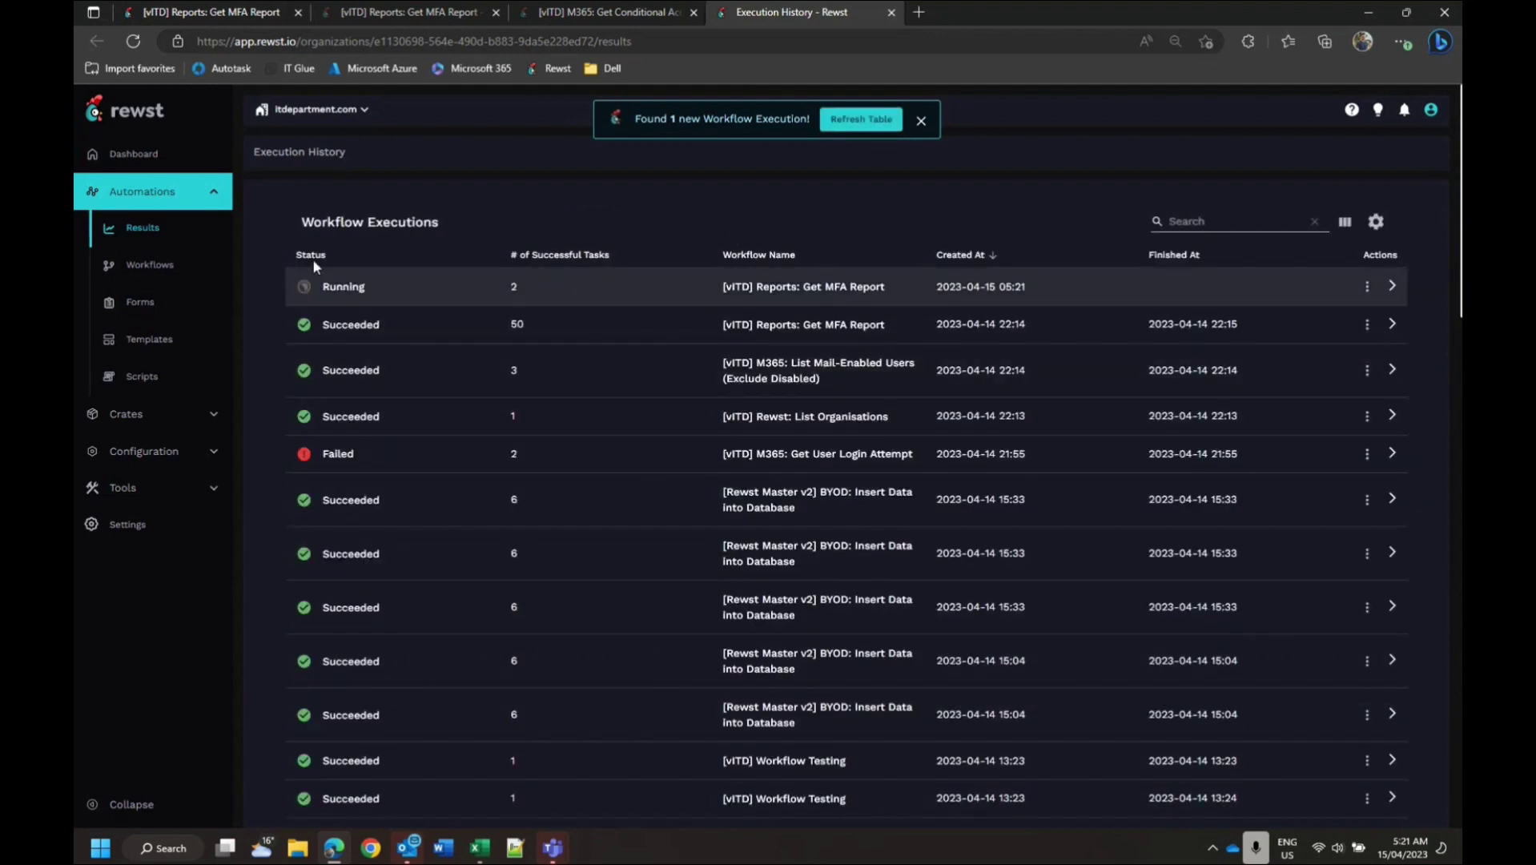
{"action": "left_click", "coordinate": [350, 289]}
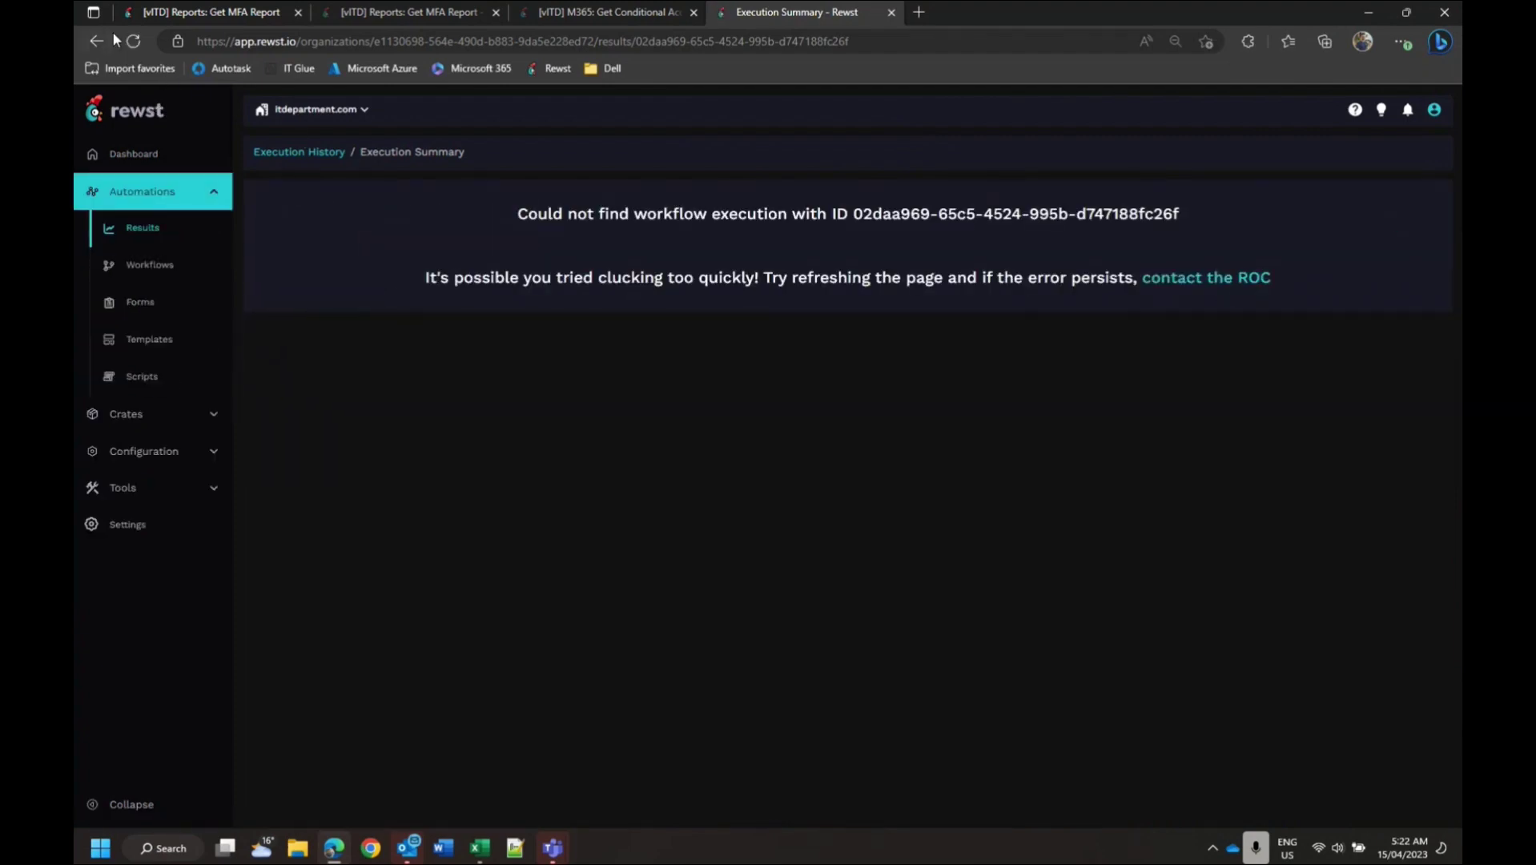
{"action": "left_click", "coordinate": [133, 41]}
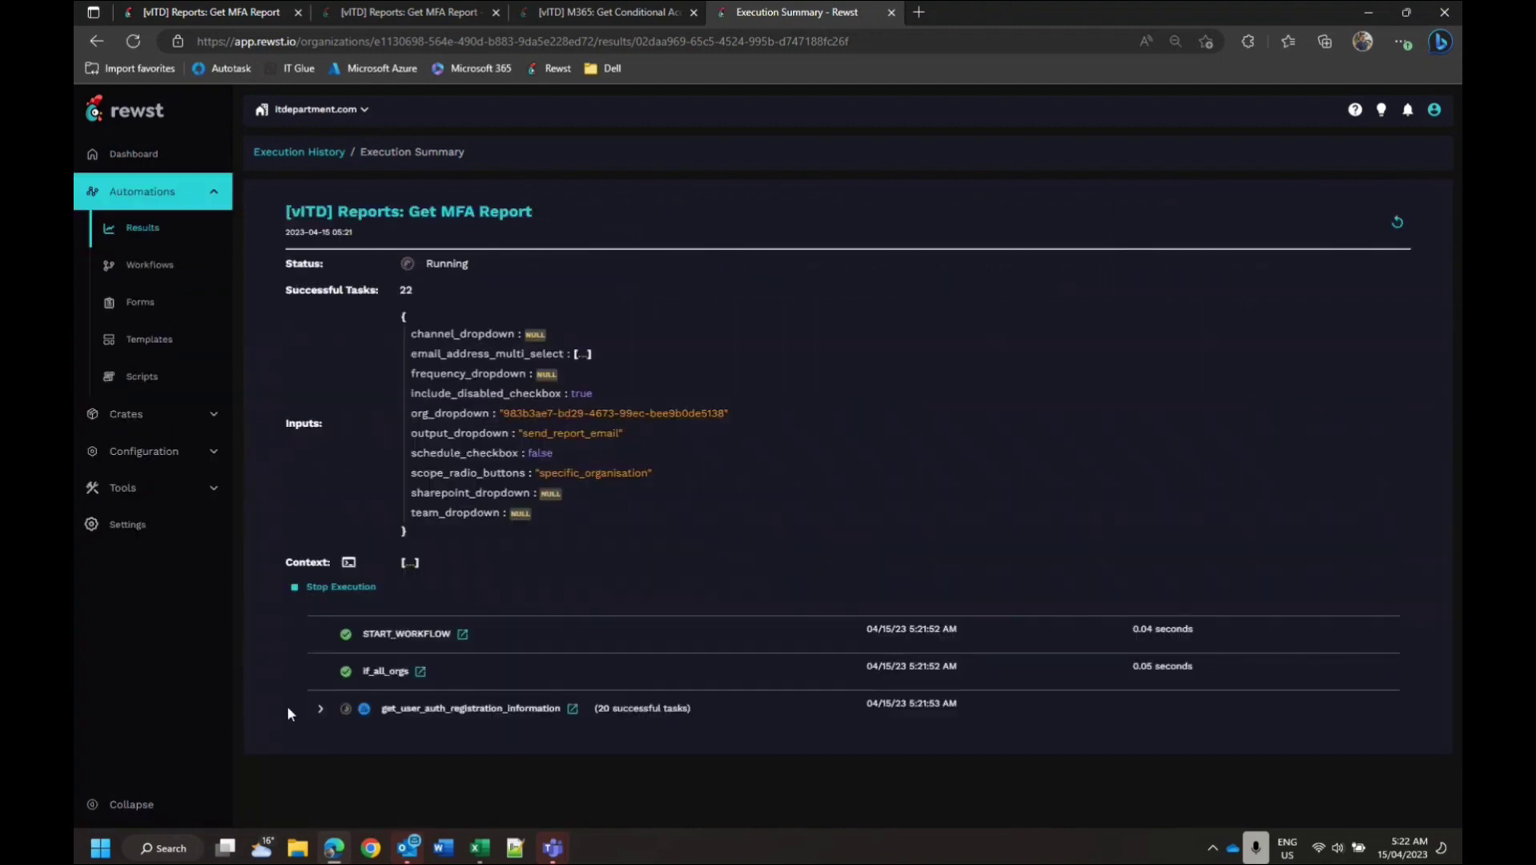
{"action": "left_click", "coordinate": [320, 708]}
{"action": "scroll", "coordinate": [662, 454], "scroll_direction": "down", "scroll_amount": 3}
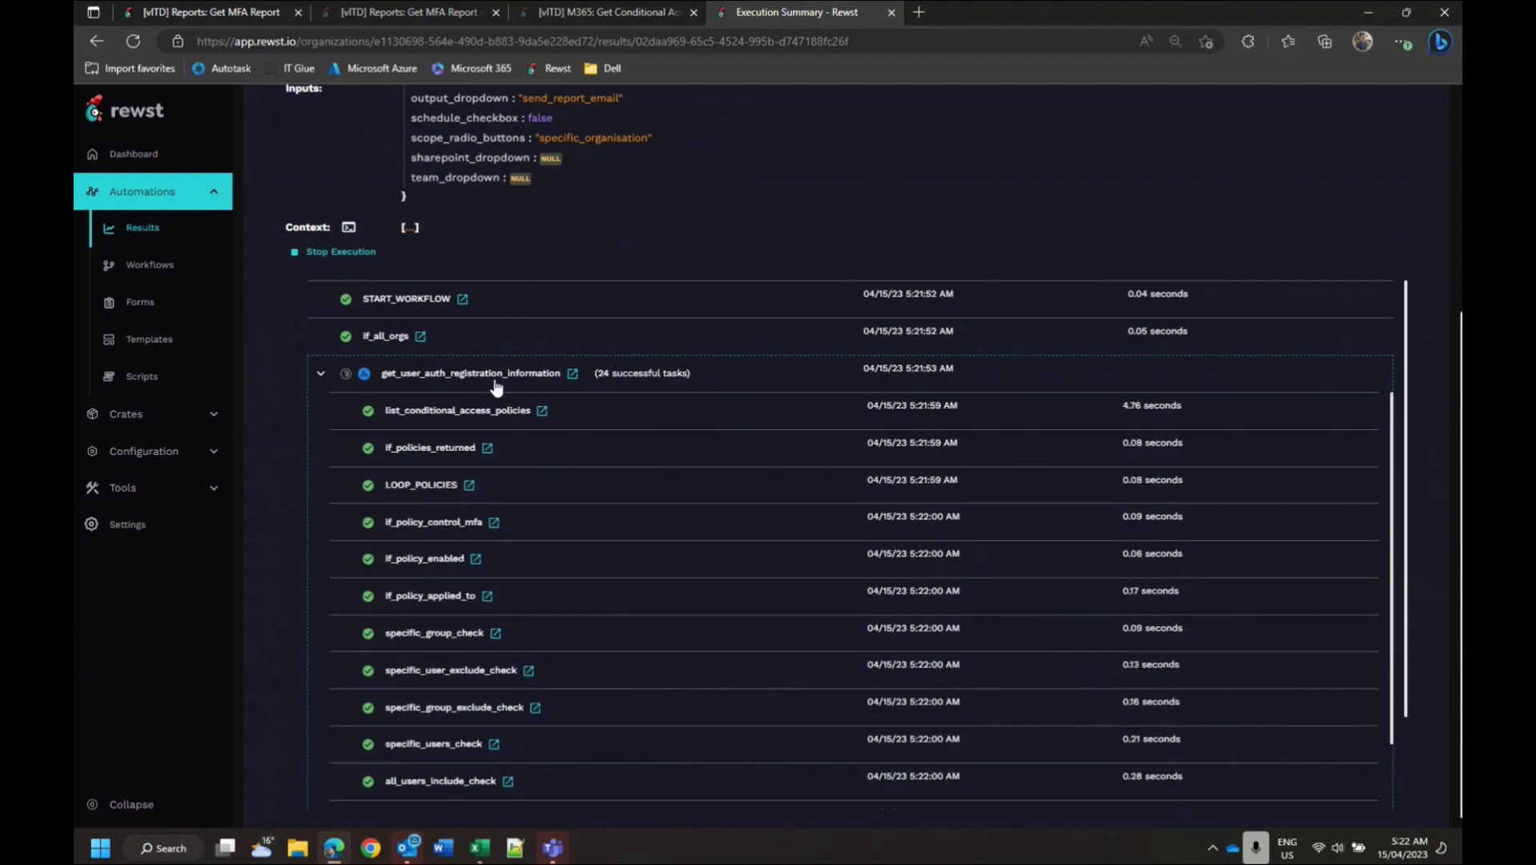
{"action": "scroll", "coordinate": [496, 393], "scroll_direction": "down", "scroll_amount": 5}
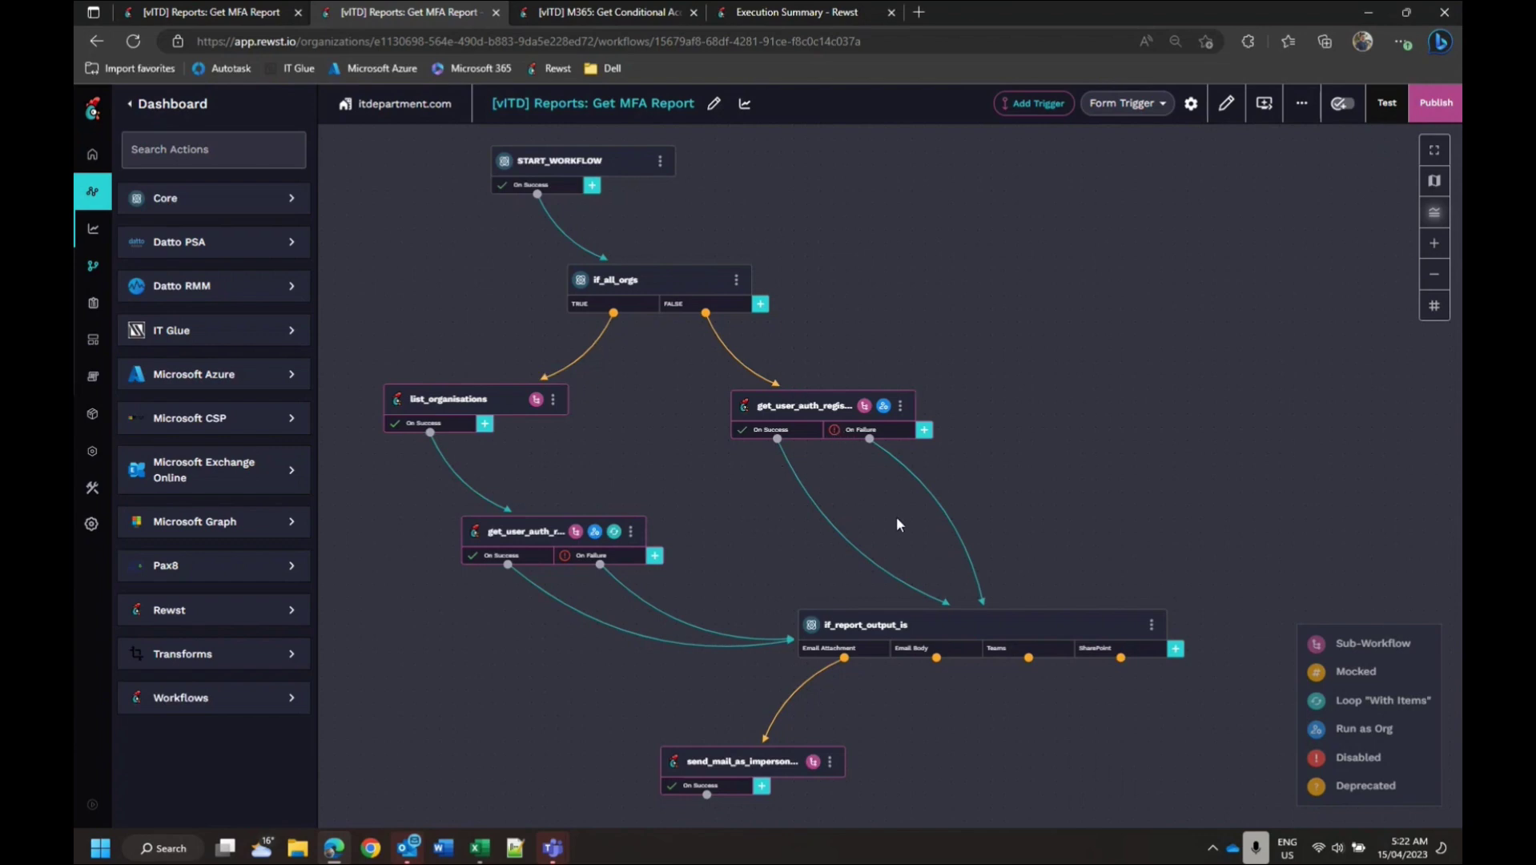
Step: Switch to Get Conditional Access Policies and frame its policy loop and MFA-control check nodes
{"action": "left_click_drag", "start_coordinate": [897, 520], "coordinate": [723, 314]}
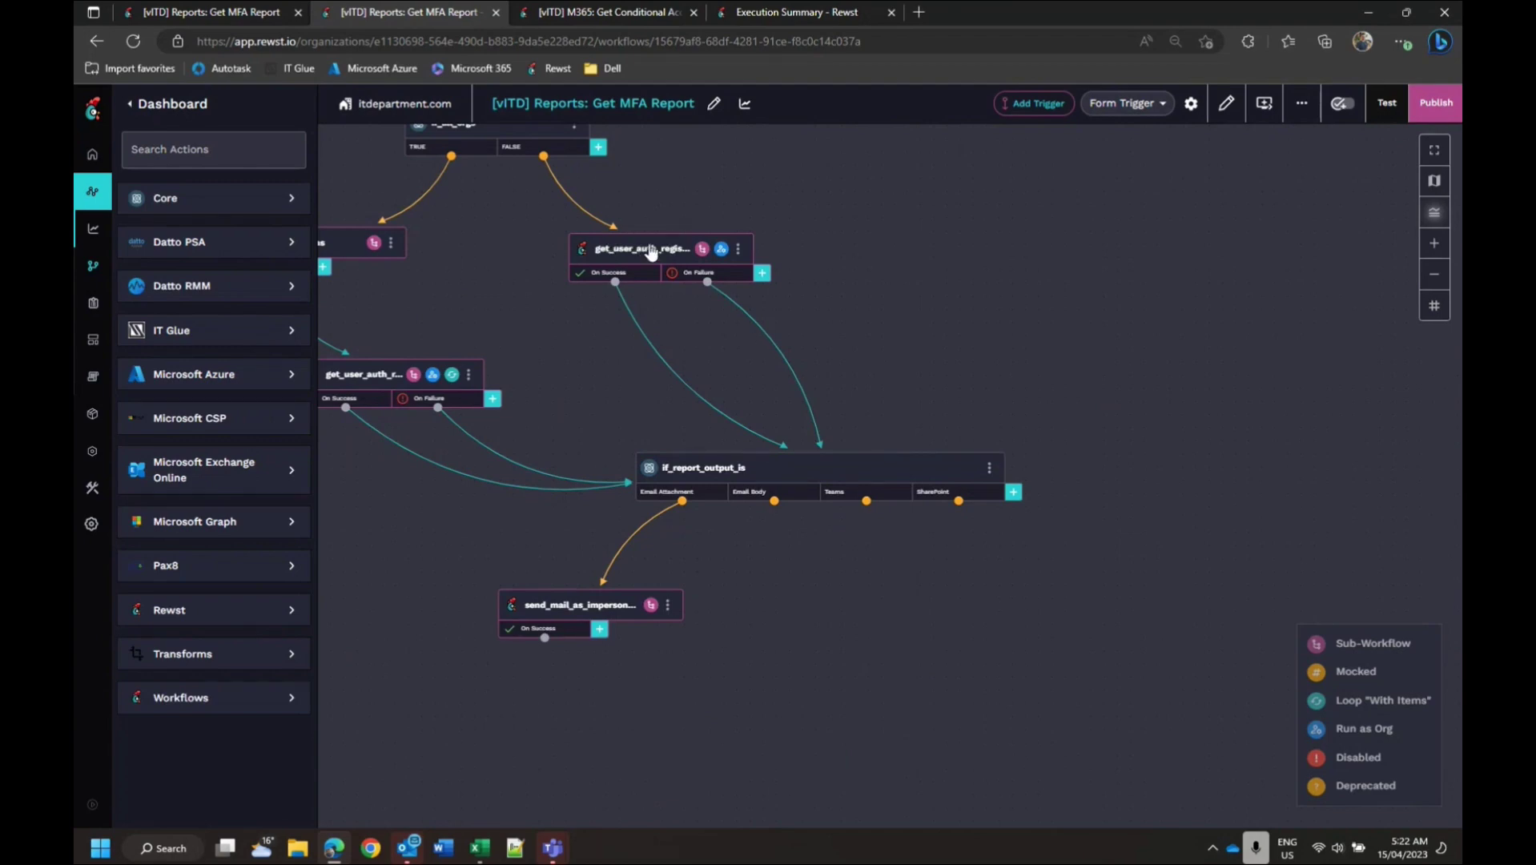
{"action": "left_click", "coordinate": [603, 13]}
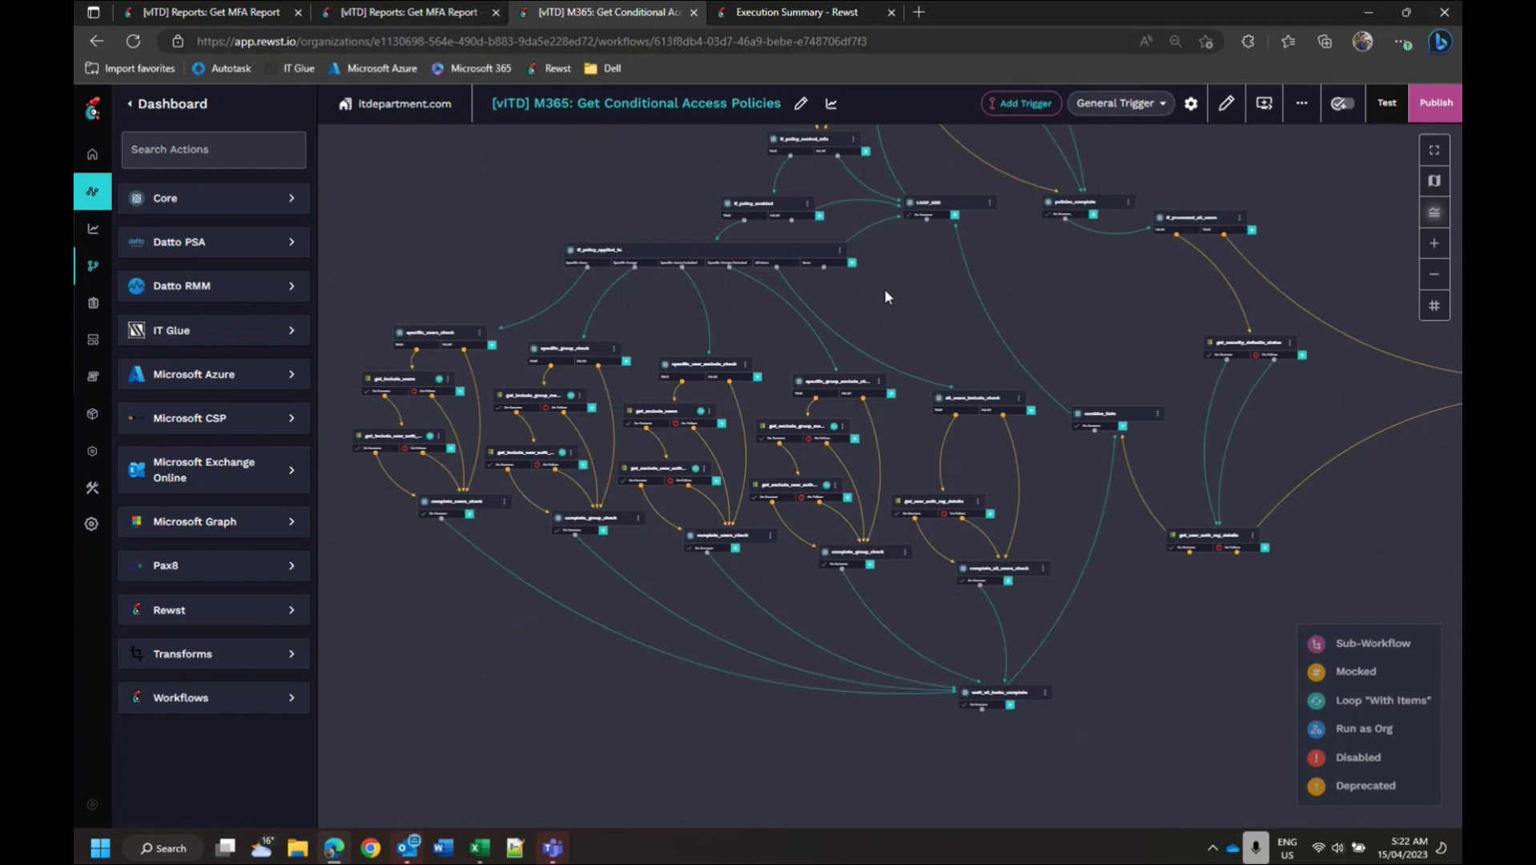
{"action": "left_click_drag", "start_coordinate": [885, 293], "coordinate": [748, 556]}
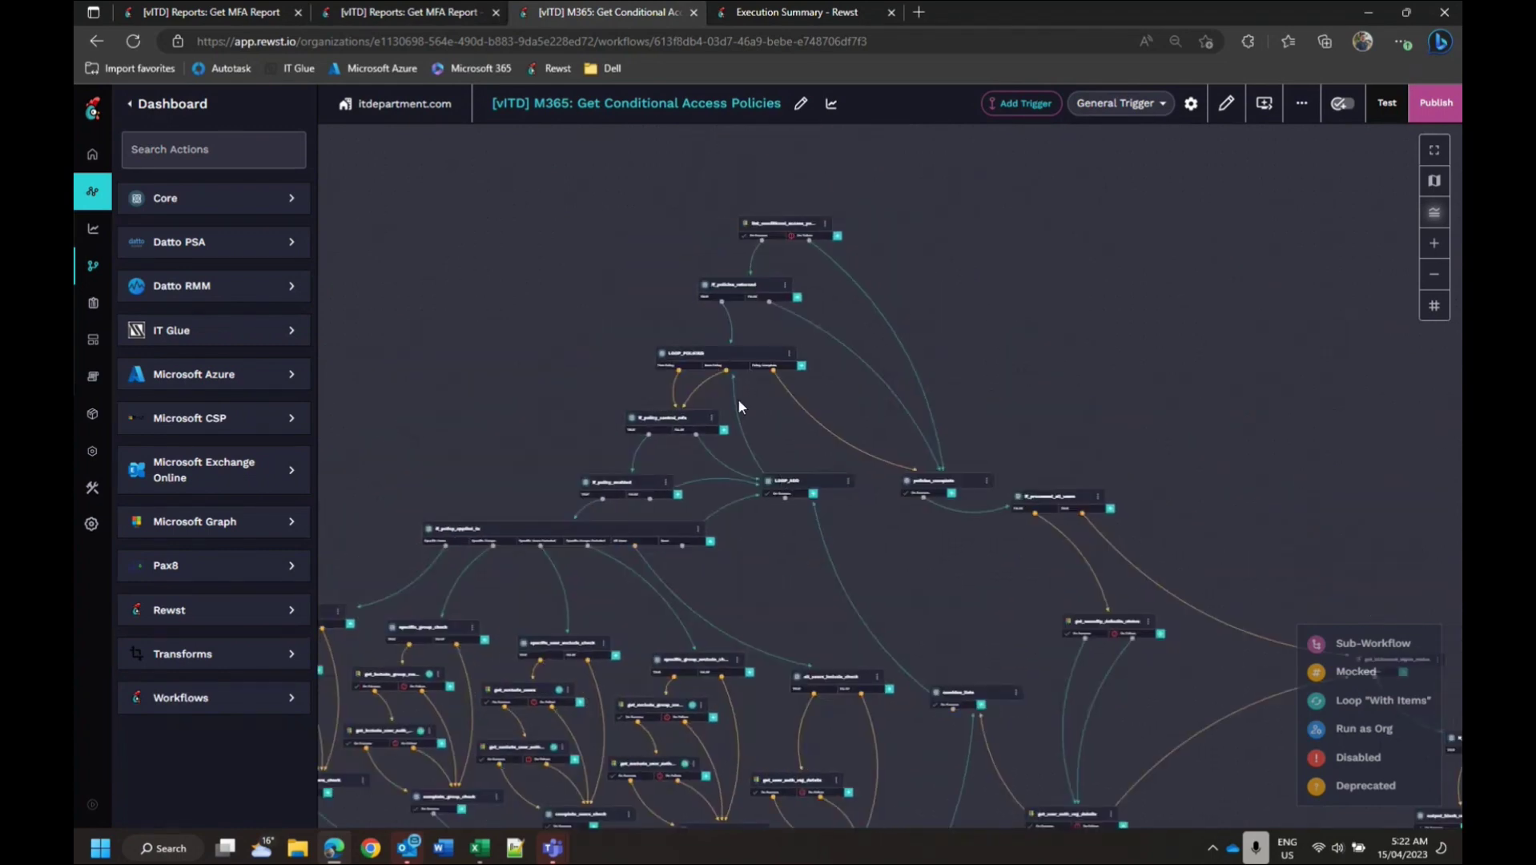
{"action": "scroll", "coordinate": [738, 407], "scroll_direction": "up", "scroll_amount": 3}
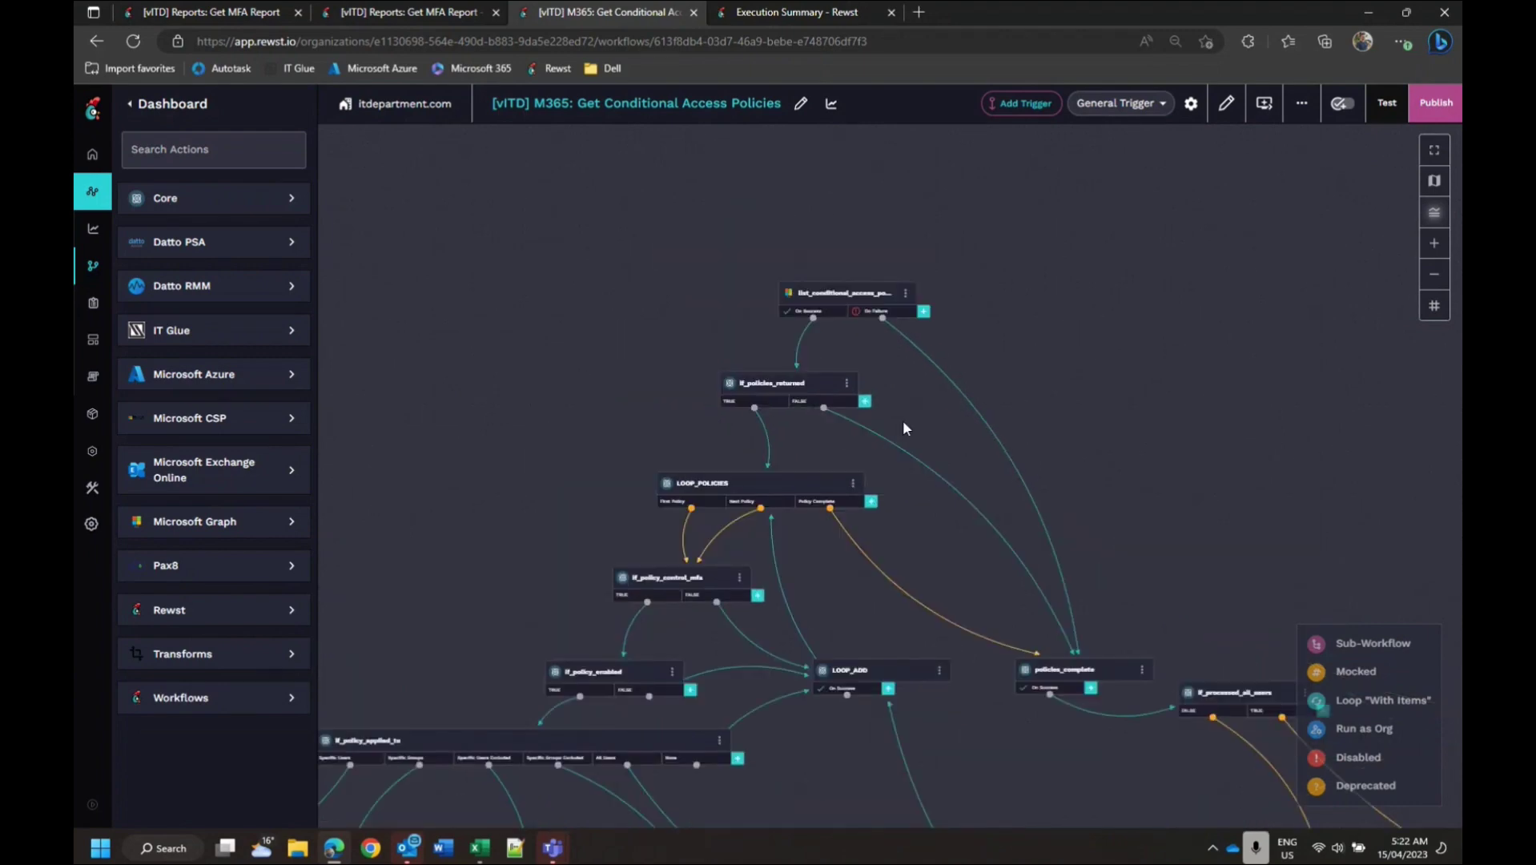
{"action": "scroll", "coordinate": [904, 424], "scroll_direction": "up", "scroll_amount": 2}
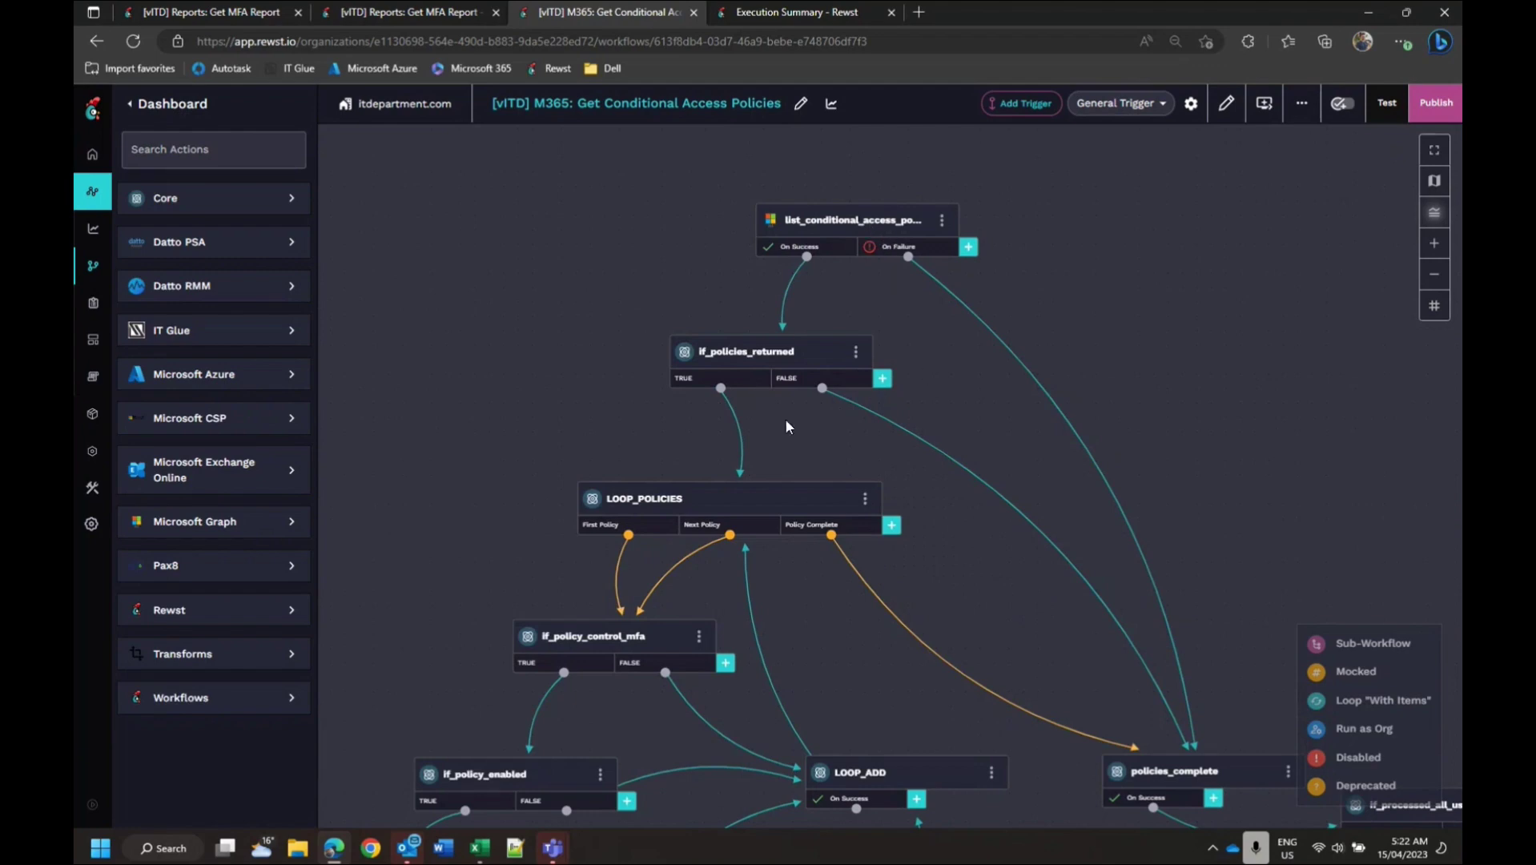
{"action": "left_click_drag", "start_coordinate": [827, 440], "coordinate": [855, 289]}
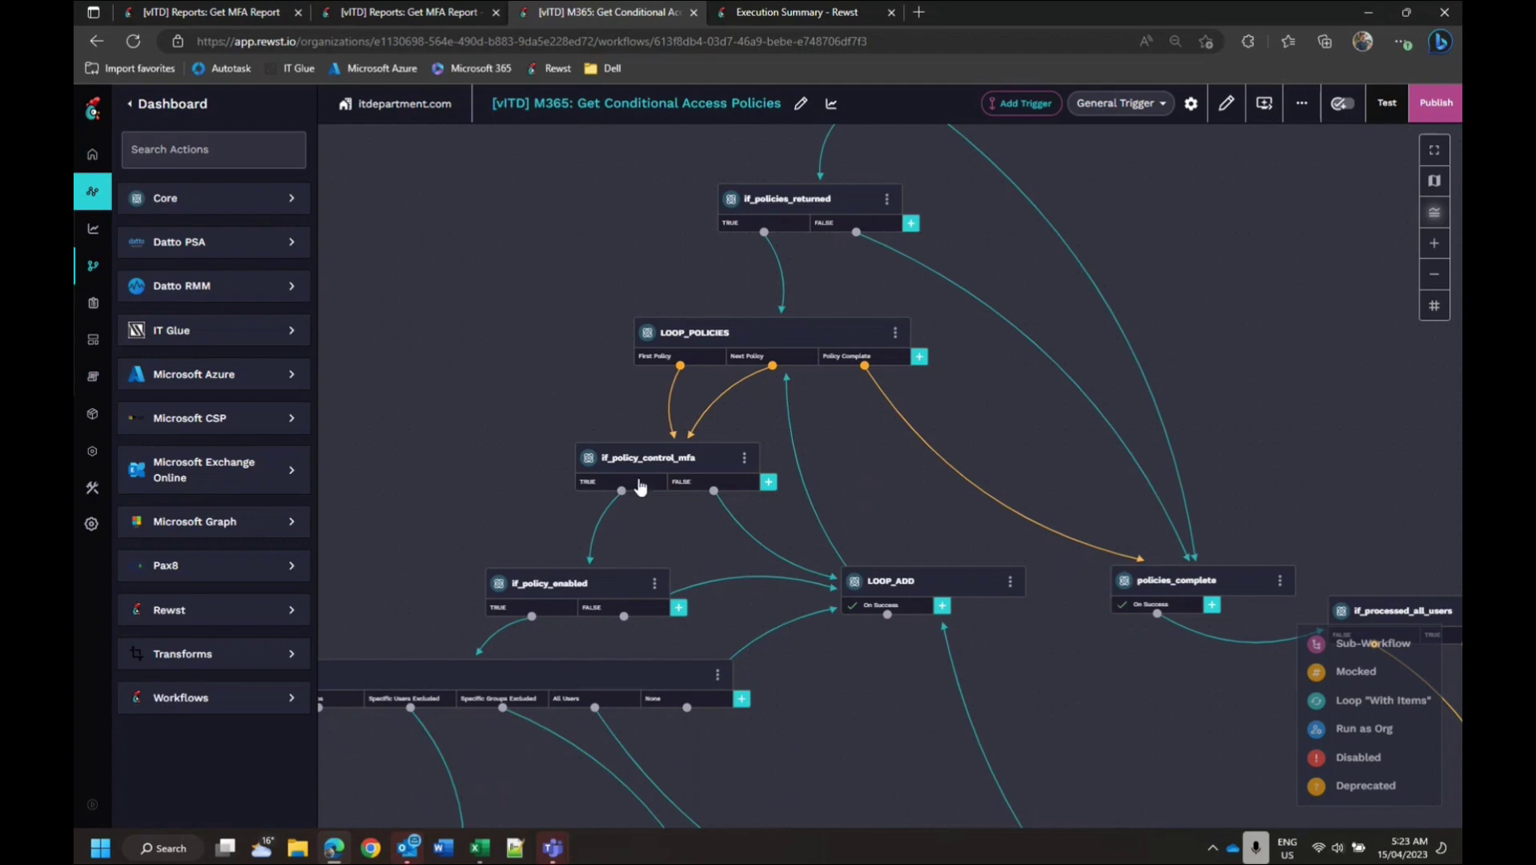
Step: Pan the canvas across if_policy_applied_to and its user-check branch nodes
{"action": "left_click_drag", "start_coordinate": [721, 609], "coordinate": [881, 501]}
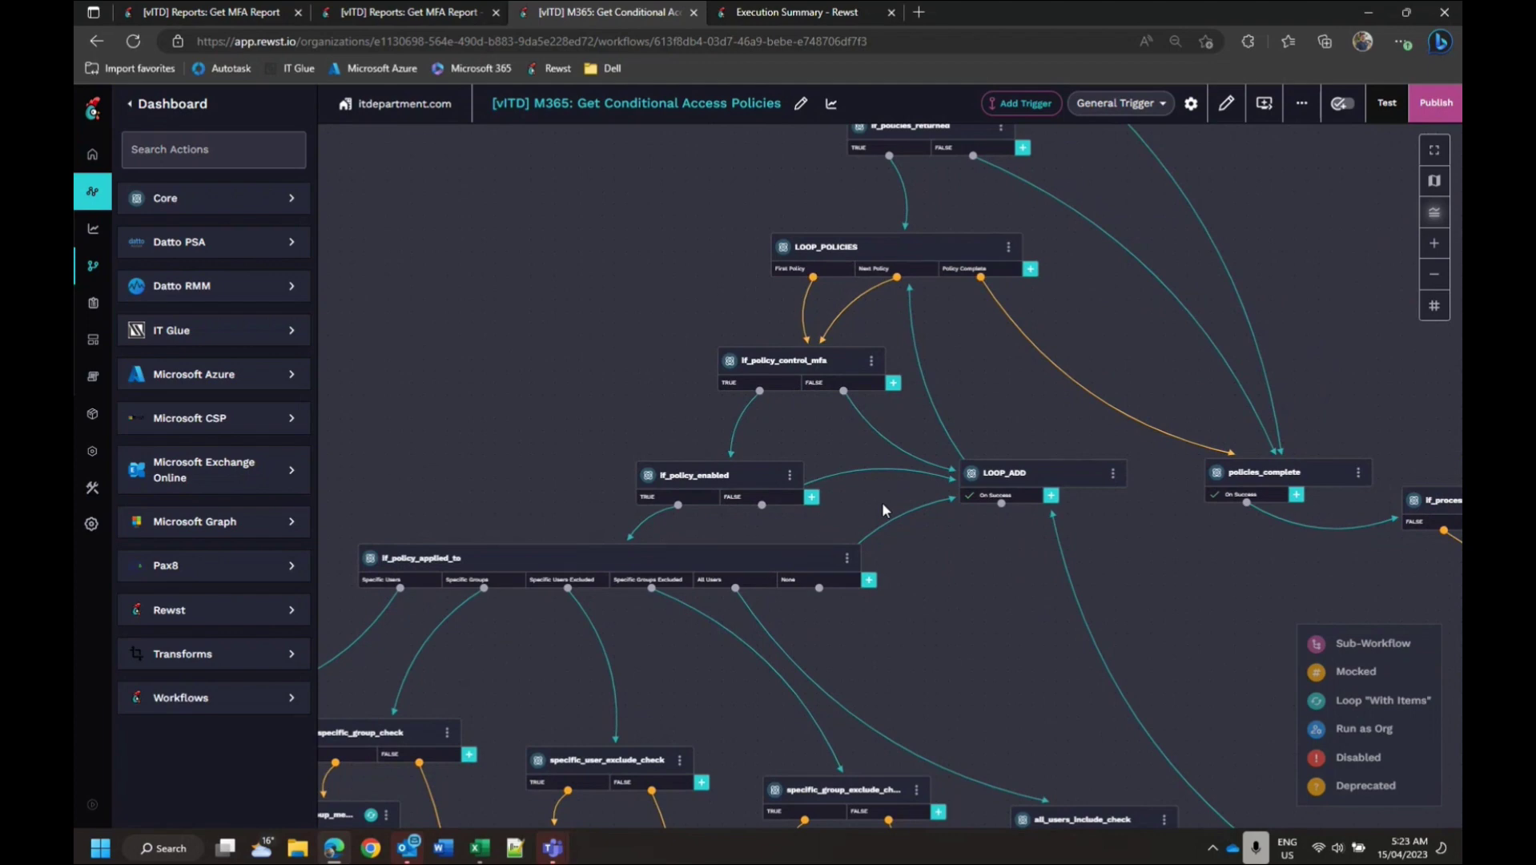
{"action": "left_click_drag", "start_coordinate": [869, 513], "coordinate": [1045, 416]}
{"action": "scroll", "coordinate": [934, 505], "scroll_direction": "up", "scroll_amount": 3}
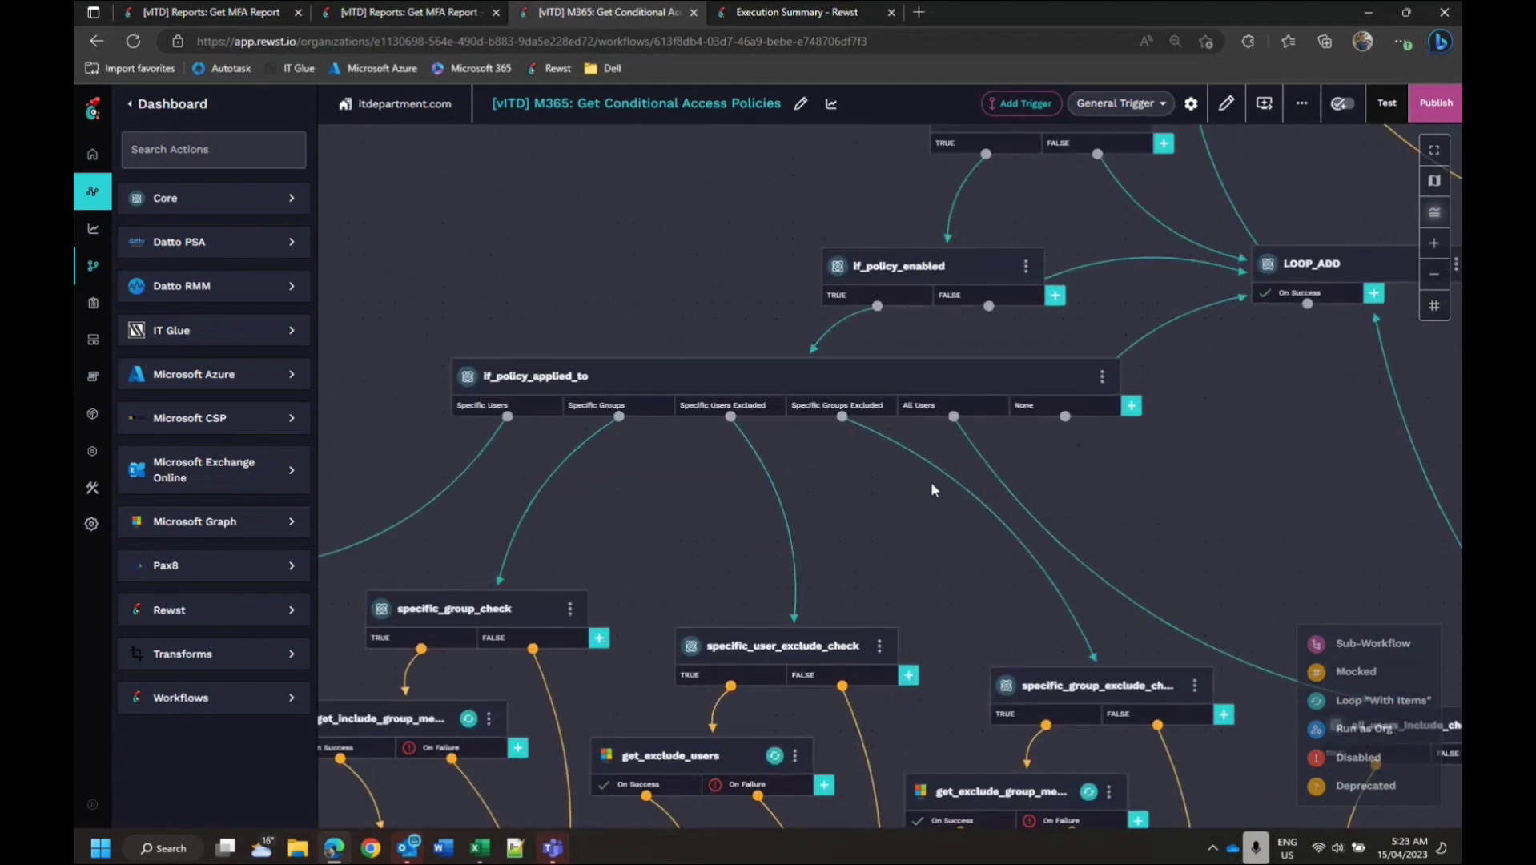
{"action": "scroll", "coordinate": [1032, 540], "scroll_direction": "down", "scroll_amount": 1}
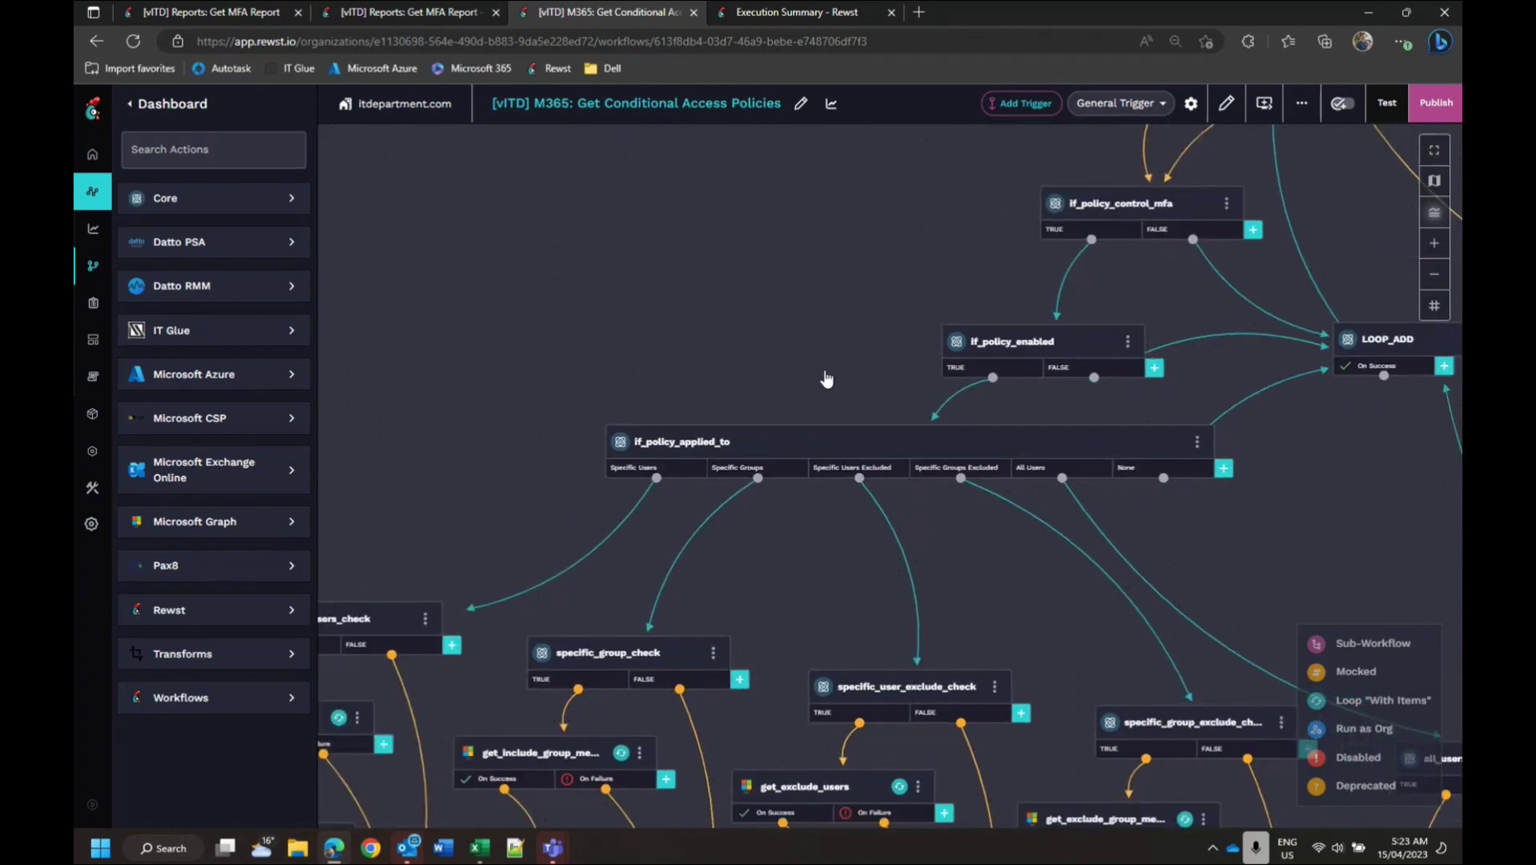
{"action": "left_click_drag", "start_coordinate": [667, 540], "coordinate": [769, 402]}
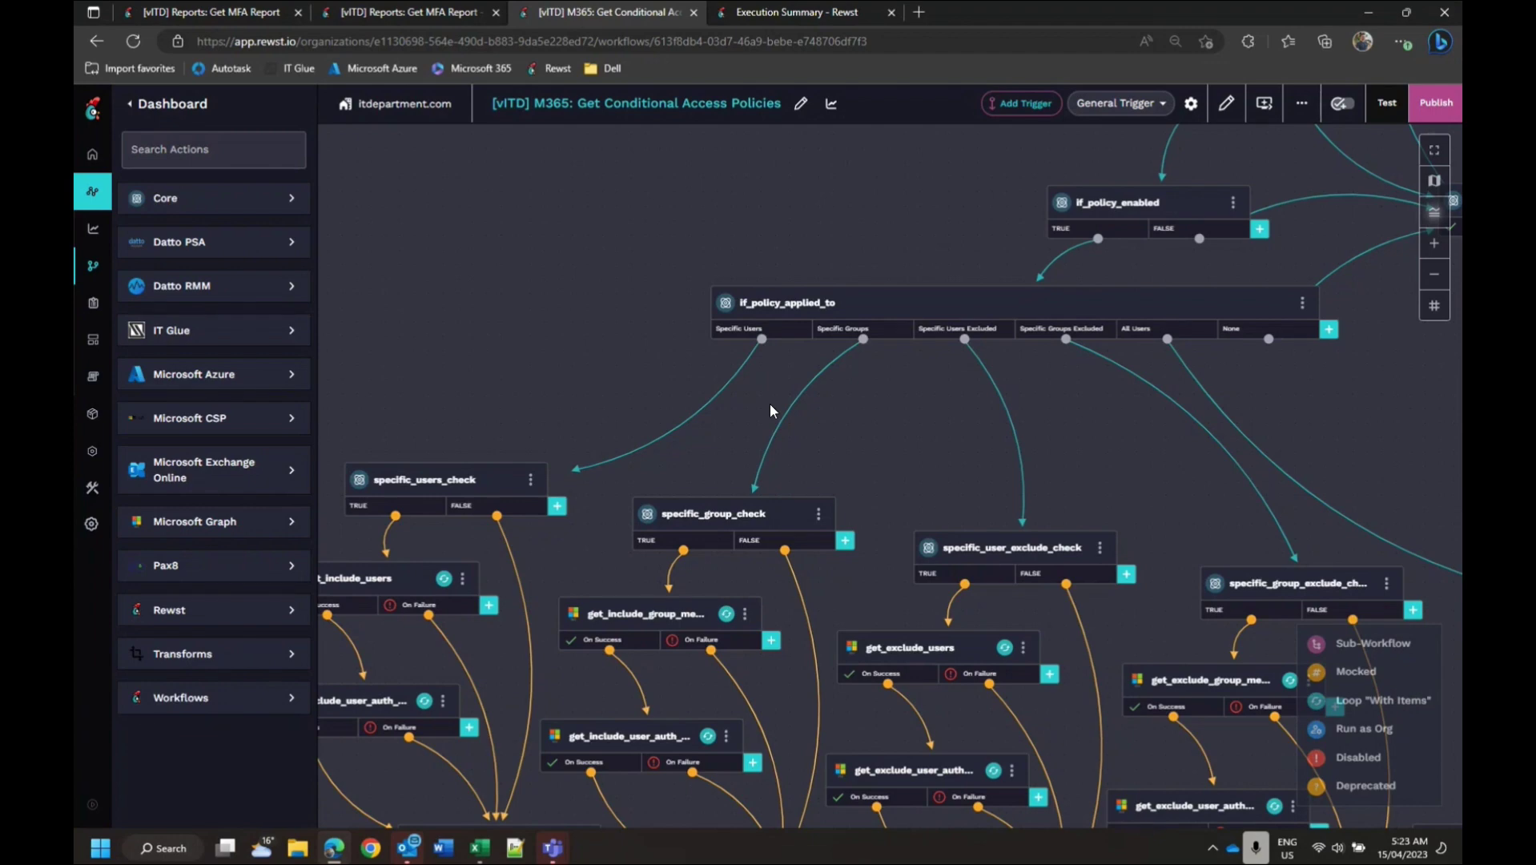
{"action": "scroll", "coordinate": [769, 403], "scroll_direction": "down", "scroll_amount": 1}
{"action": "scroll", "coordinate": [1031, 451], "scroll_direction": "down", "scroll_amount": 1}
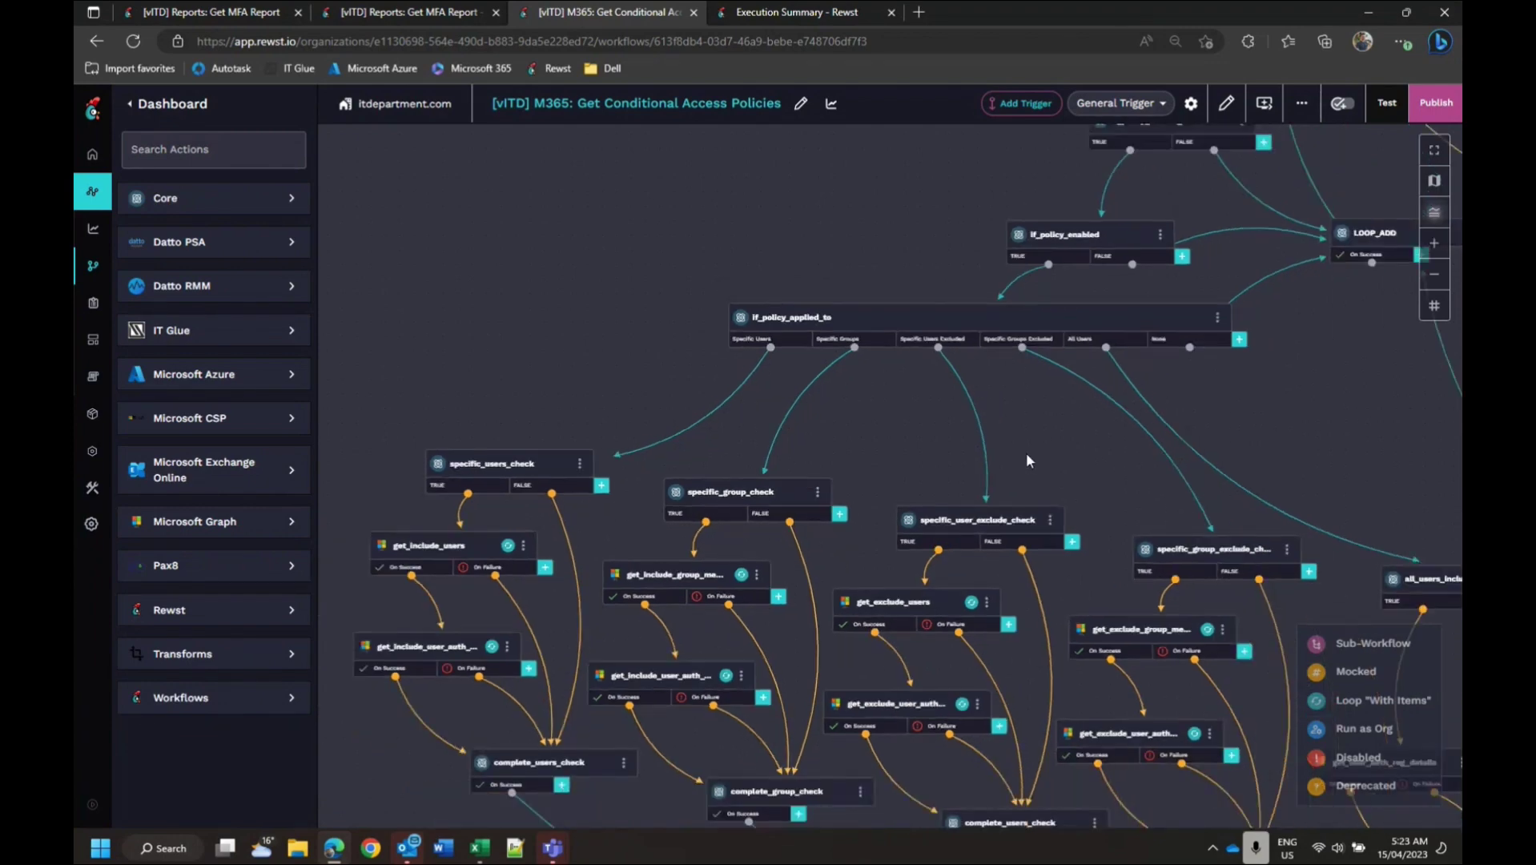
{"action": "scroll", "coordinate": [1004, 252], "scroll_direction": "down", "scroll_amount": 1}
{"action": "scroll", "coordinate": [1044, 286], "scroll_direction": "up", "scroll_amount": 1}
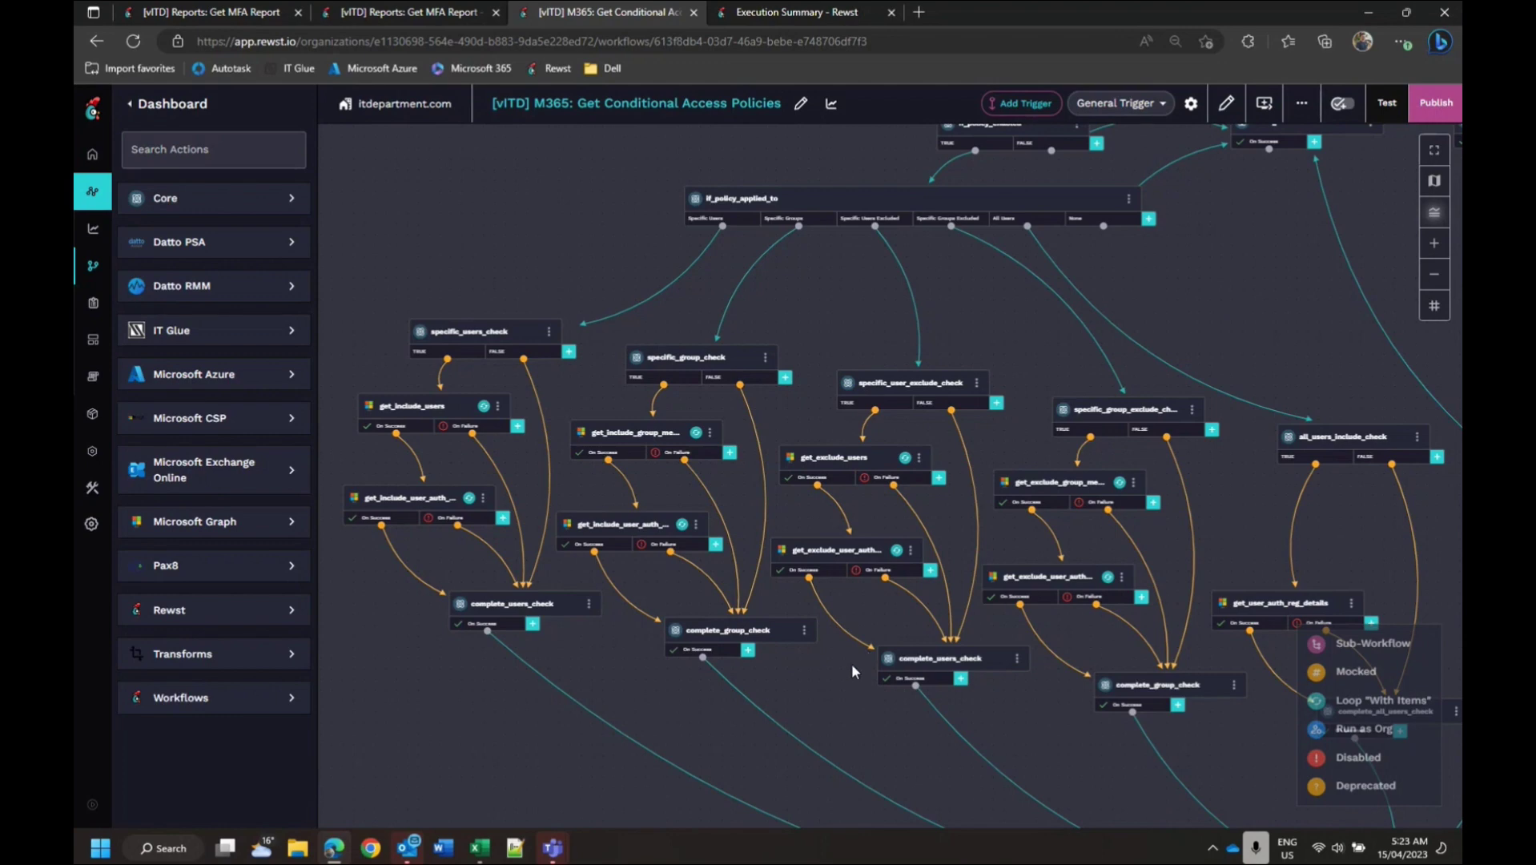
Step: Pan on to wait_all_tasks_complete and later nodes, then bring up the MFA report spreadsheet
{"action": "left_click_drag", "start_coordinate": [834, 655], "coordinate": [802, 613]}
{"action": "scroll", "coordinate": [906, 697], "scroll_direction": "down", "scroll_amount": 1}
{"action": "left_click_drag", "start_coordinate": [906, 697], "coordinate": [693, 508]}
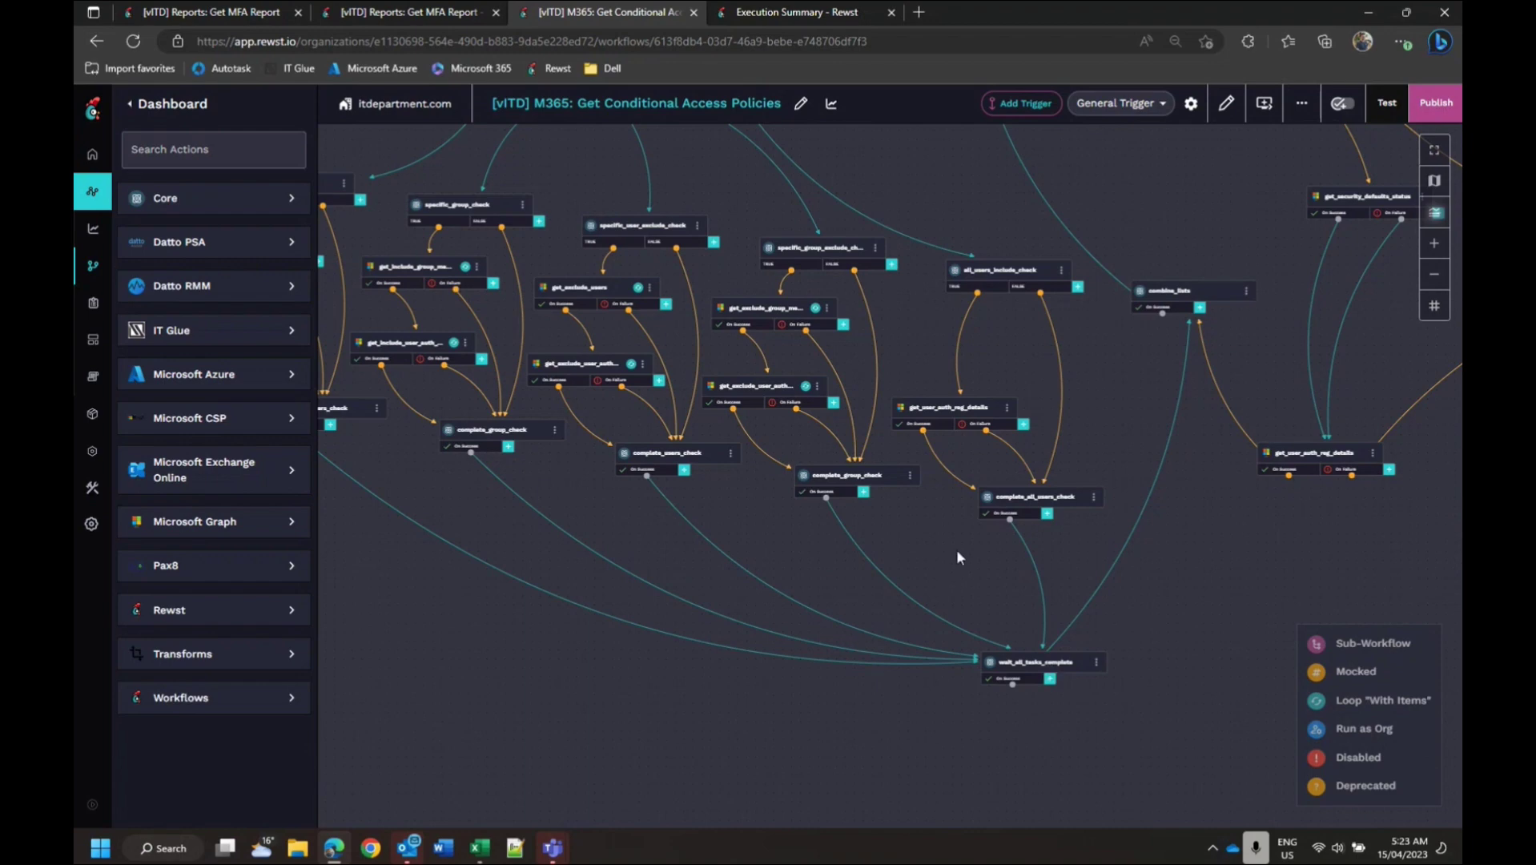
{"action": "scroll", "coordinate": [956, 559], "scroll_direction": "right", "scroll_amount": 5}
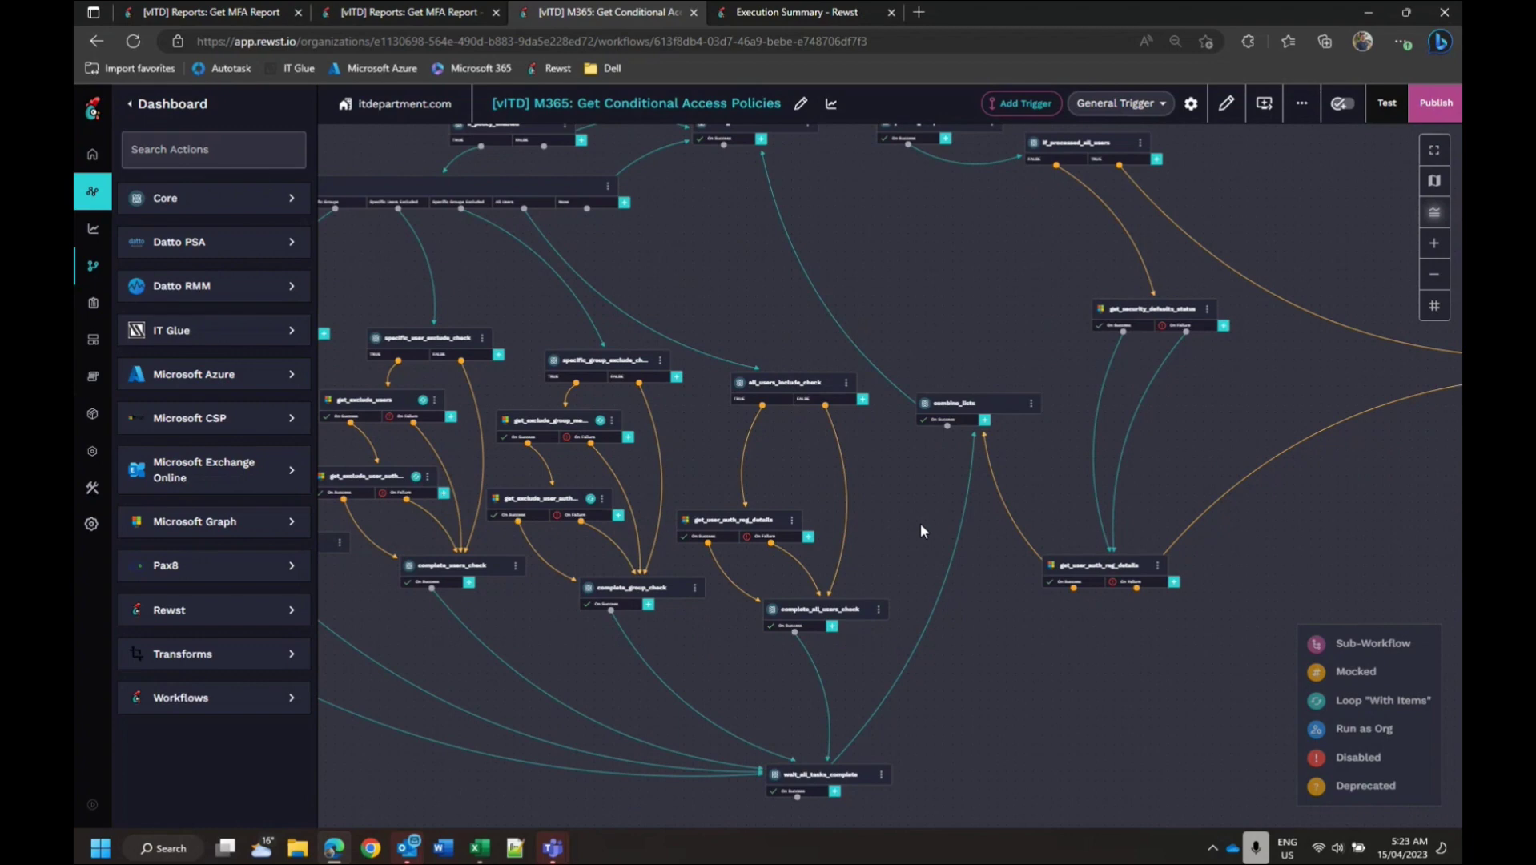
{"action": "scroll", "coordinate": [946, 493], "scroll_direction": "right", "scroll_amount": 5}
{"action": "scroll", "coordinate": [947, 493], "scroll_direction": "up", "scroll_amount": 4}
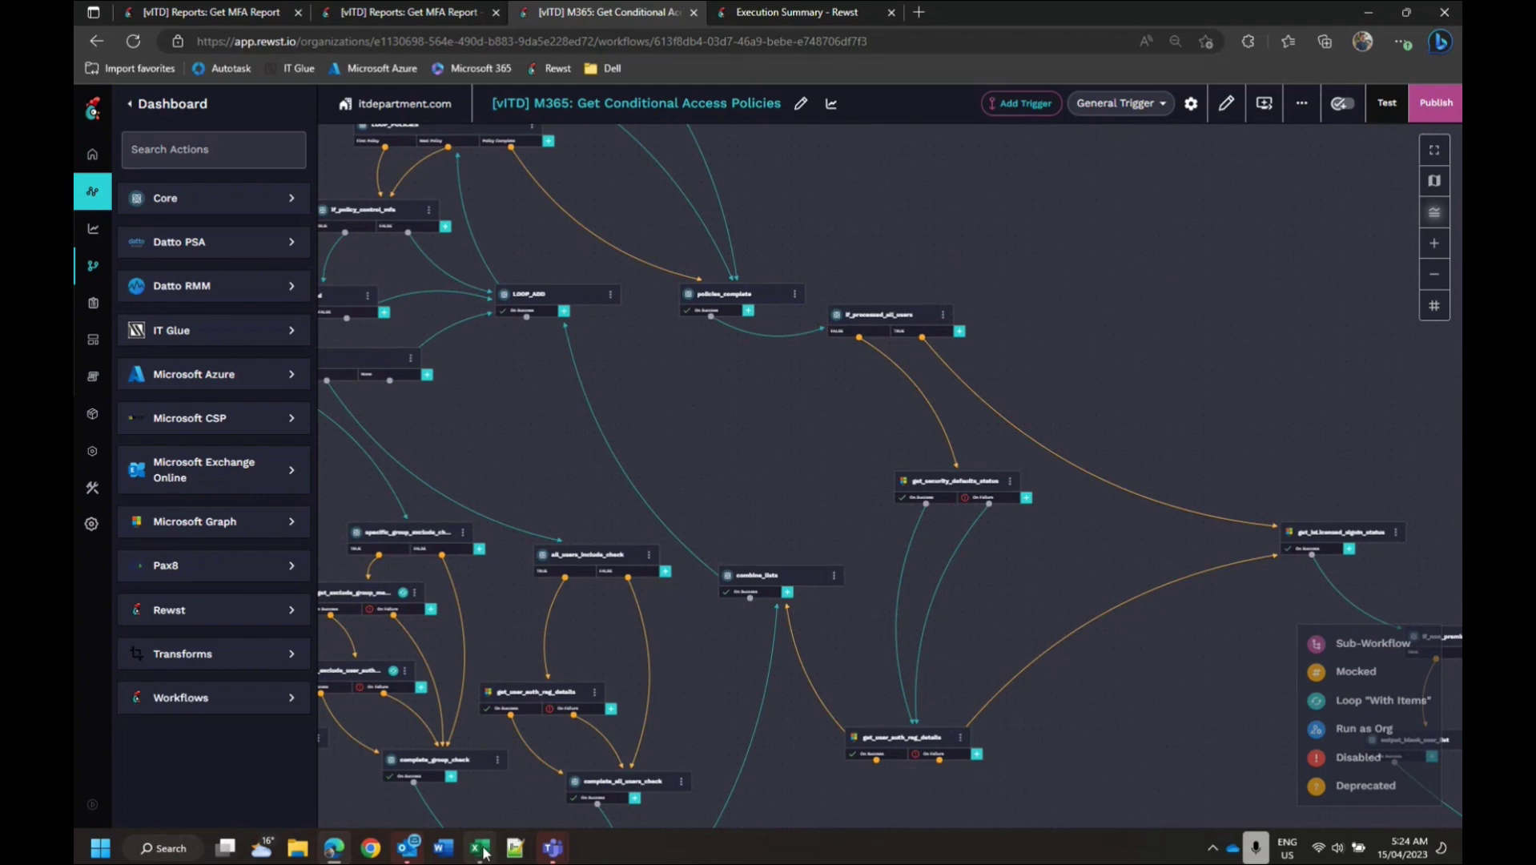
{"action": "left_click", "coordinate": [481, 851]}
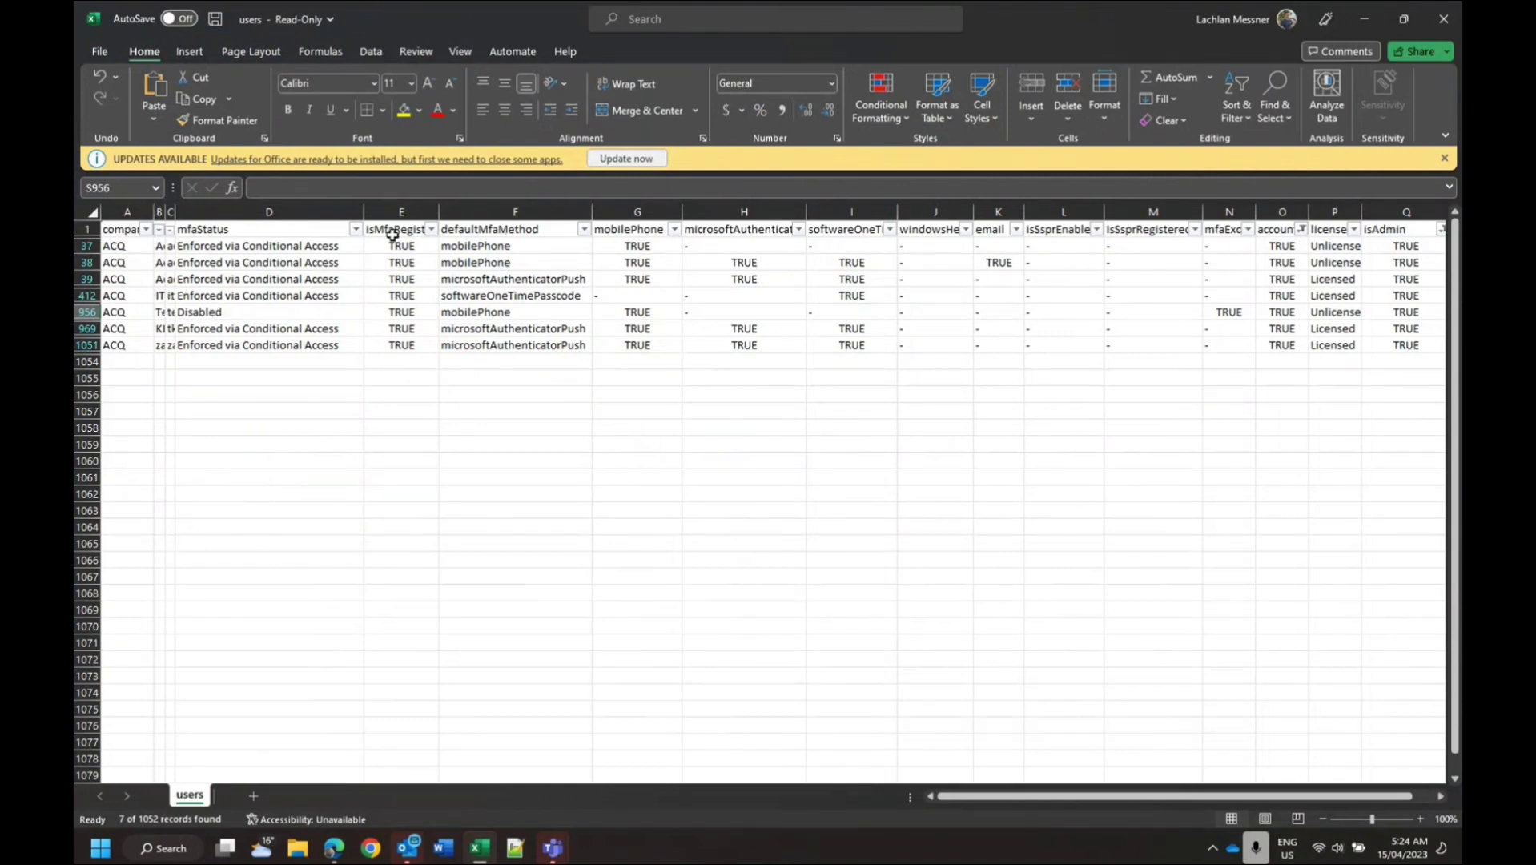
Step: Clear every filter on the users sheet and select the mfaStatus values in D2:D26
{"action": "left_click", "coordinate": [1301, 229]}
{"action": "key", "text": "Escape"}
{"action": "left_click", "coordinate": [1299, 231]}
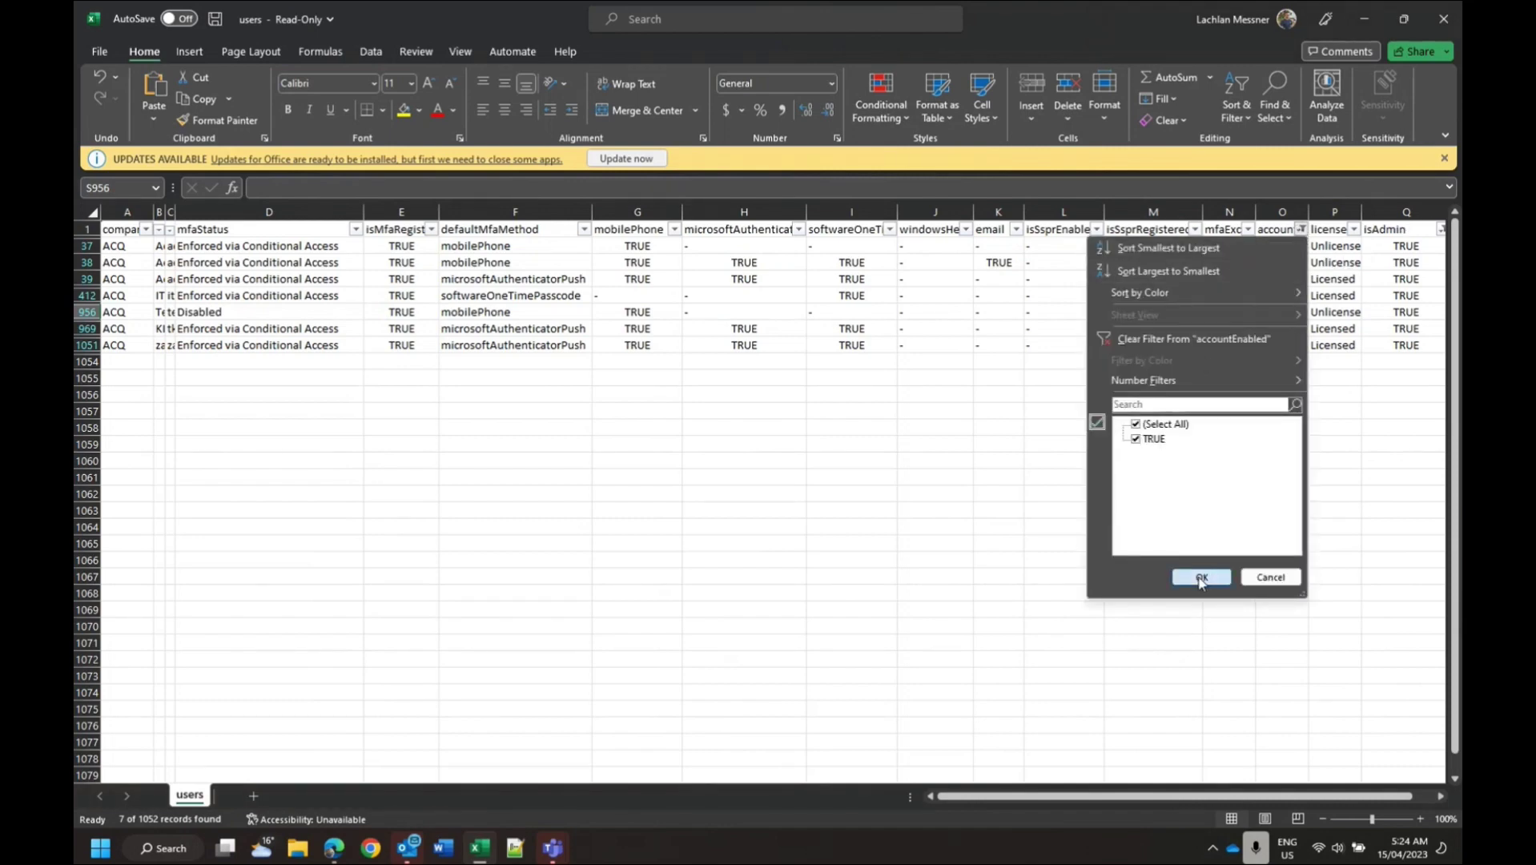
{"action": "left_click", "coordinate": [1201, 577]}
{"action": "left_click", "coordinate": [1238, 109]}
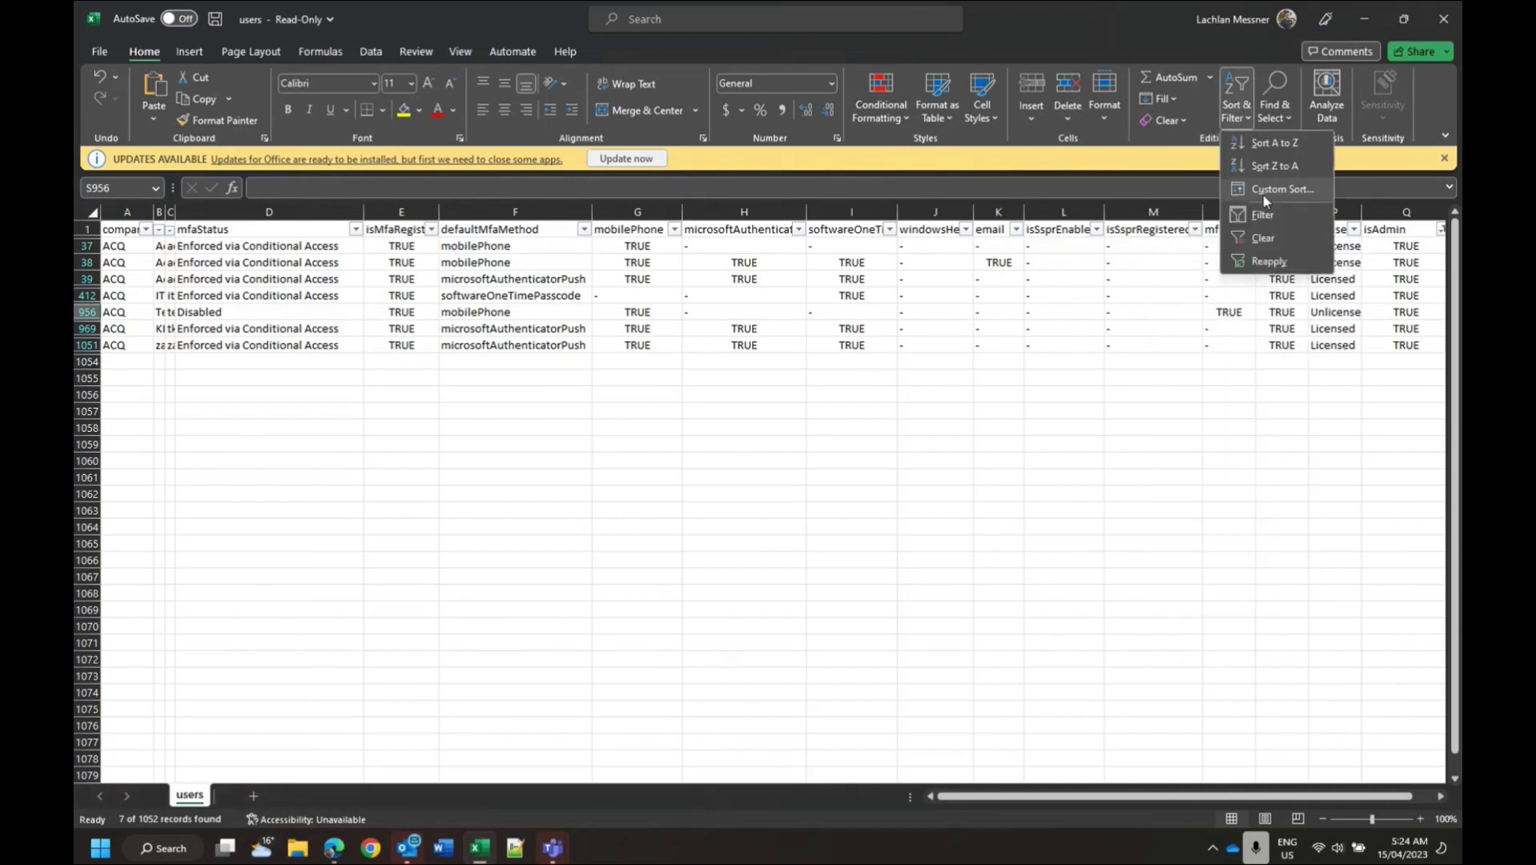
{"action": "left_click", "coordinate": [1263, 238]}
{"action": "scroll", "coordinate": [452, 411], "scroll_direction": "up", "scroll_amount": 10}
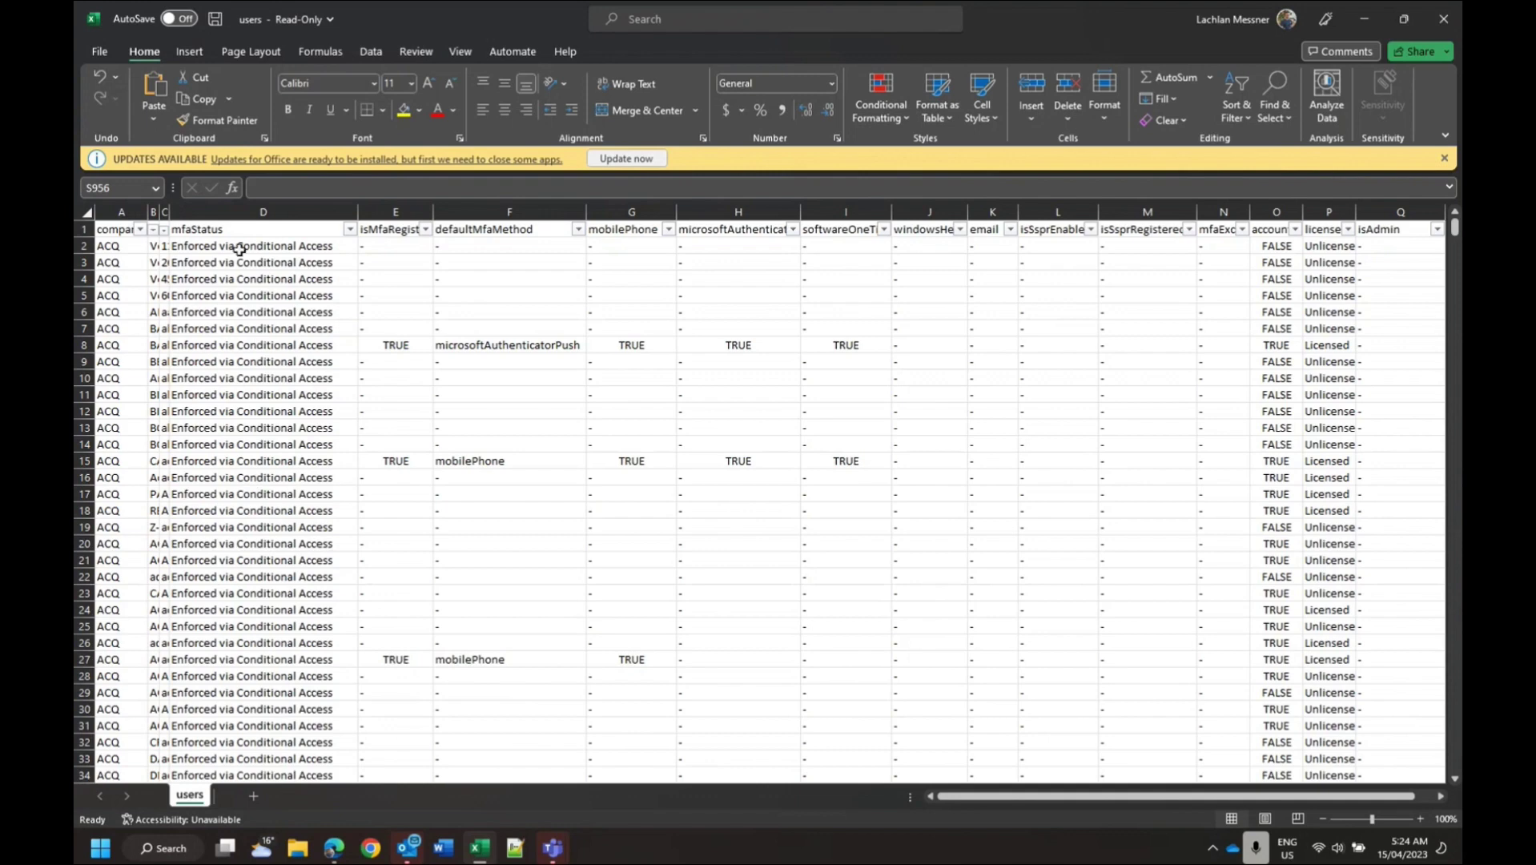
{"action": "left_click_drag", "start_coordinate": [241, 248], "coordinate": [243, 646]}
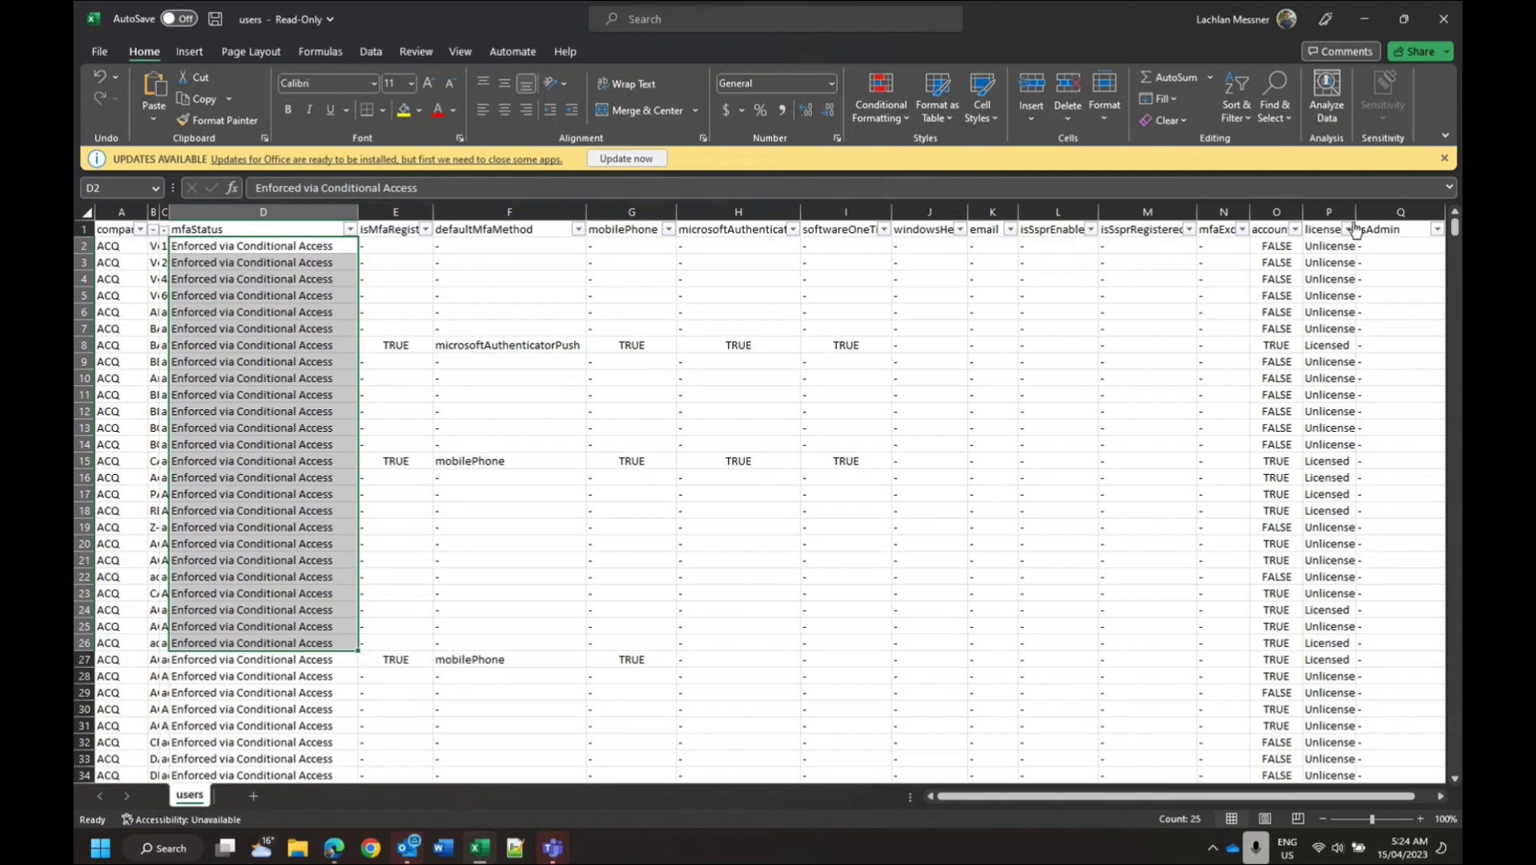
Step: Filter accountEnabled to TRUE only, leaving 485 of 1052 records
{"action": "left_click", "coordinate": [1294, 230]}
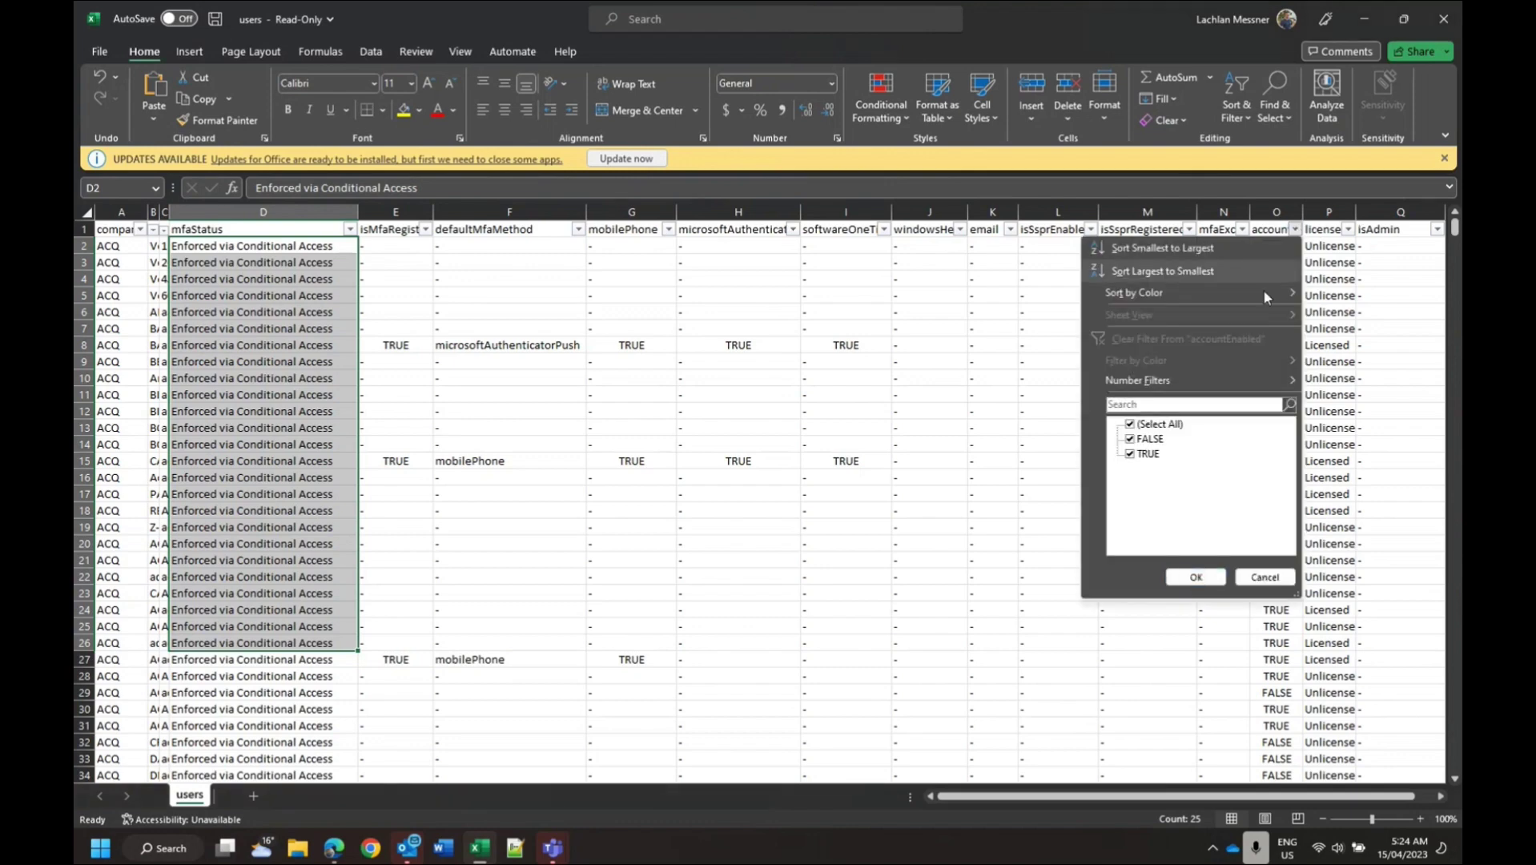
{"action": "left_click", "coordinate": [1130, 439]}
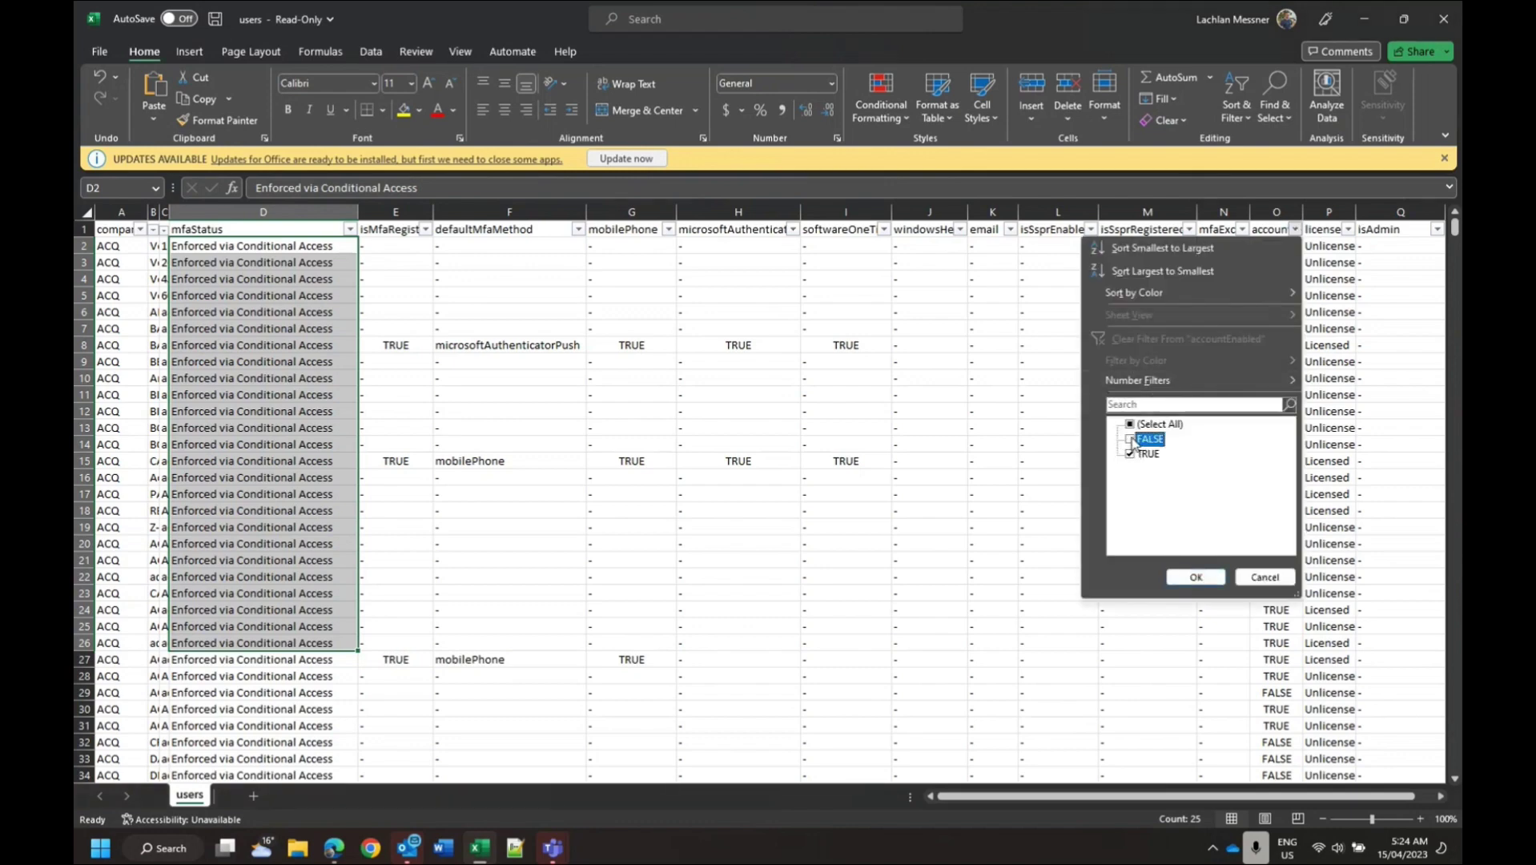
{"action": "left_click", "coordinate": [1199, 577]}
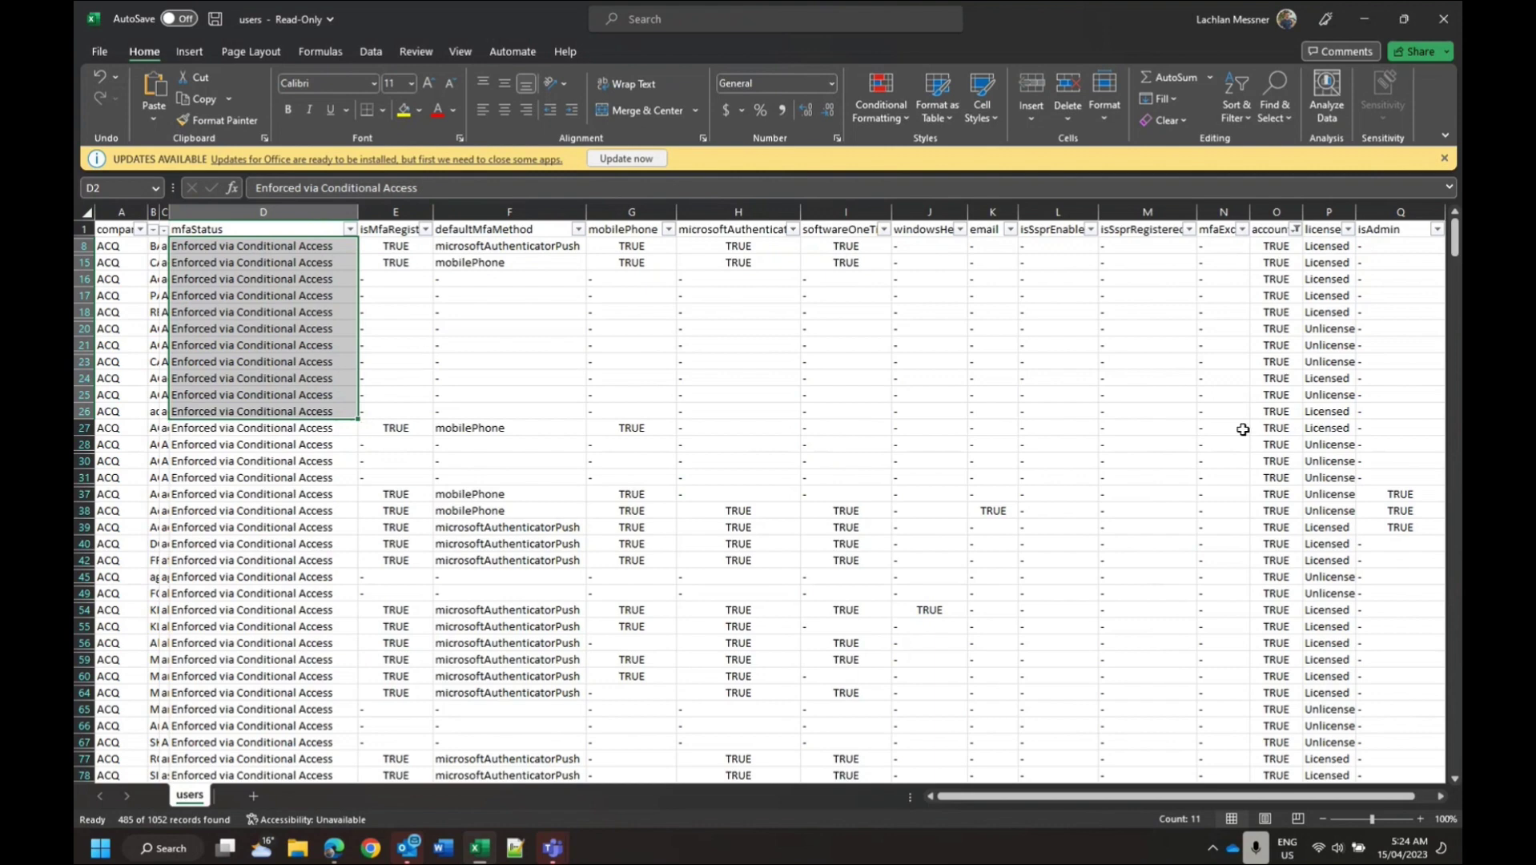
Step: Widen column N and uncheck the blank "-" entries in the mfaExcluded filter
{"action": "left_click", "coordinate": [1243, 230]}
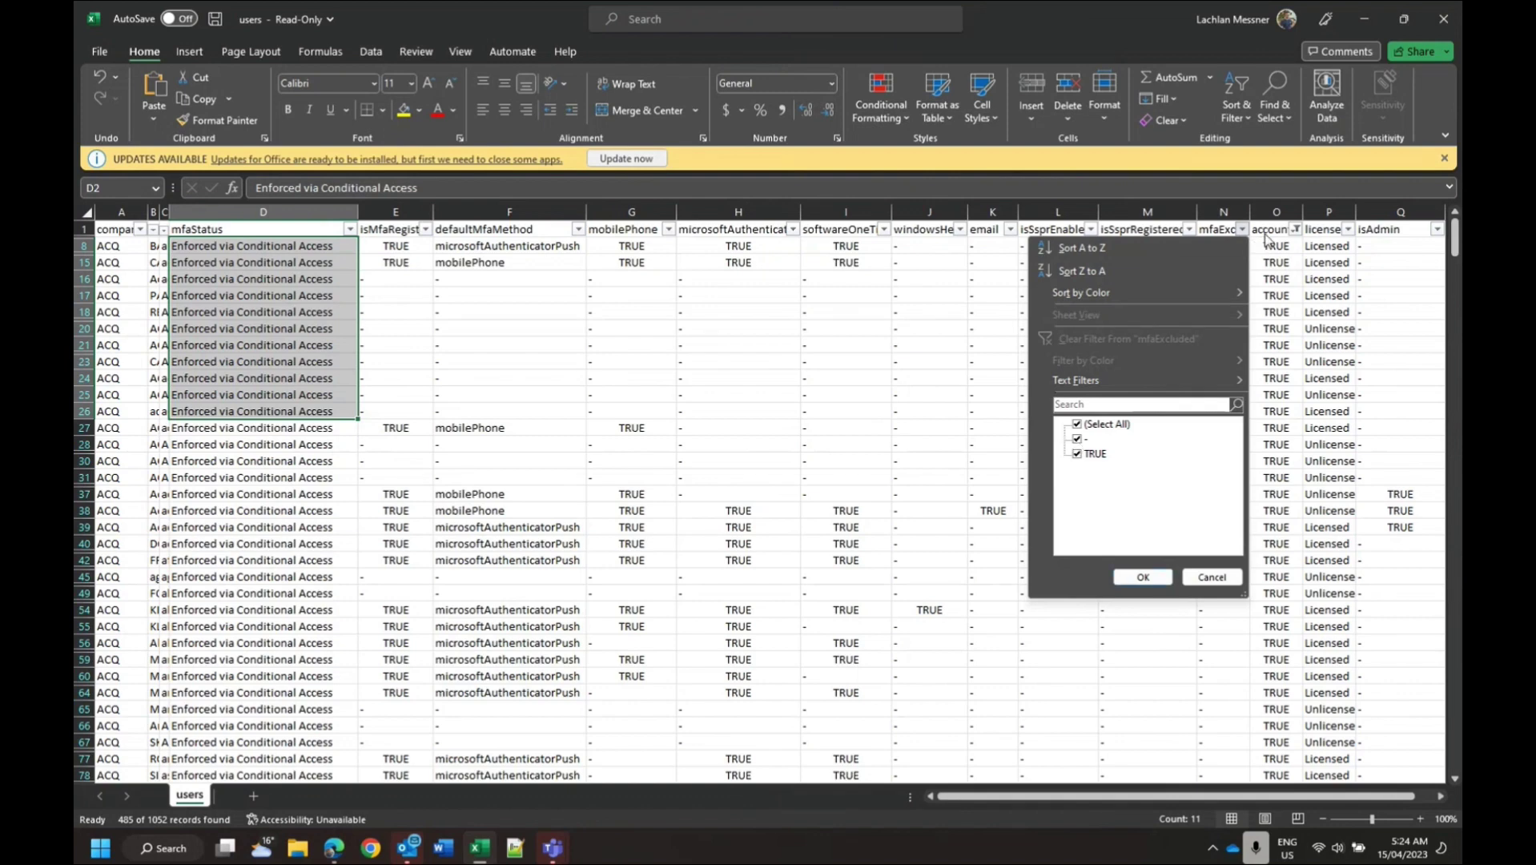
{"action": "key", "text": "Escape"}
{"action": "left_click_drag", "start_coordinate": [1250, 209], "coordinate": [1325, 210]}
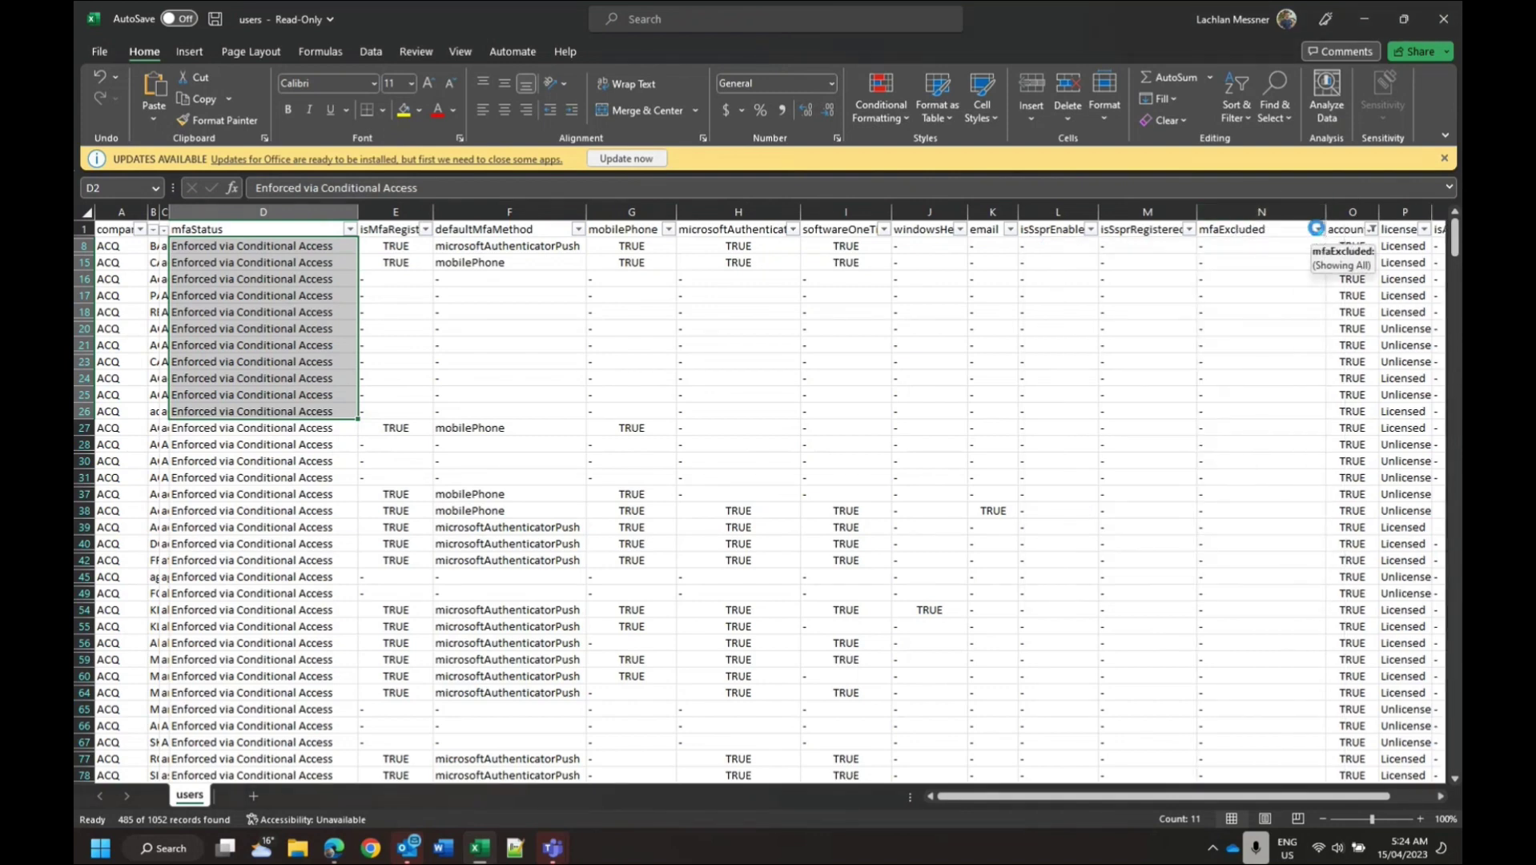
{"action": "left_click", "coordinate": [1317, 231]}
{"action": "left_click", "coordinate": [1153, 438]}
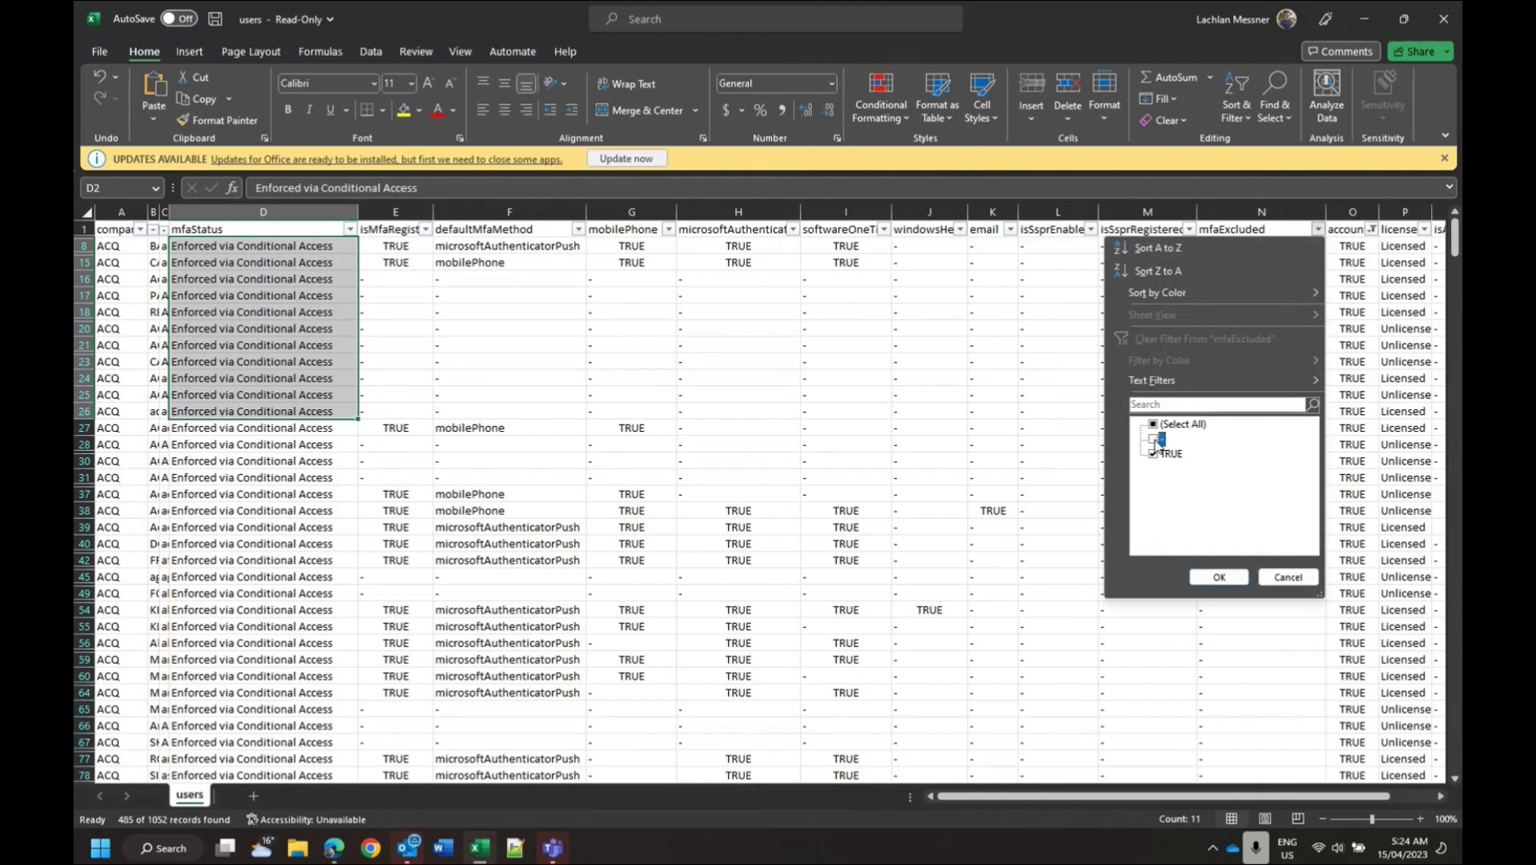
Step: Apply the mfaExcluded filter, leaving 7 excluded enabled accounts, and mark them for review
{"action": "left_click", "coordinate": [1219, 578]}
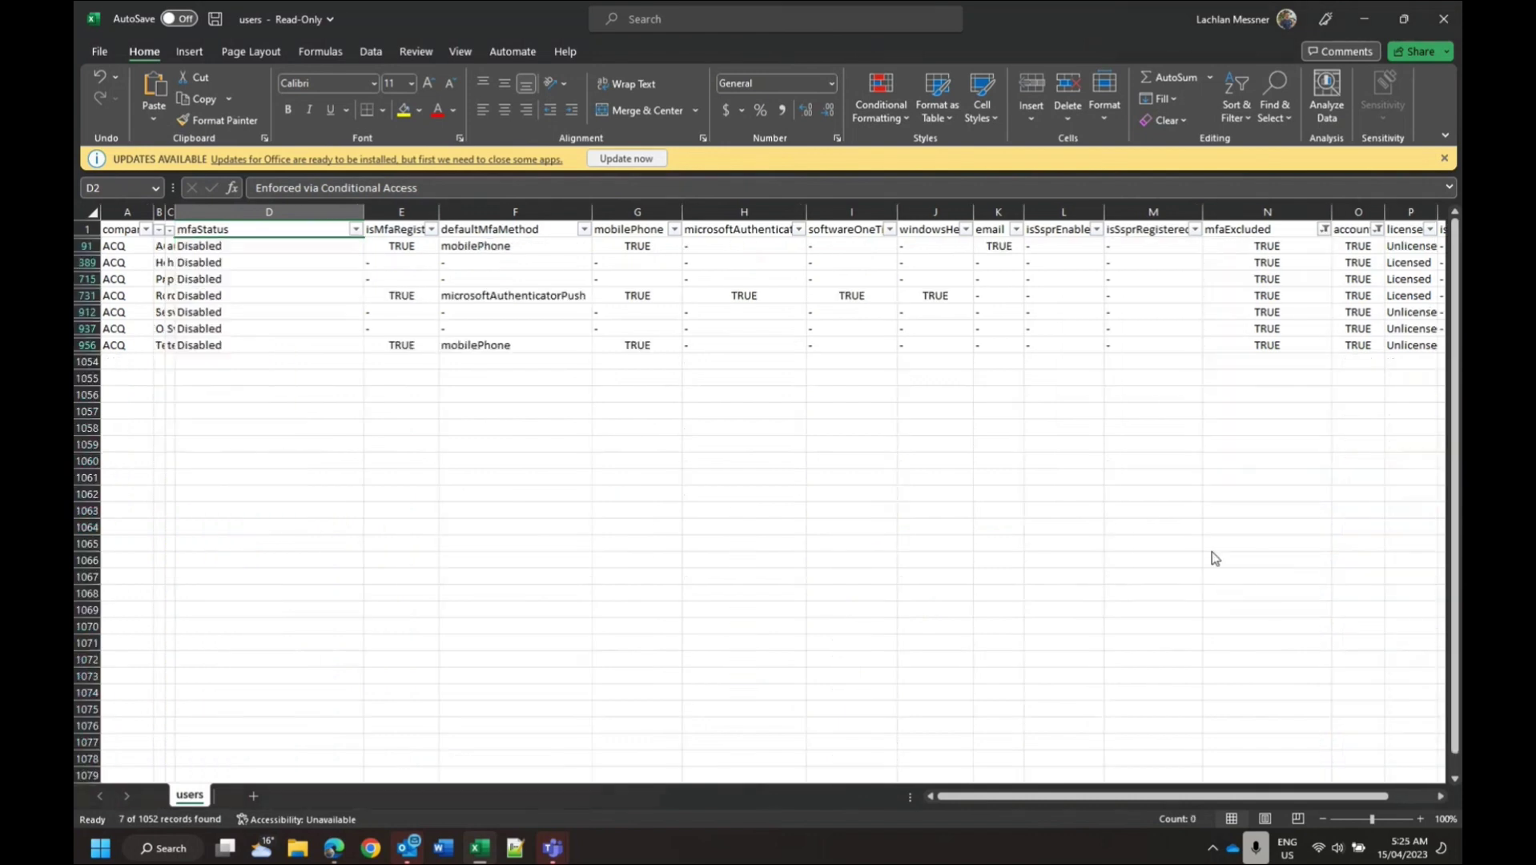
{"action": "left_click_drag", "start_coordinate": [139, 250], "coordinate": [1361, 362]}
{"action": "left_click", "coordinate": [547, 346]}
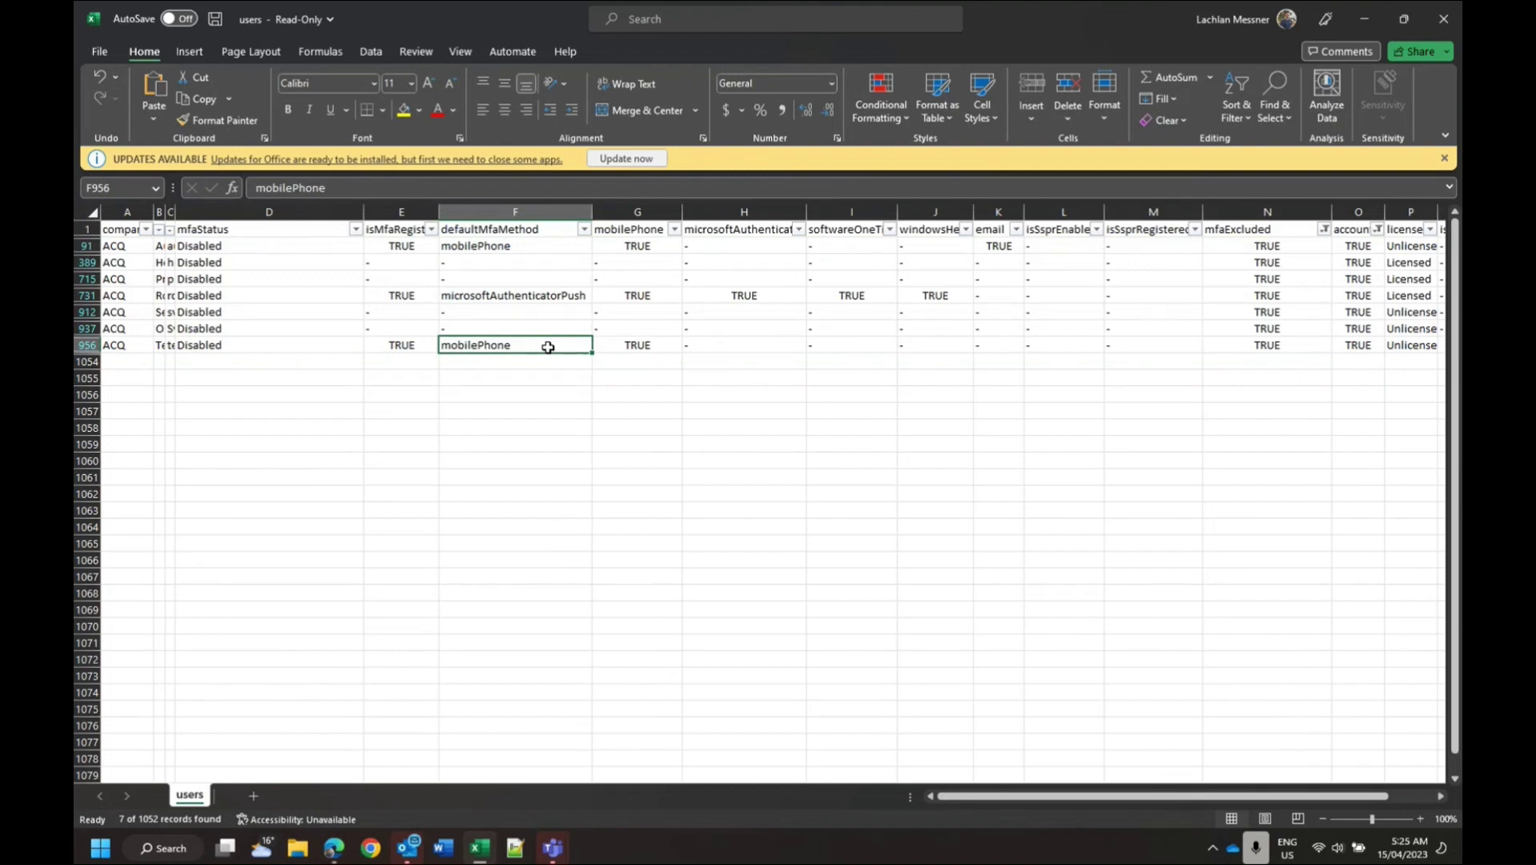
Step: Highlight rows 956, 731 and 91 and their MFA method columns to compare them
{"action": "left_click_drag", "start_coordinate": [116, 349], "coordinate": [823, 348]}
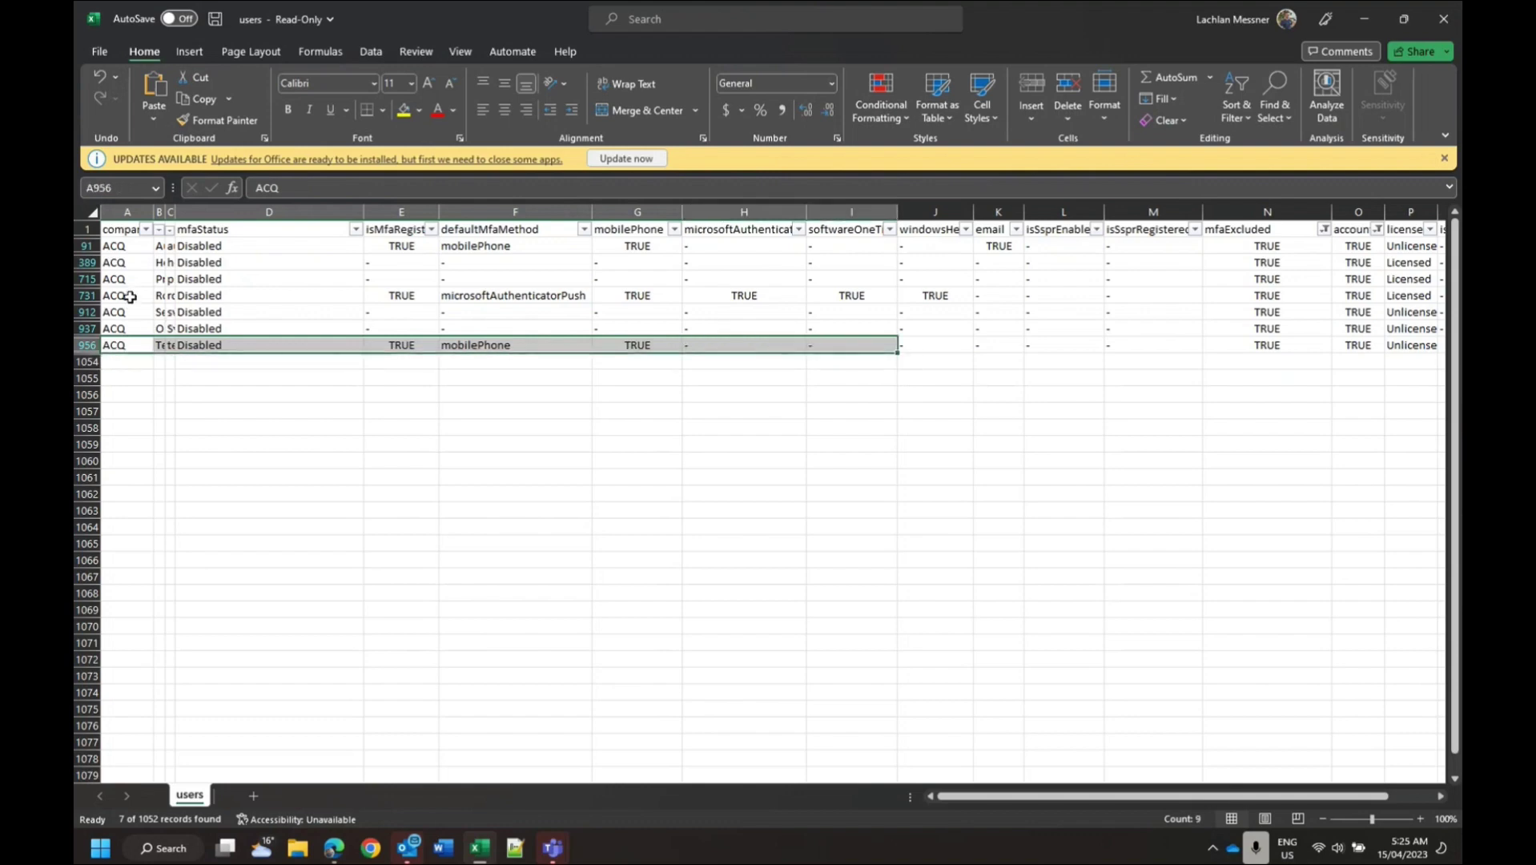
{"action": "left_click_drag", "start_coordinate": [124, 295], "coordinate": [1002, 295]}
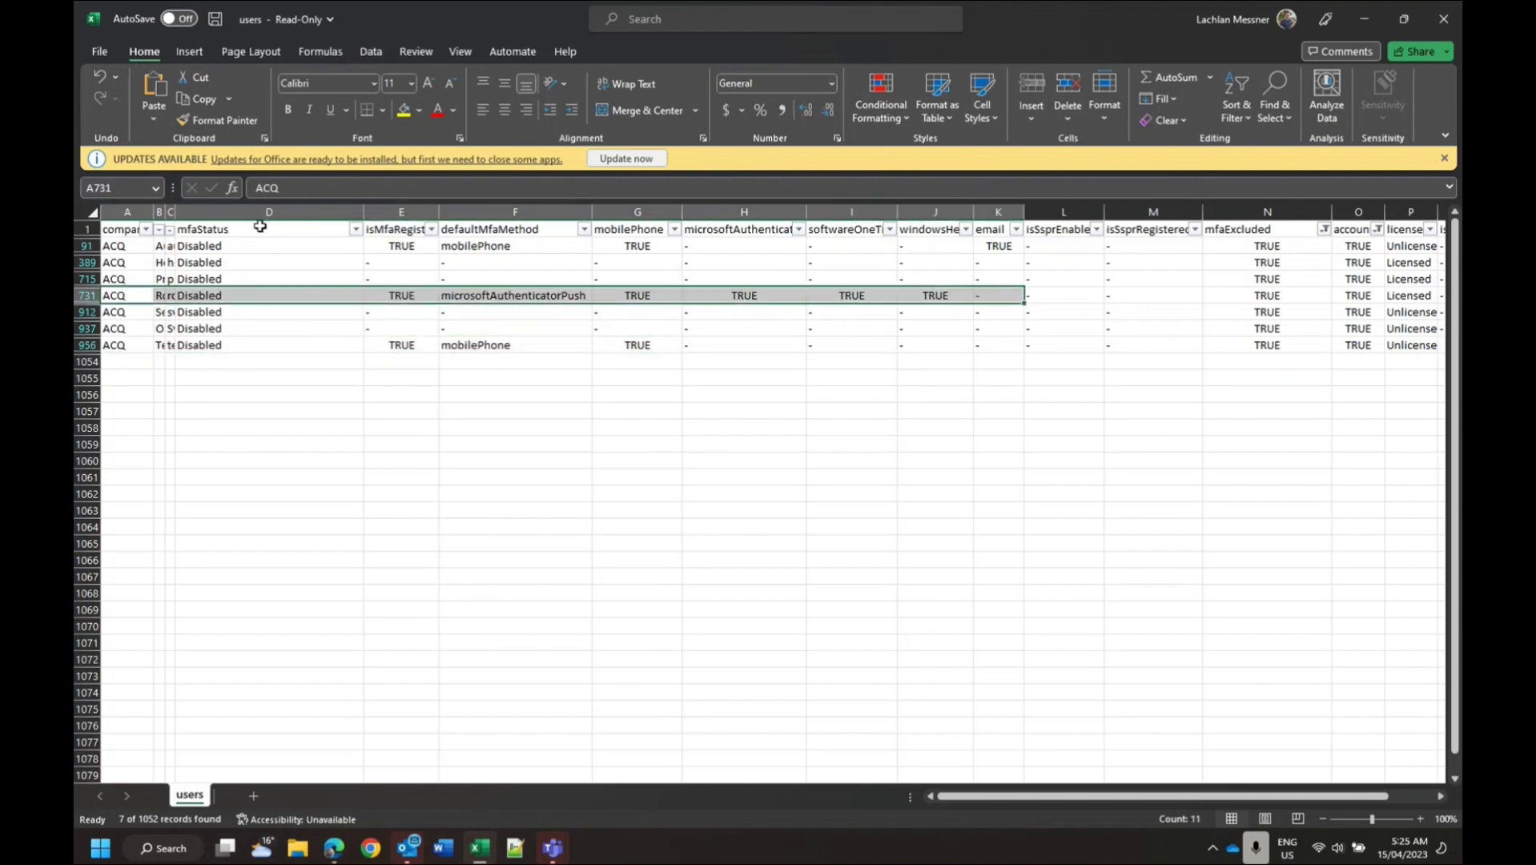
{"action": "left_click_drag", "start_coordinate": [116, 246], "coordinate": [1082, 255]}
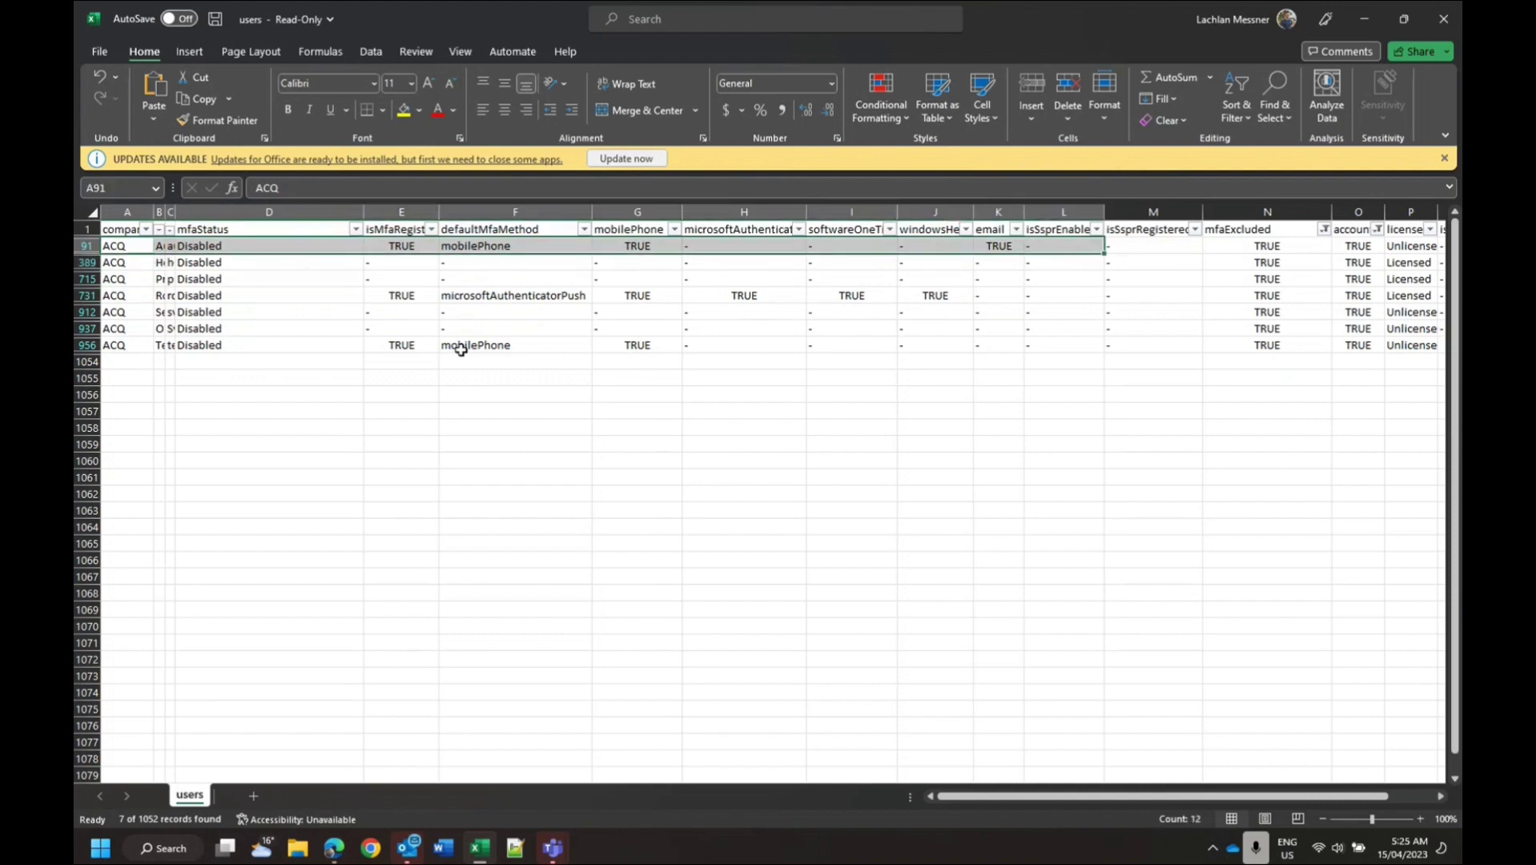
{"action": "left_click_drag", "start_coordinate": [294, 343], "coordinate": [804, 364]}
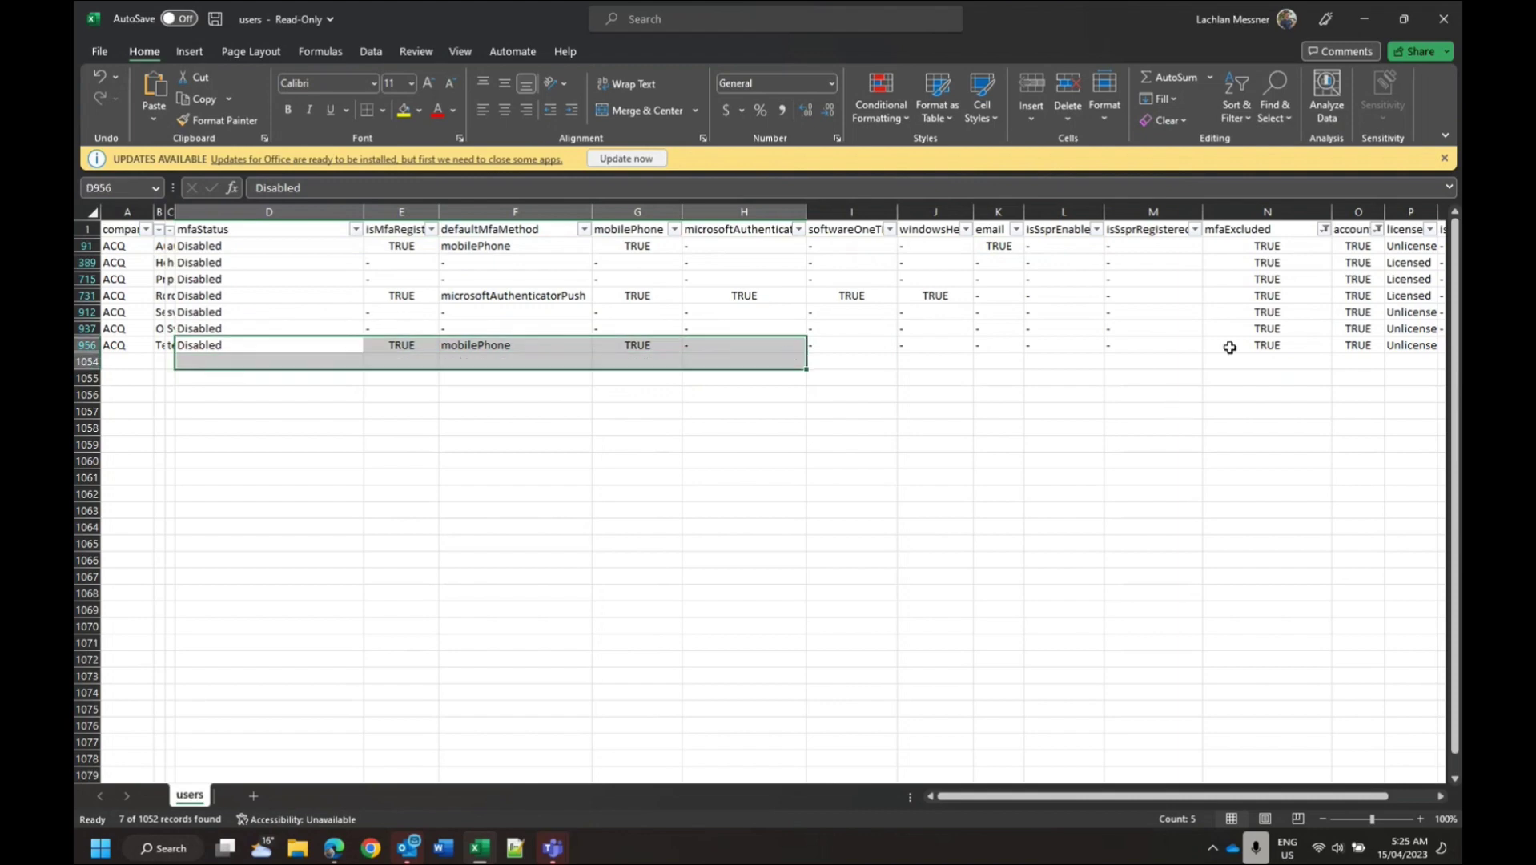
{"action": "left_click_drag", "start_coordinate": [1282, 346], "coordinate": [778, 275]}
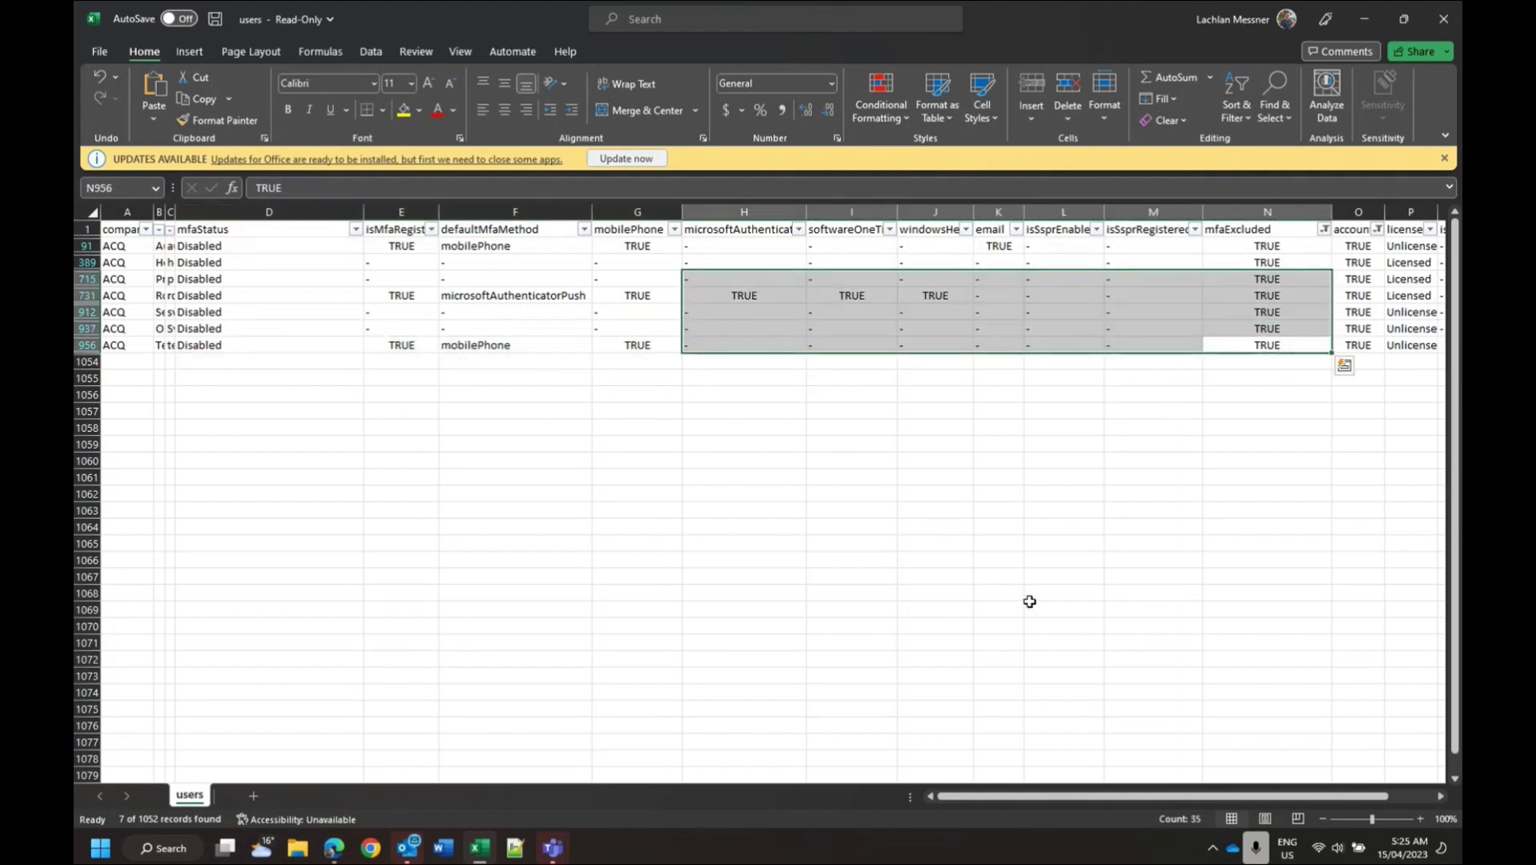
Step: Minimise Excel and pan the Conditional Access canvas around get_security_defaults_status and get_user_auth_reg_details
{"action": "left_click", "coordinate": [1367, 14]}
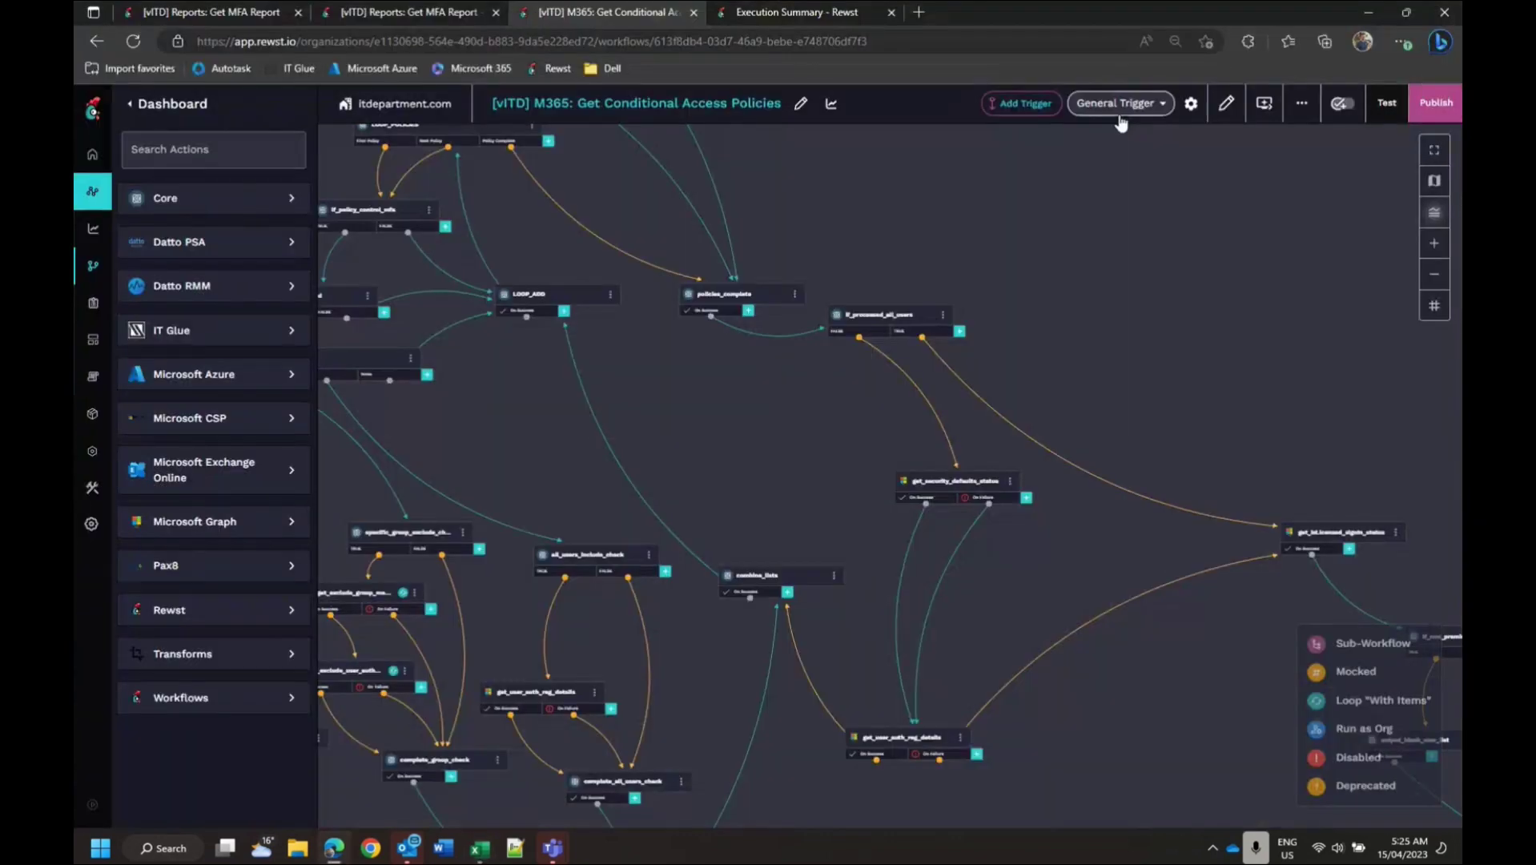
{"action": "left_click_drag", "start_coordinate": [633, 664], "coordinate": [671, 423]}
{"action": "left_click_drag", "start_coordinate": [589, 267], "coordinate": [761, 432]}
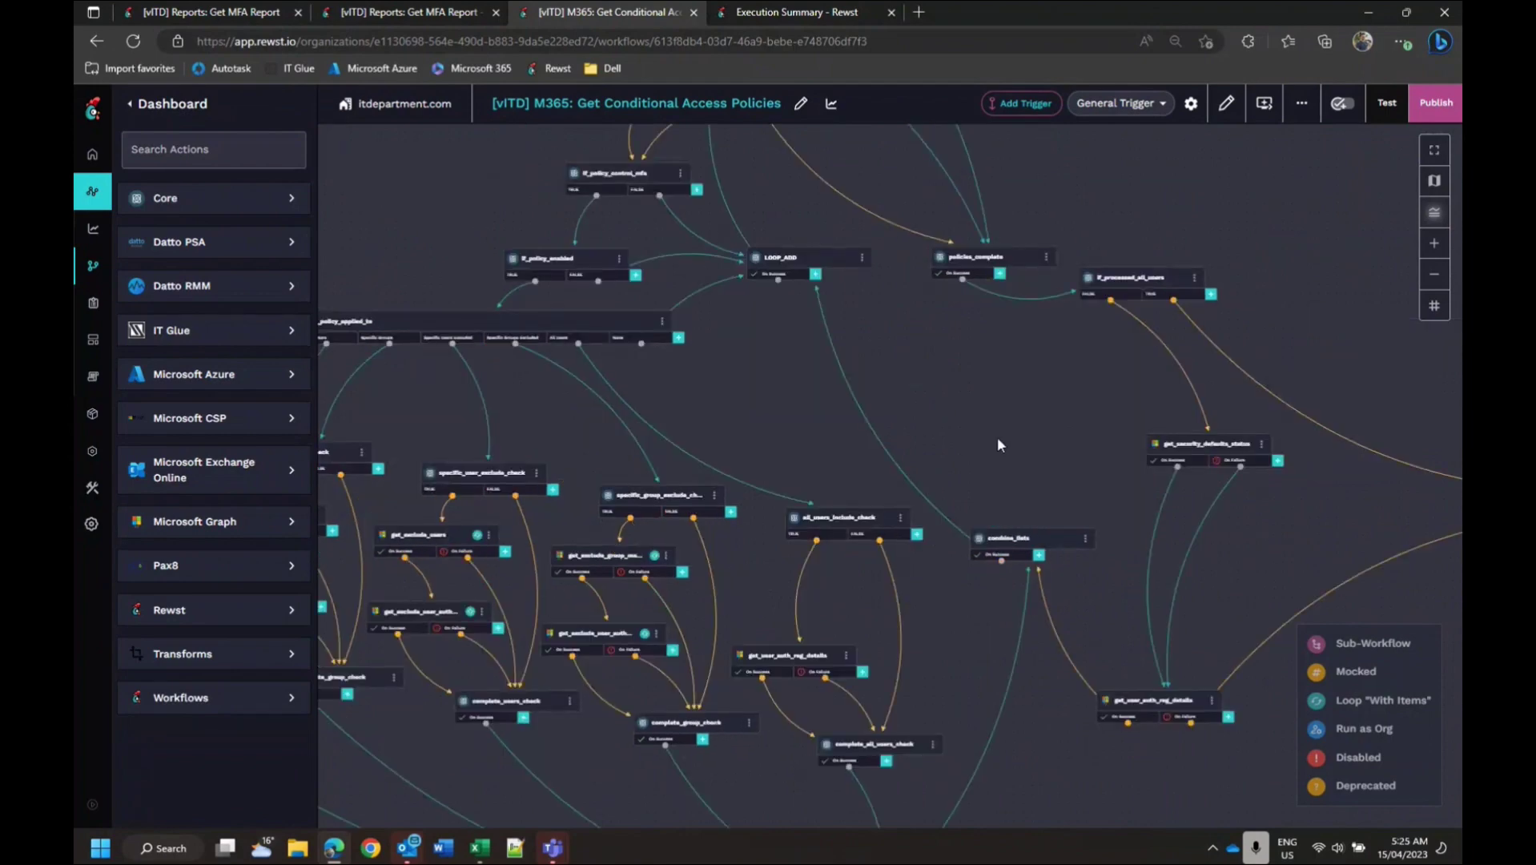
{"action": "left_click_drag", "start_coordinate": [997, 441], "coordinate": [915, 451]}
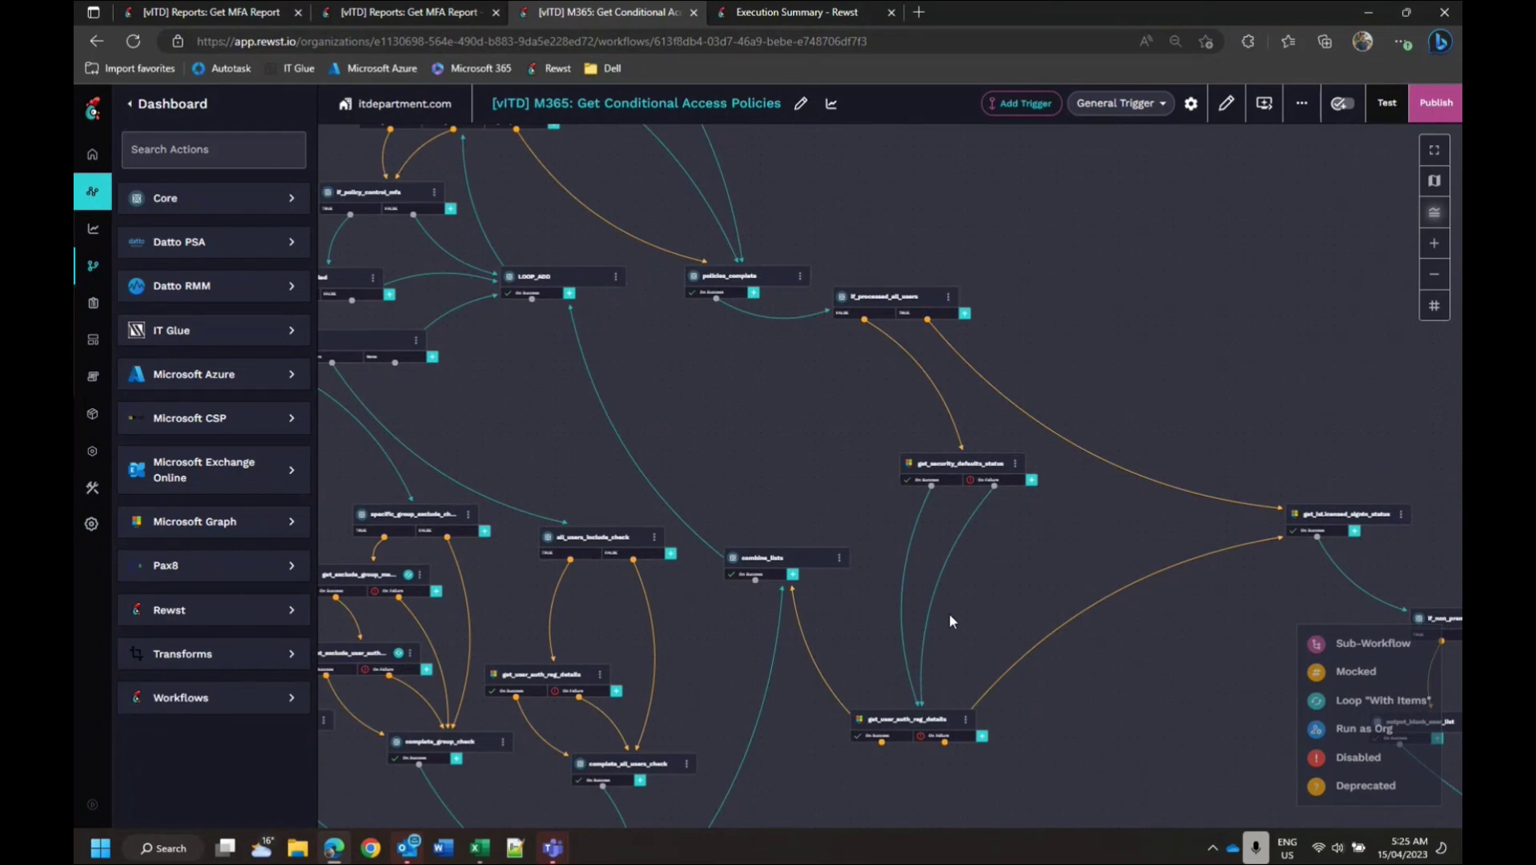
{"action": "left_click_drag", "start_coordinate": [949, 613], "coordinate": [915, 516]}
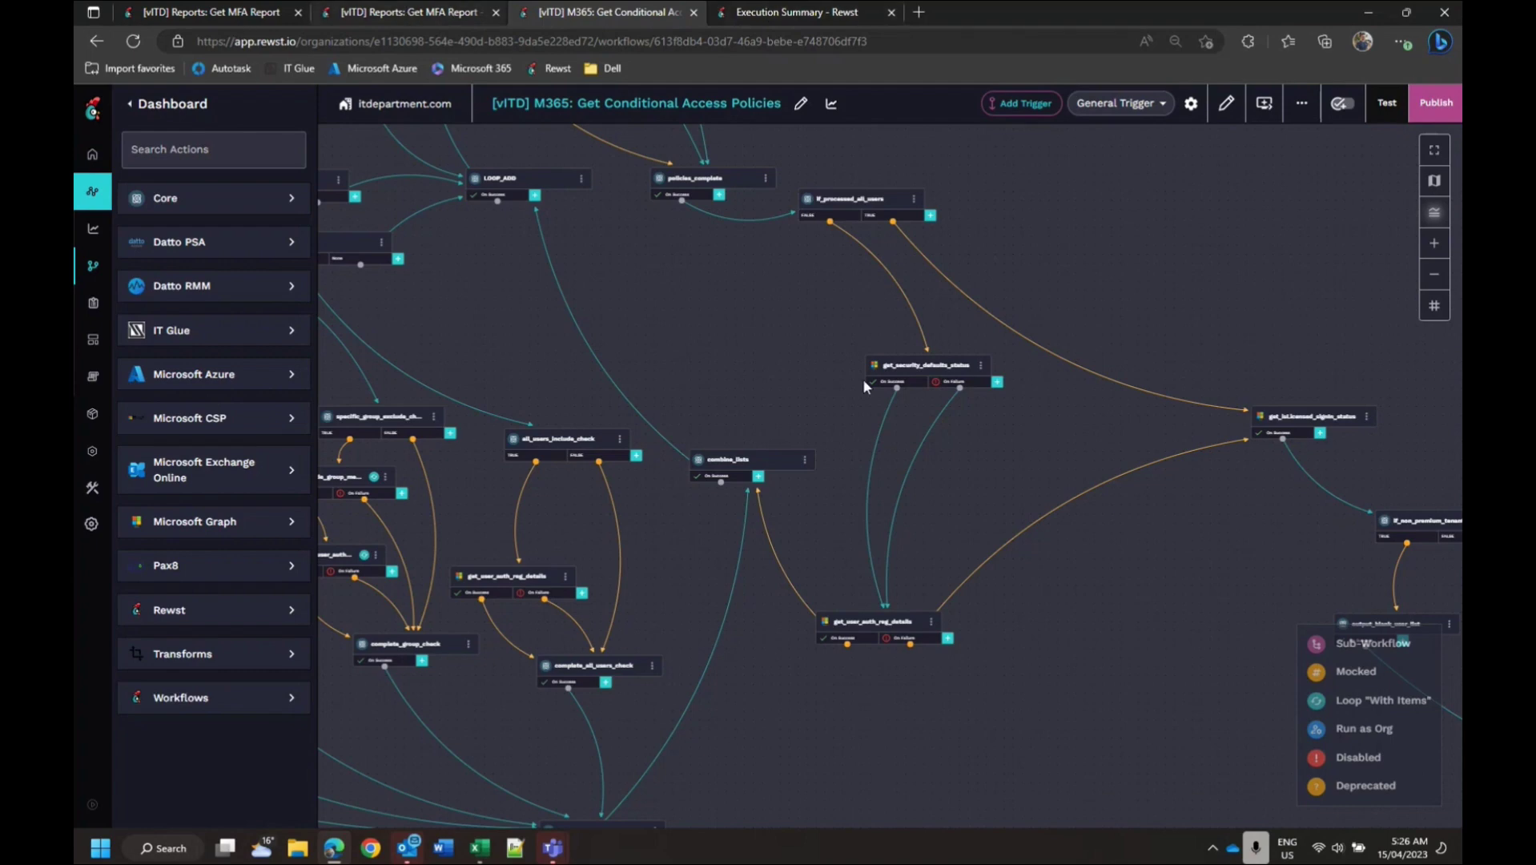
Step: In Get MFA Report, nudge send_mail_as_impersonation slightly left and pan up to if_all_orgs
{"action": "left_click", "coordinate": [422, 16]}
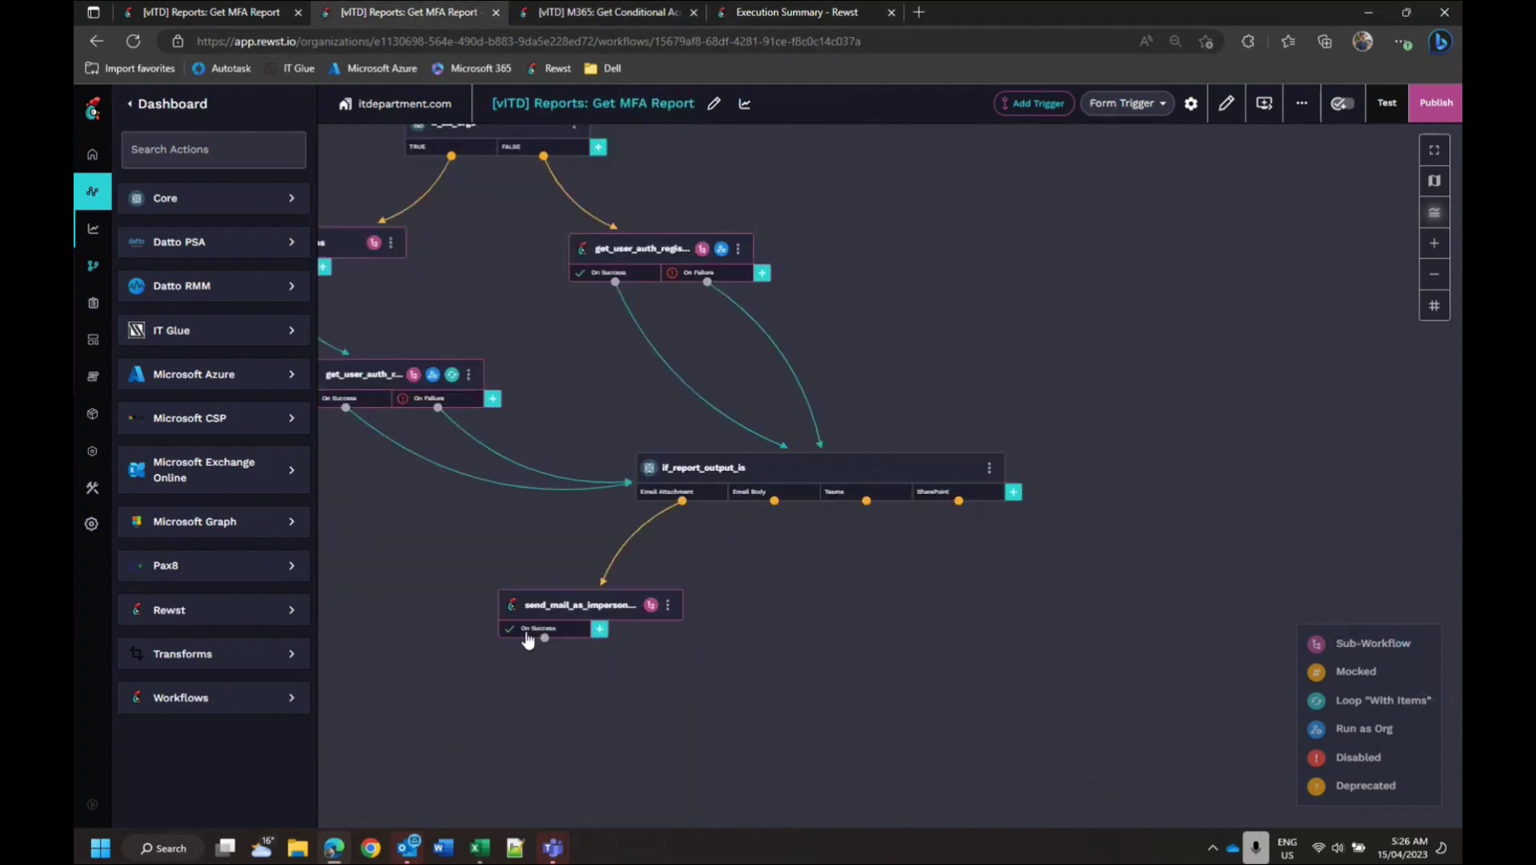
{"action": "left_click_drag", "start_coordinate": [607, 640], "coordinate": [786, 583]}
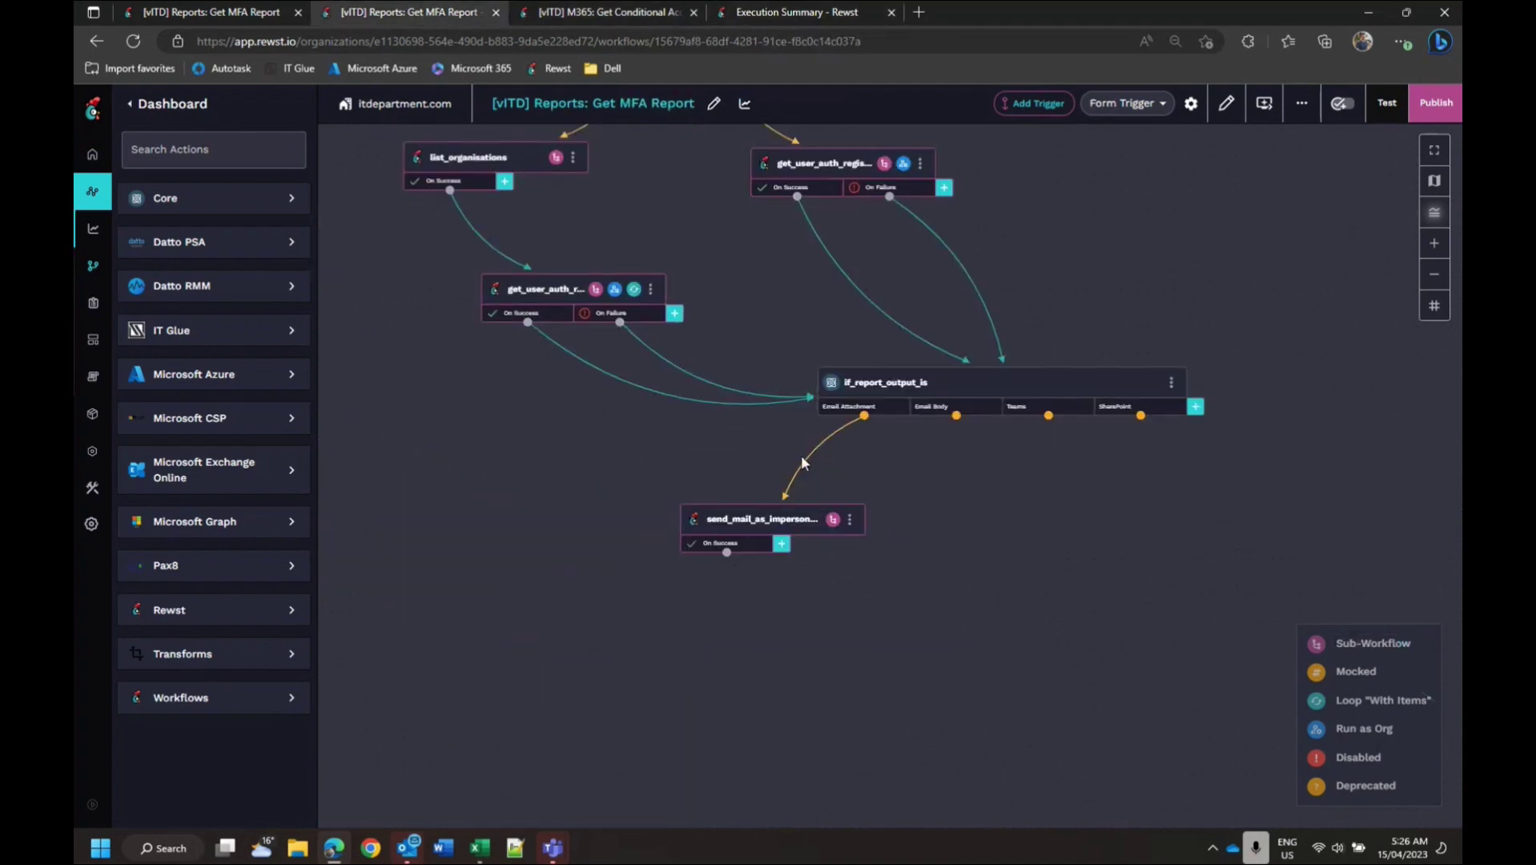
{"action": "left_click_drag", "start_coordinate": [724, 531], "coordinate": [695, 540]}
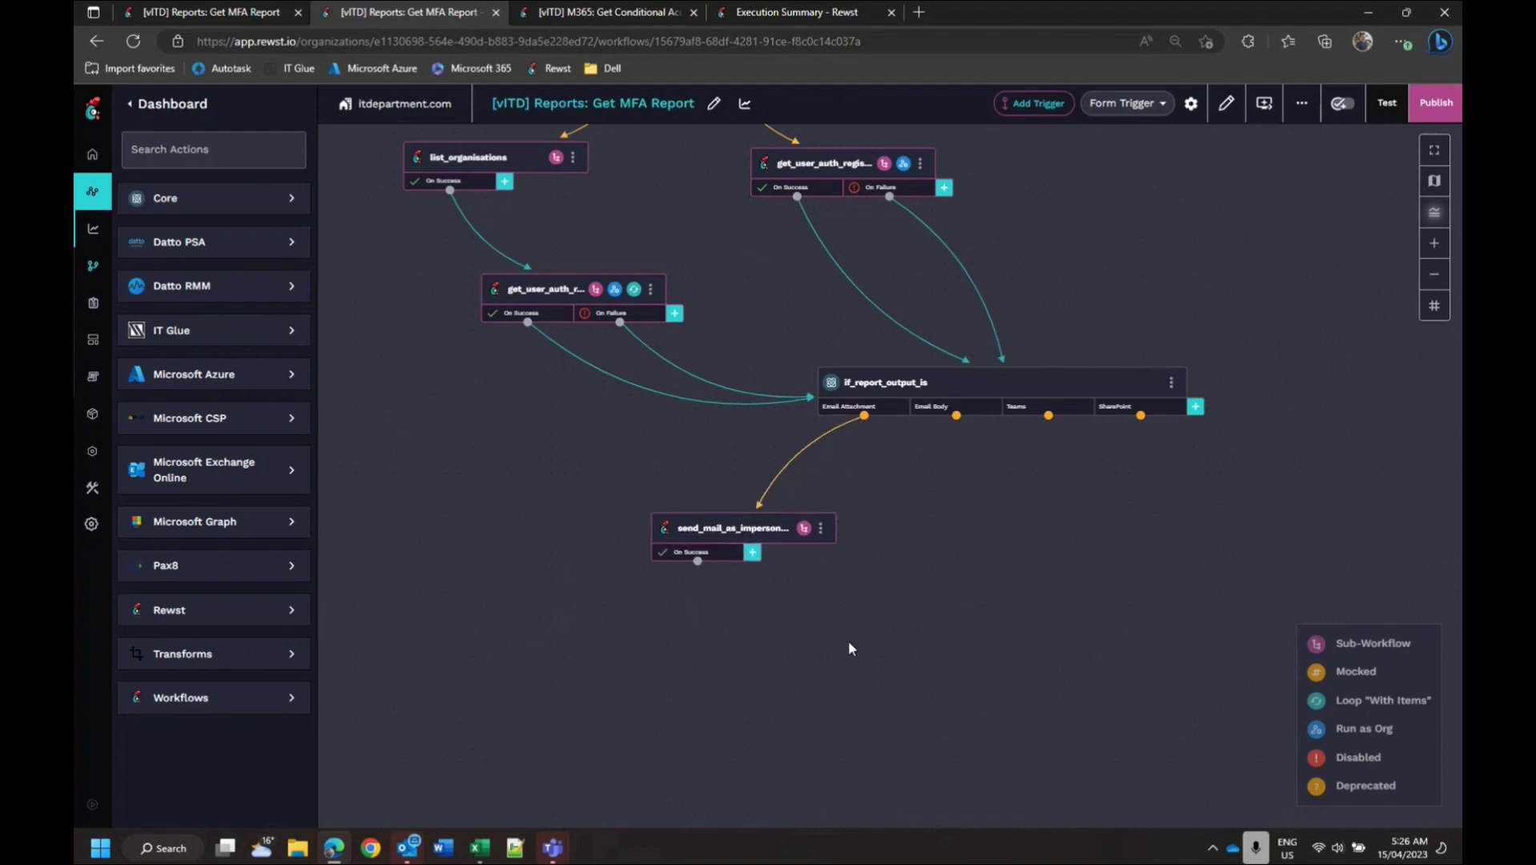
{"action": "left_click_drag", "start_coordinate": [949, 491], "coordinate": [974, 636]}
{"action": "mouse_move", "coordinate": [759, 16]}
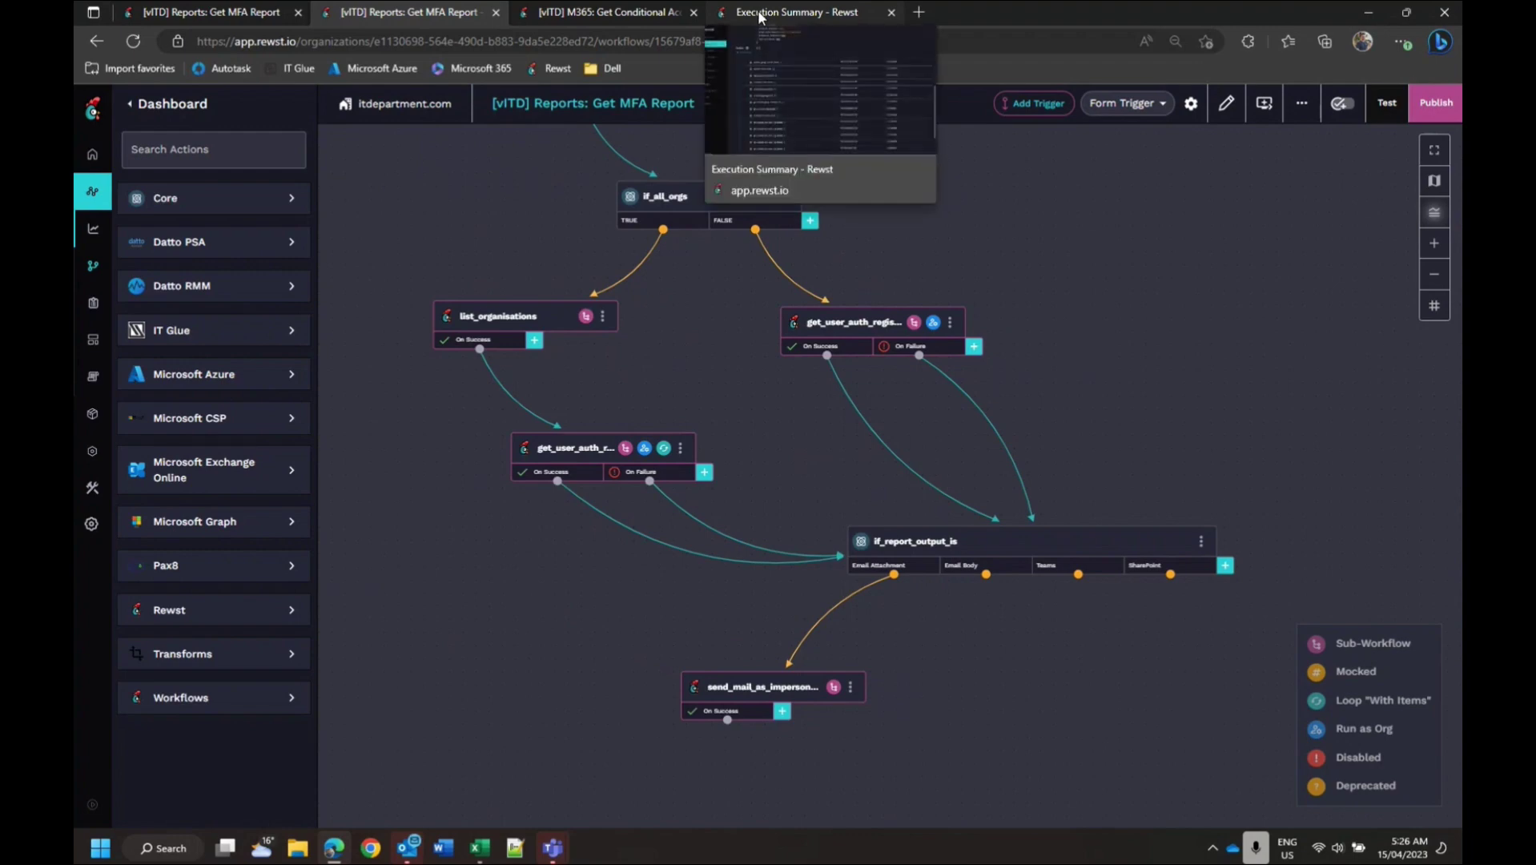
Step: Return to the Get Conditional Access Policies workflow tab and pan down to wait_all_tasks_complete
{"action": "left_click", "coordinate": [611, 13]}
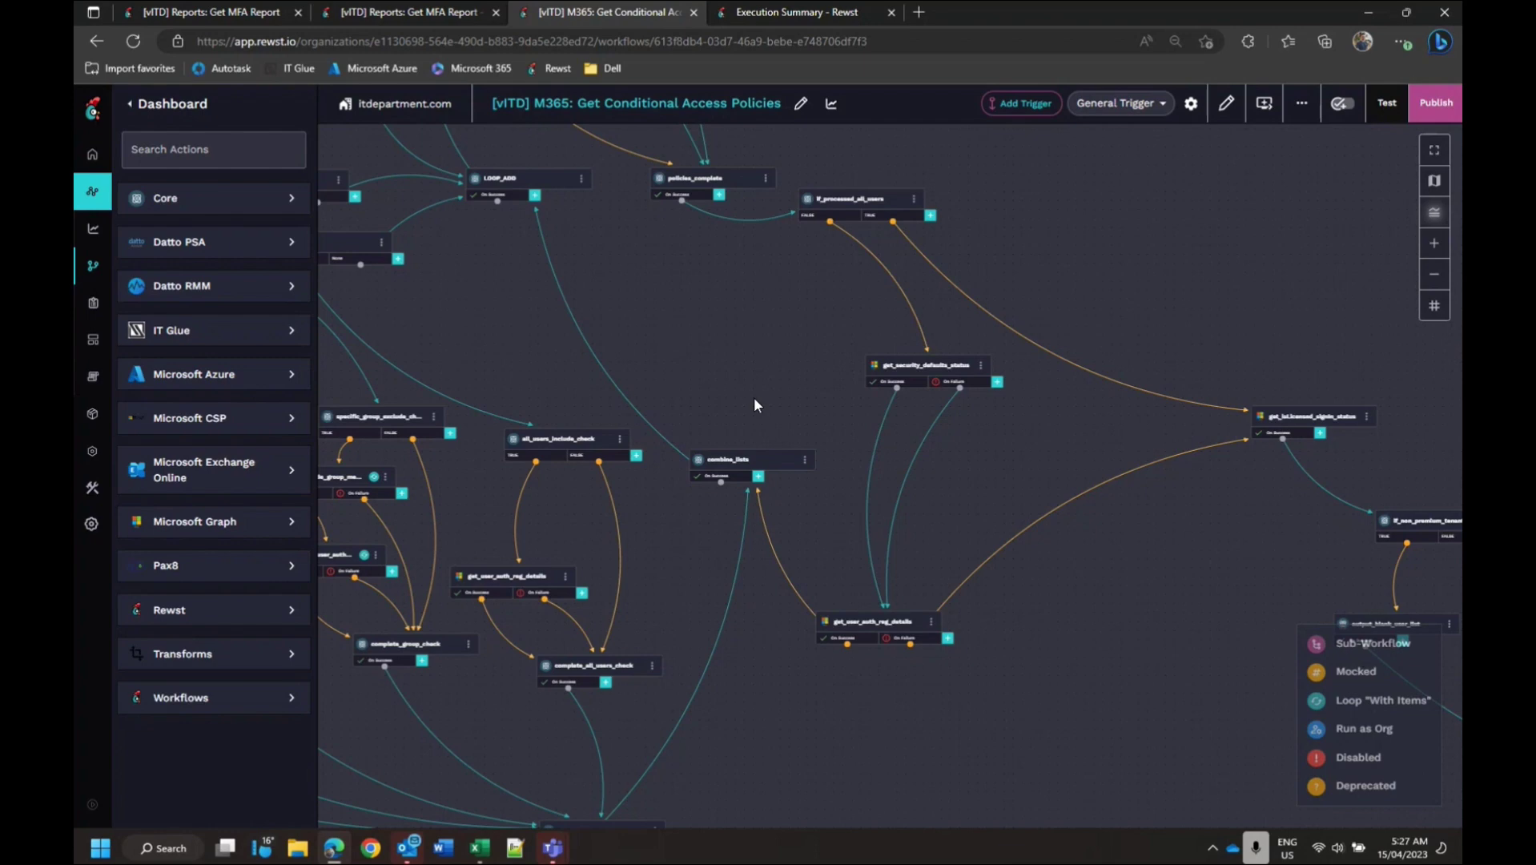
{"action": "left_click_drag", "start_coordinate": [427, 305], "coordinate": [945, 388]}
{"action": "scroll", "coordinate": [707, 448], "scroll_direction": "up", "scroll_amount": 3}
{"action": "scroll", "coordinate": [708, 456], "scroll_direction": "down", "scroll_amount": 3}
{"action": "left_click_drag", "start_coordinate": [692, 399], "coordinate": [1057, 351]}
{"action": "scroll", "coordinate": [1011, 407], "scroll_direction": "up", "scroll_amount": 3}
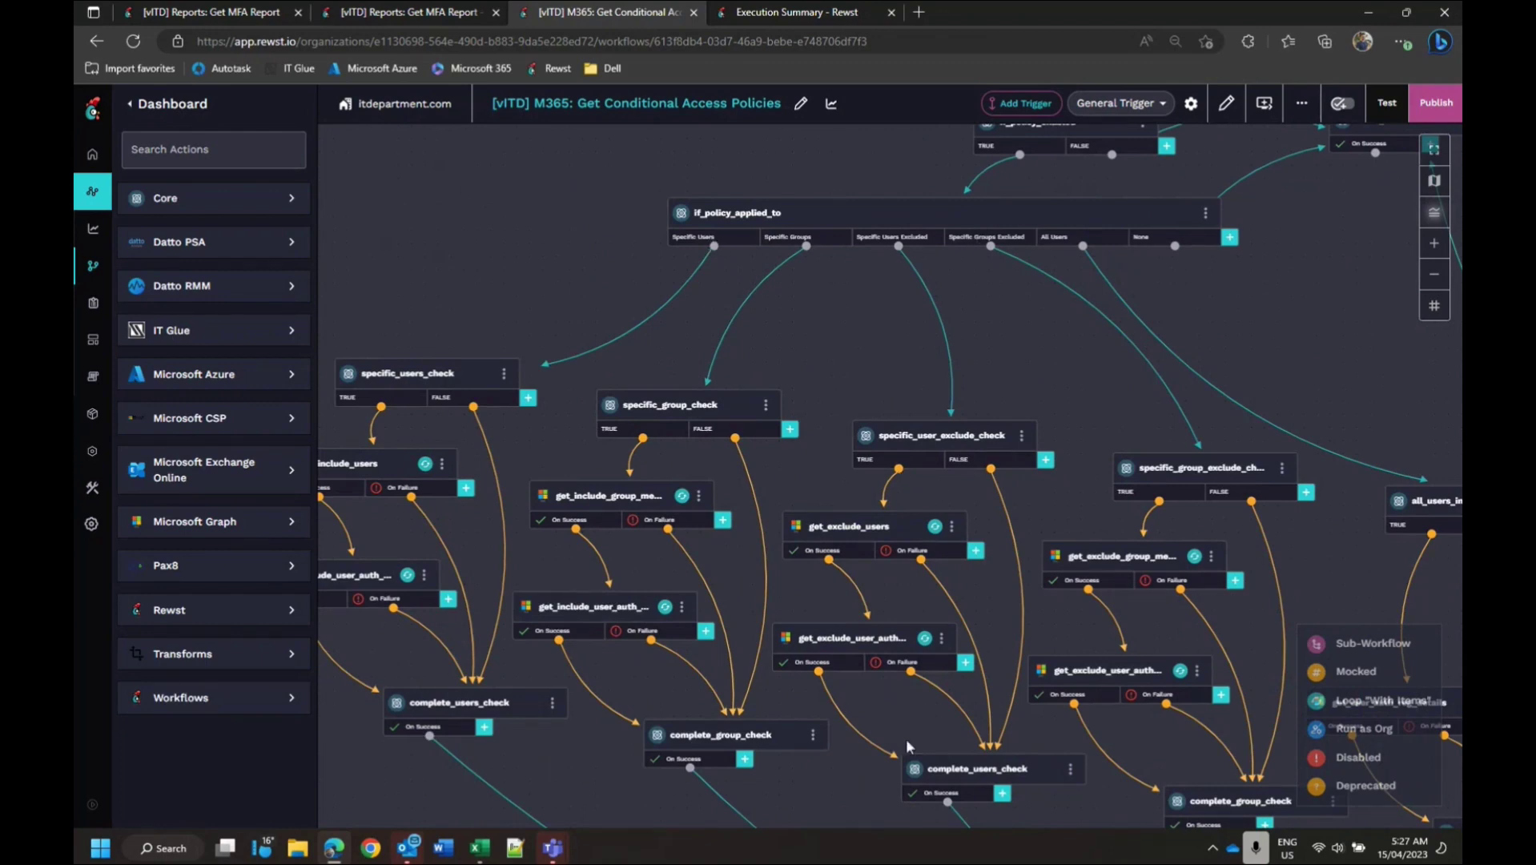
{"action": "scroll", "coordinate": [908, 729], "scroll_direction": "down", "scroll_amount": 4}
{"action": "scroll", "coordinate": [884, 445], "scroll_direction": "down", "scroll_amount": 2}
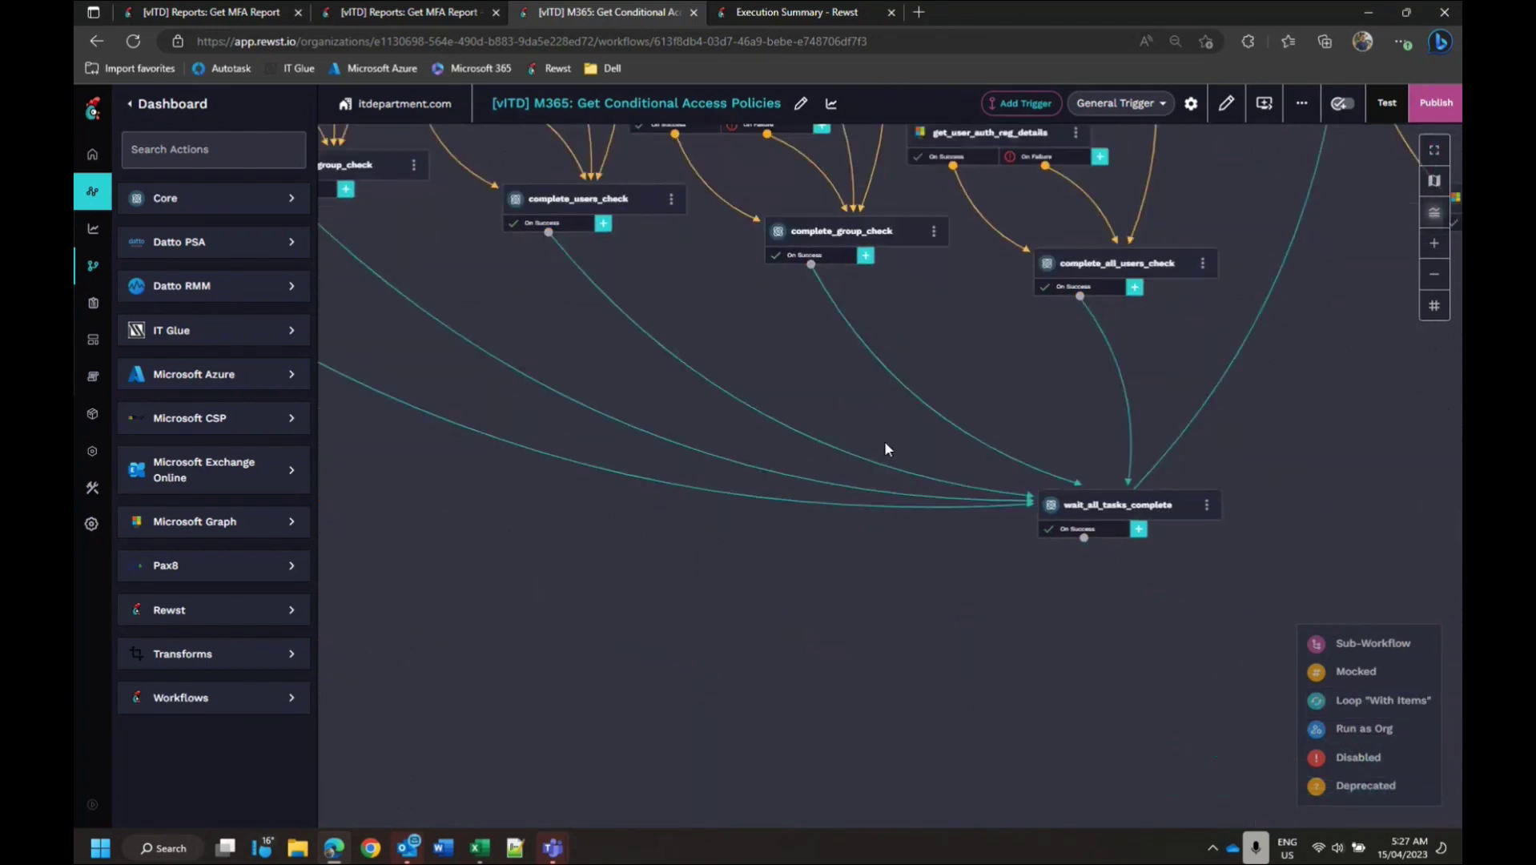
{"action": "scroll", "coordinate": [713, 575], "scroll_direction": "up", "scroll_amount": 2}
Step: Inspect the wait_all_tasks_complete and combine_lists success transitions, viewing the all_report_users alias template
{"action": "left_click", "coordinate": [911, 693]}
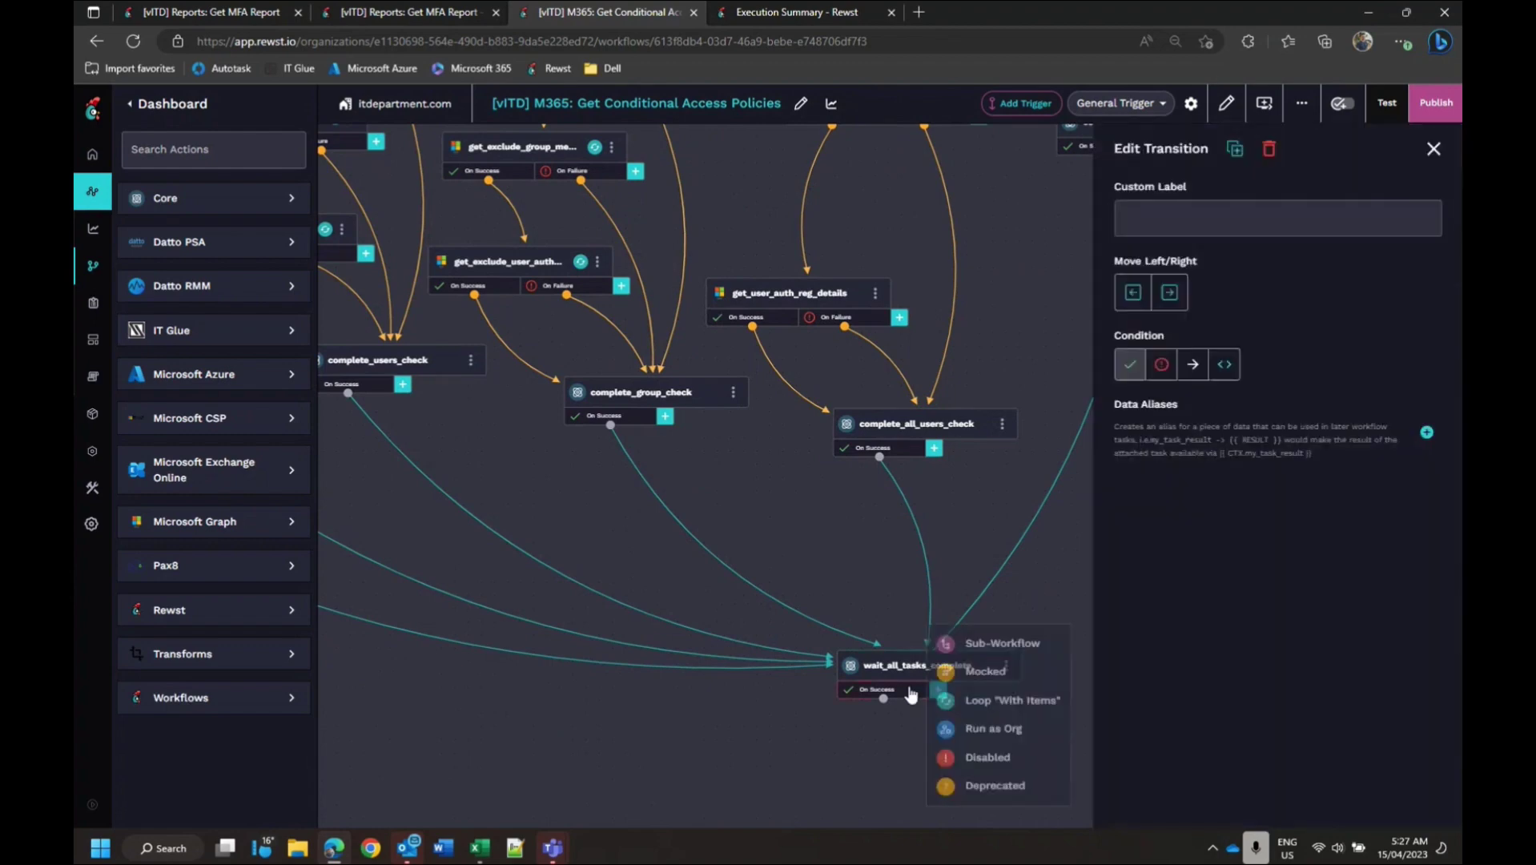
{"action": "left_click", "coordinate": [821, 505]}
{"action": "scroll", "coordinate": [815, 521], "scroll_direction": "up", "scroll_amount": 3}
{"action": "scroll", "coordinate": [810, 535], "scroll_direction": "up", "scroll_amount": 5}
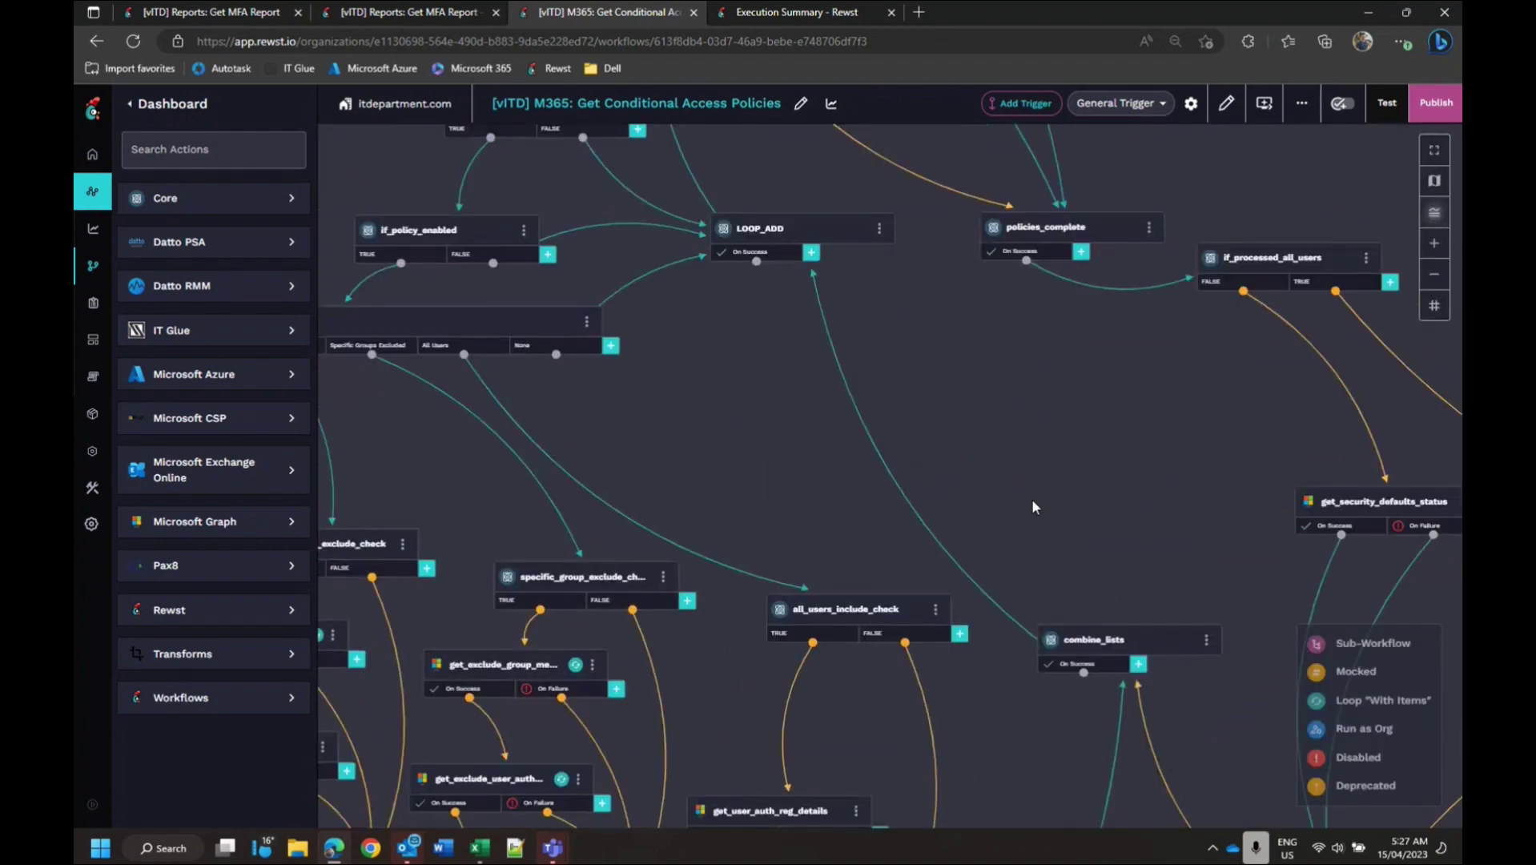
{"action": "scroll", "coordinate": [1033, 498], "scroll_direction": "down", "scroll_amount": 4}
{"action": "left_click", "coordinate": [993, 430]}
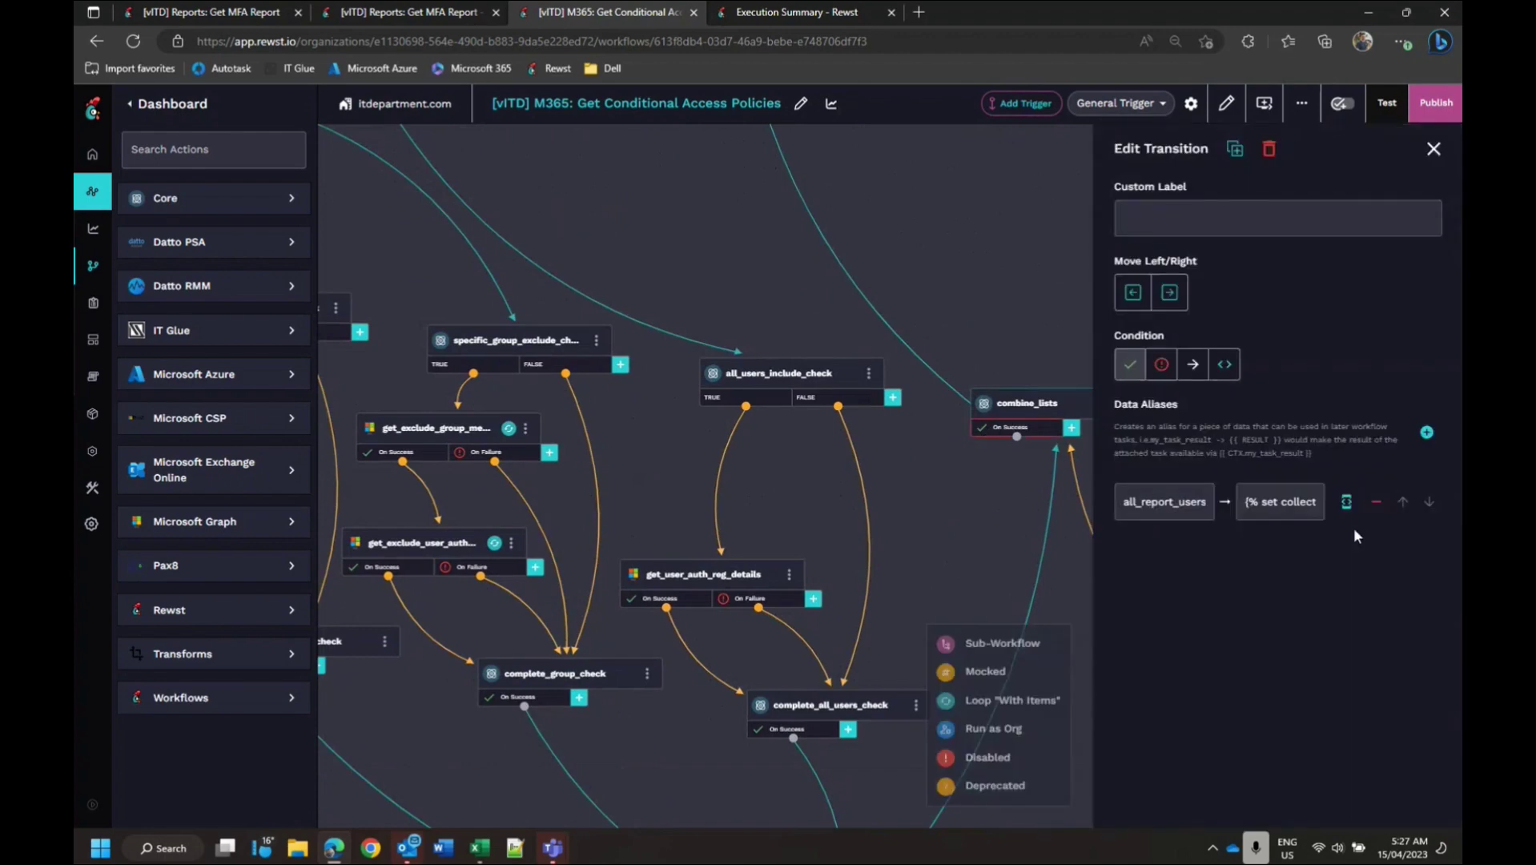
{"action": "left_click", "coordinate": [1346, 502]}
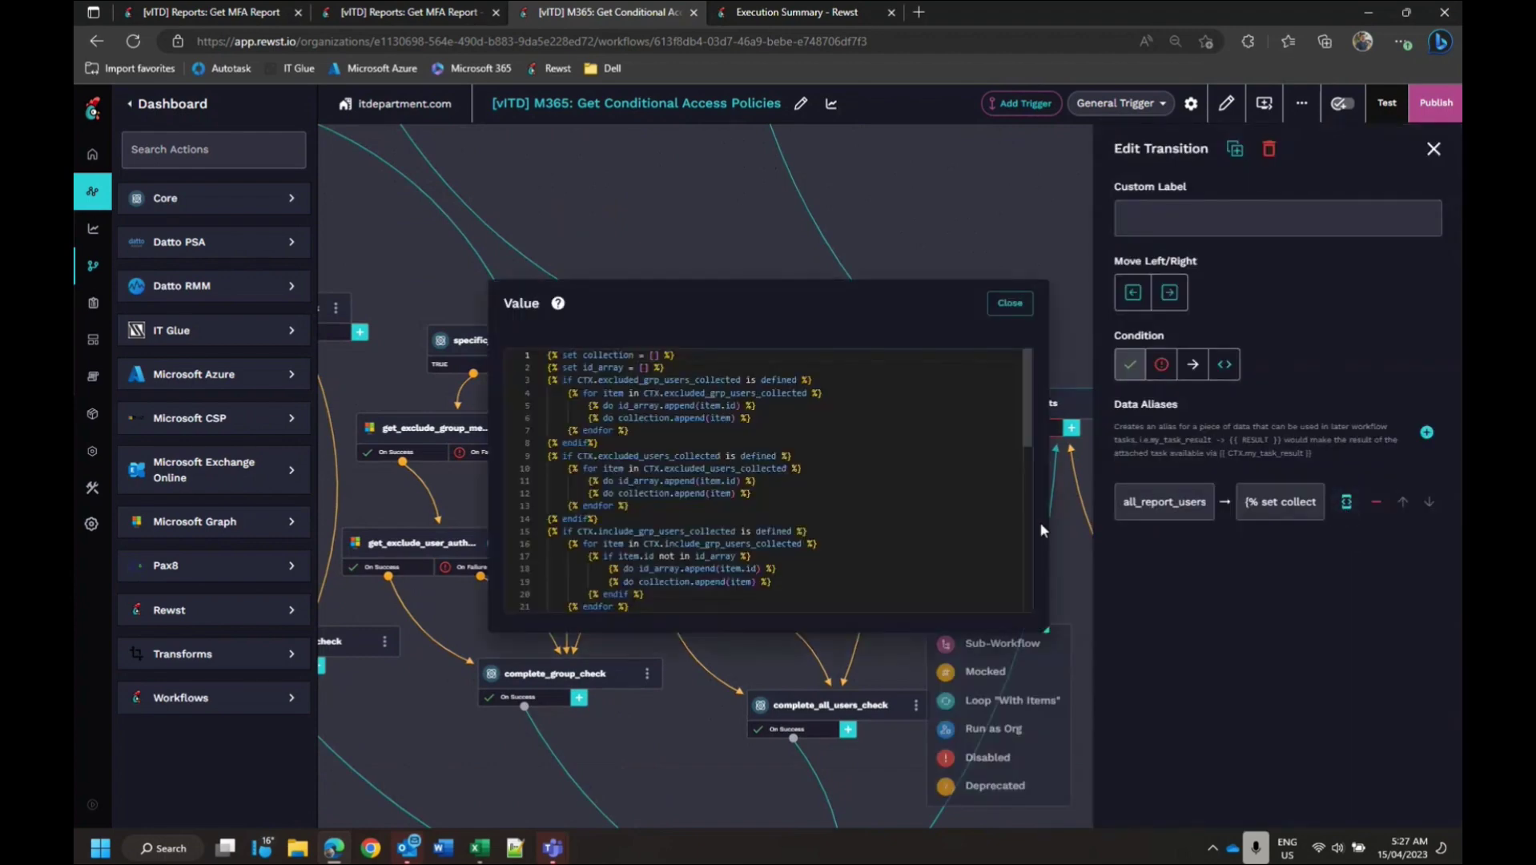
{"action": "left_click", "coordinate": [1010, 306]}
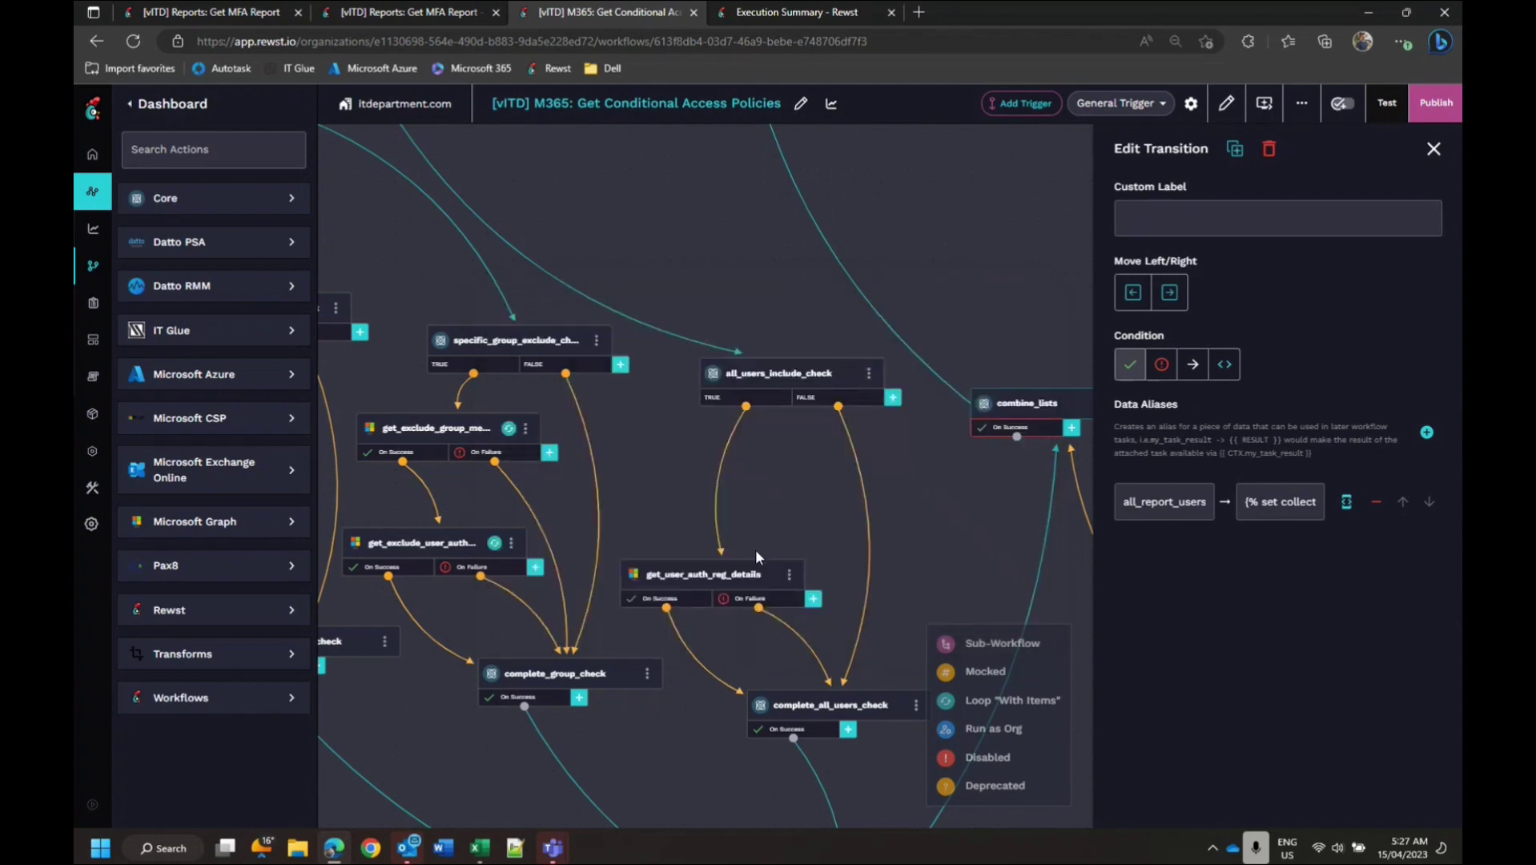
Step: Open the excluded-users auth details transition and view its excluded-group alias Jinja code
{"action": "left_click_drag", "start_coordinate": [755, 550], "coordinate": [933, 380]}
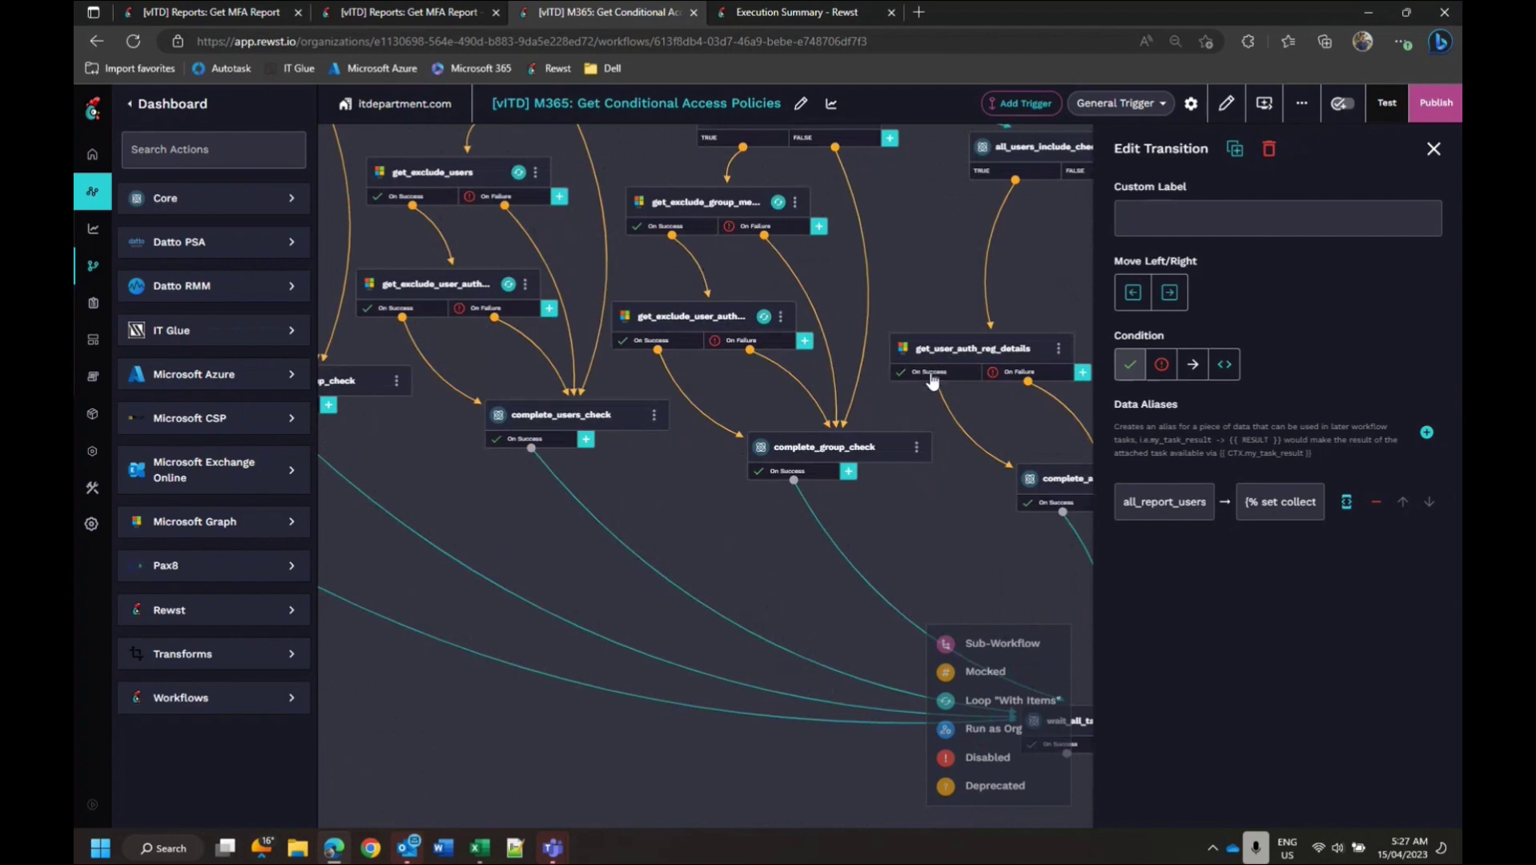
{"action": "left_click", "coordinate": [669, 343]}
{"action": "left_click", "coordinate": [1348, 503]}
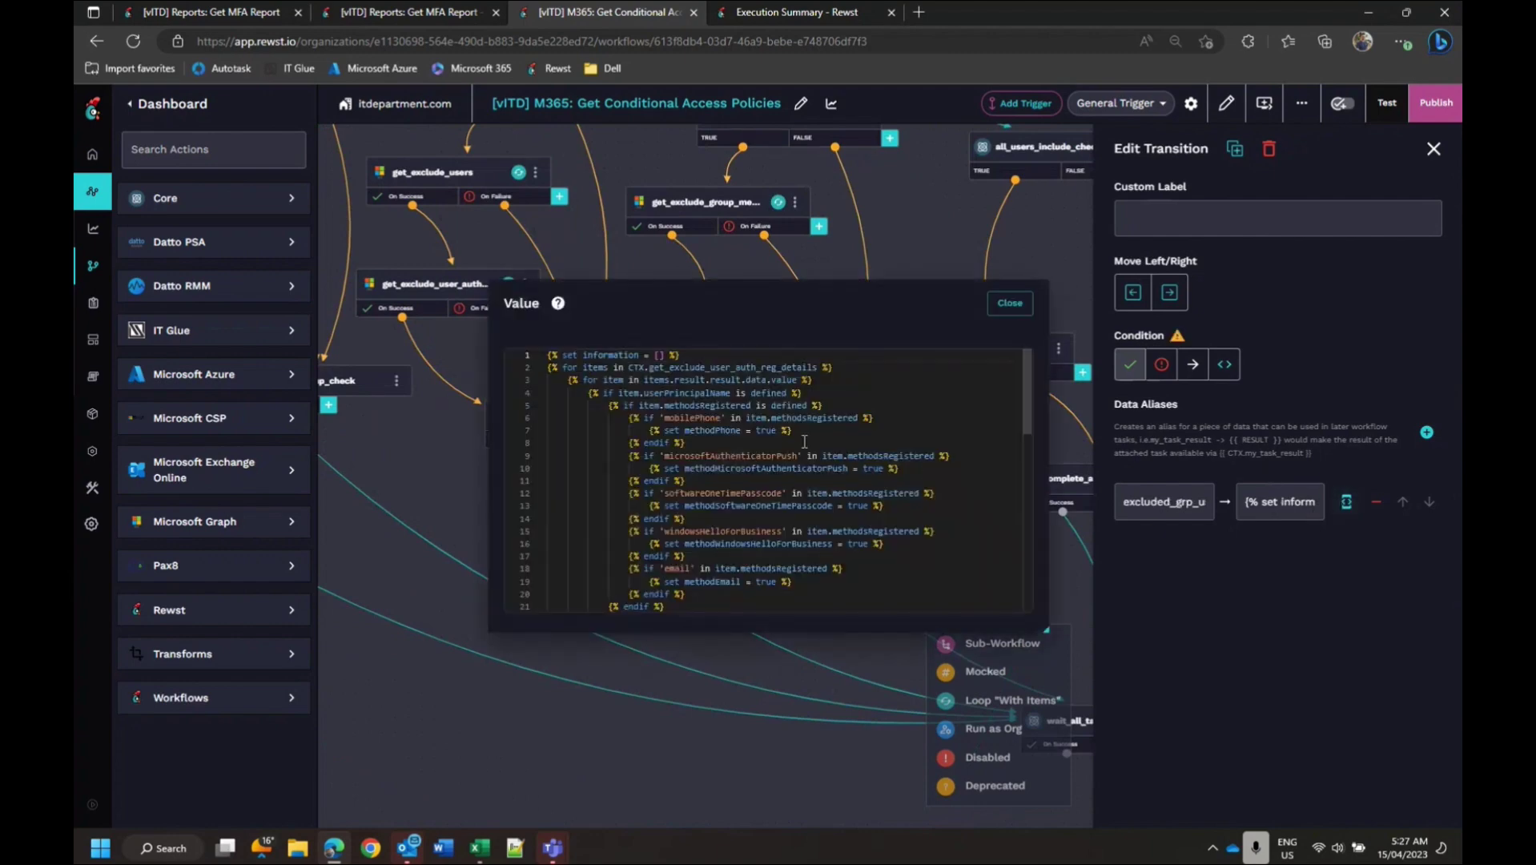
{"action": "scroll", "coordinate": [804, 441], "scroll_direction": "down", "scroll_amount": 5}
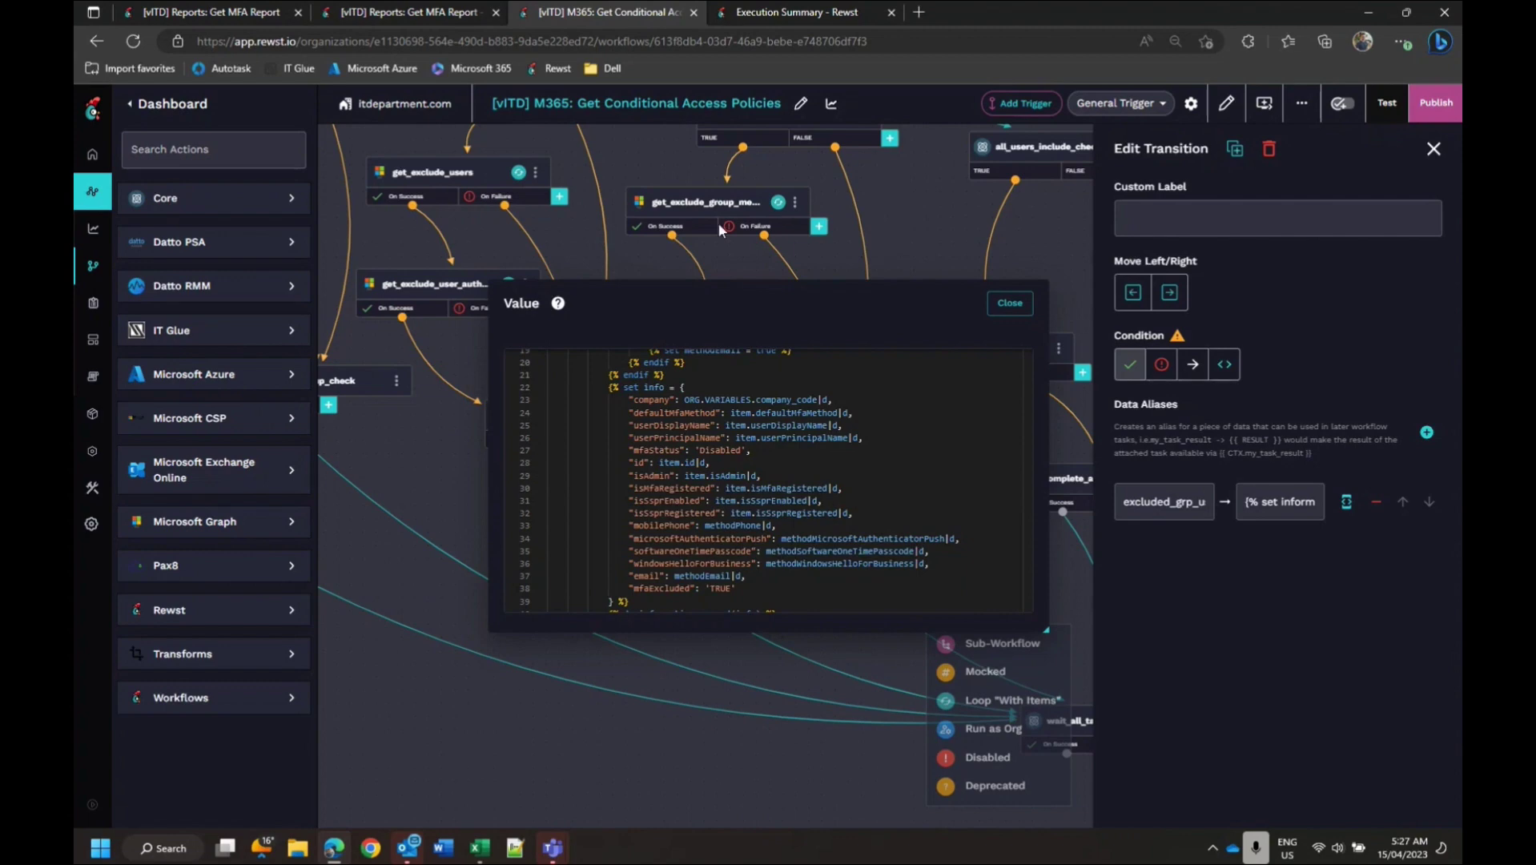
{"action": "left_click", "coordinate": [1009, 303]}
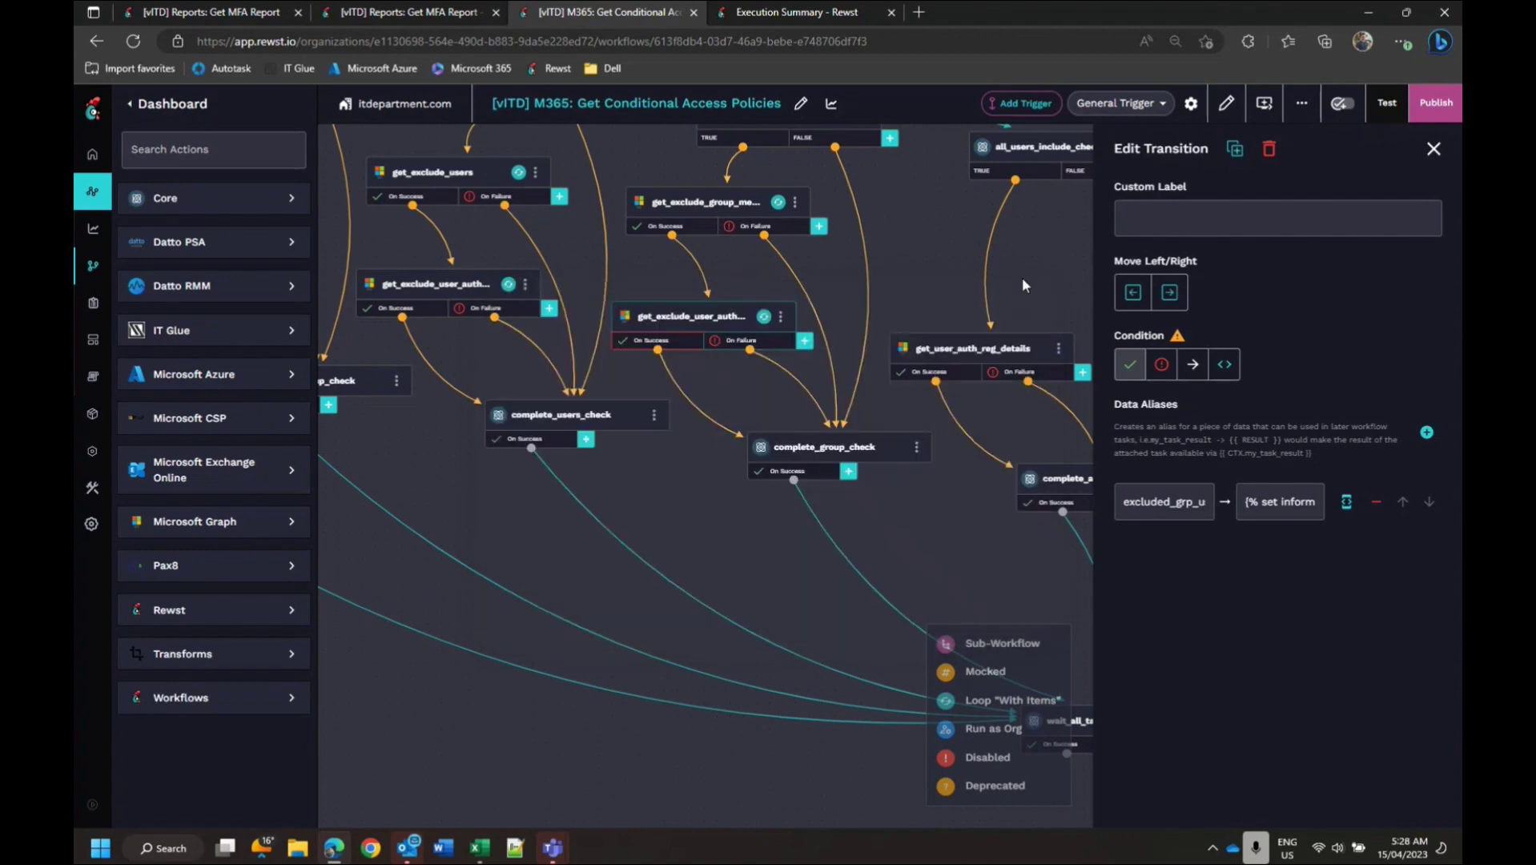
{"action": "left_click_drag", "start_coordinate": [1022, 277], "coordinate": [1030, 444]}
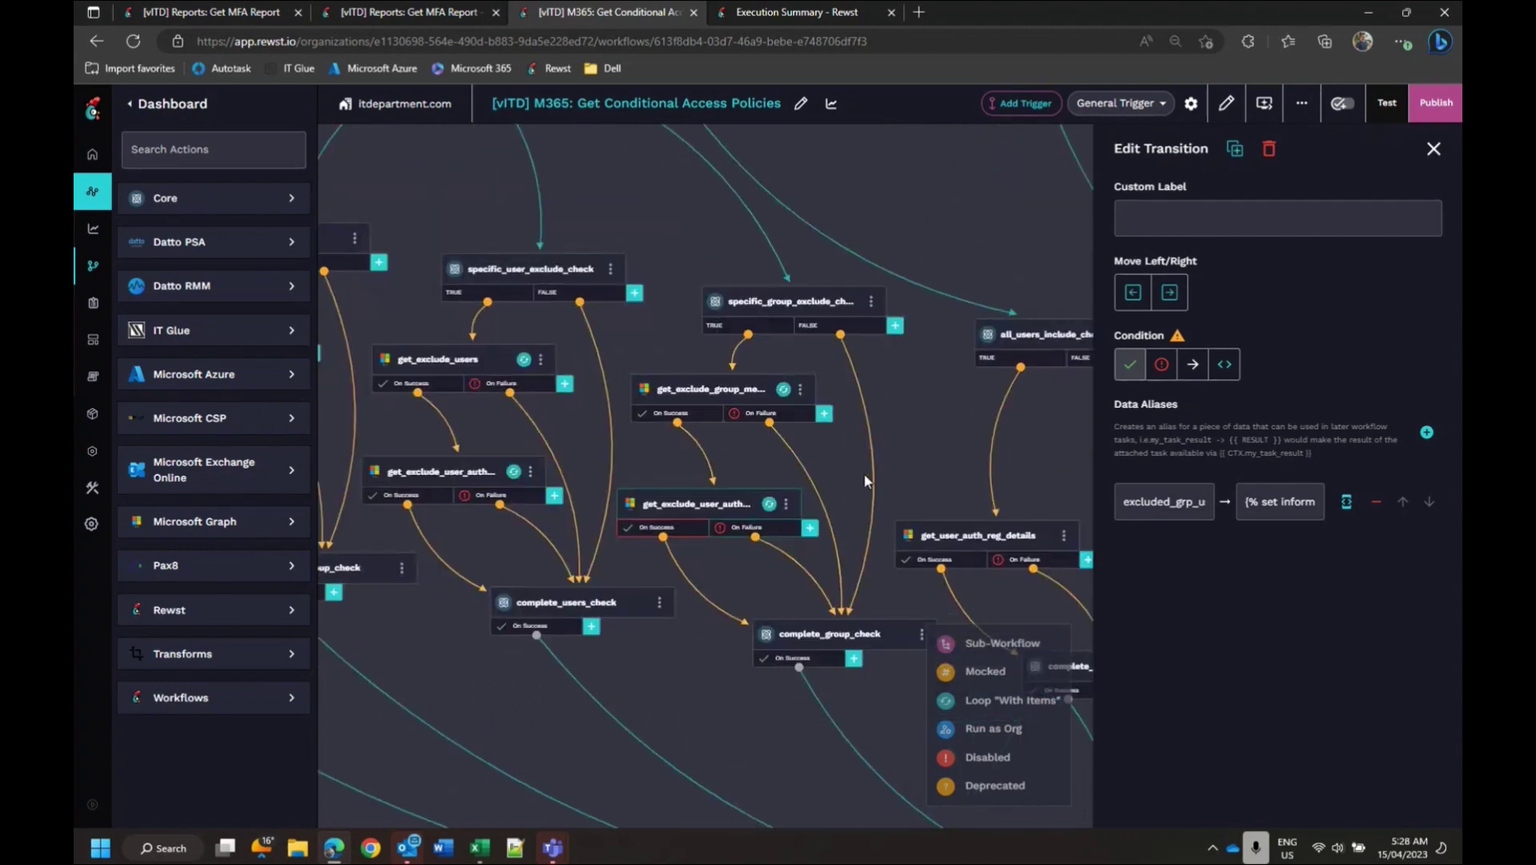
{"action": "left_click_drag", "start_coordinate": [844, 446], "coordinate": [941, 448]}
{"action": "left_click_drag", "start_coordinate": [640, 204], "coordinate": [736, 351]}
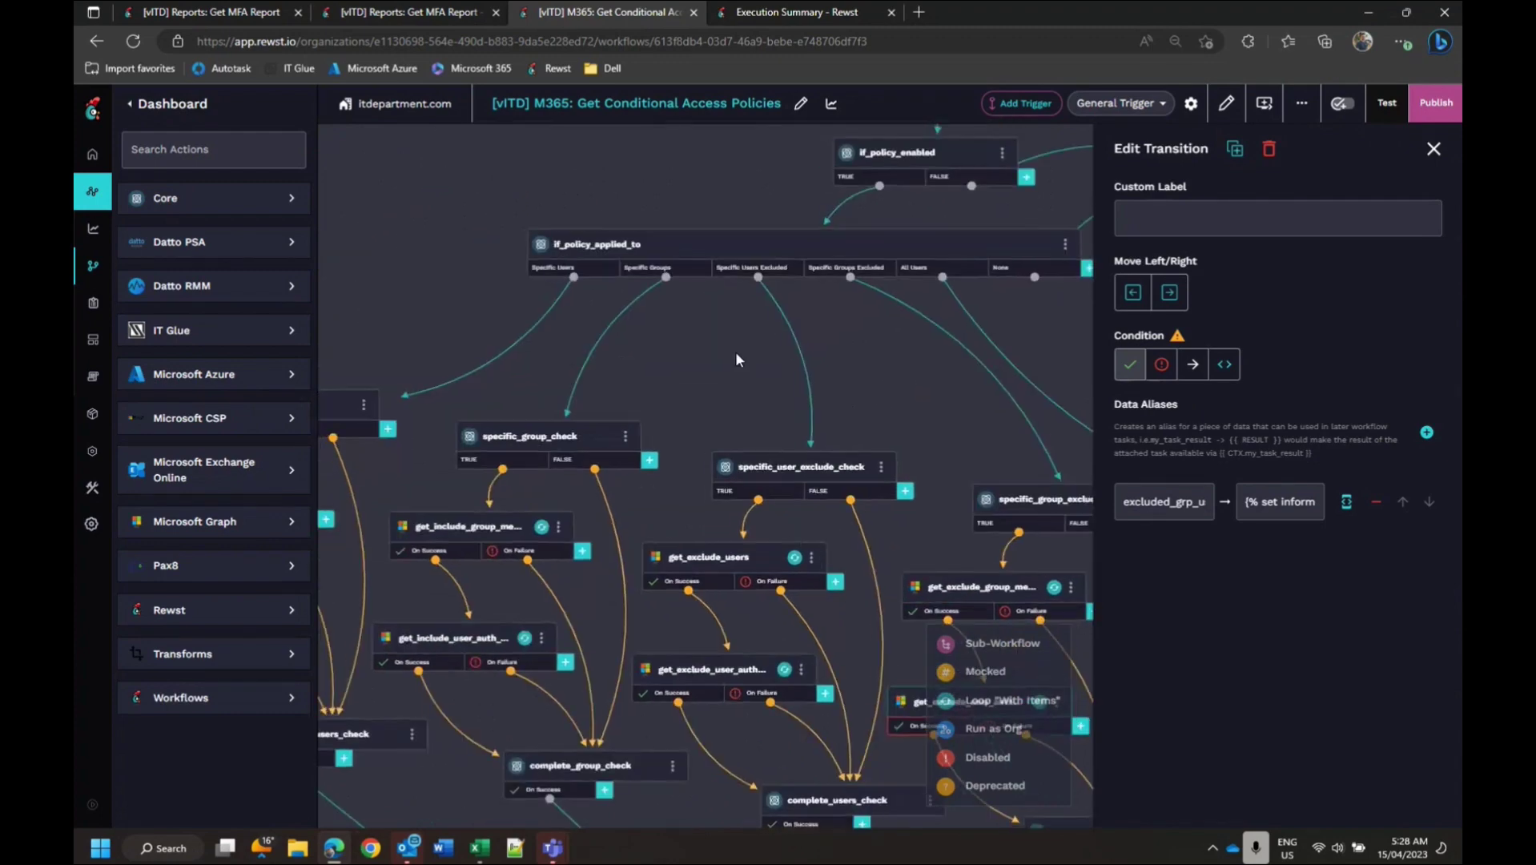
{"action": "left_click_drag", "start_coordinate": [637, 282], "coordinate": [869, 251]}
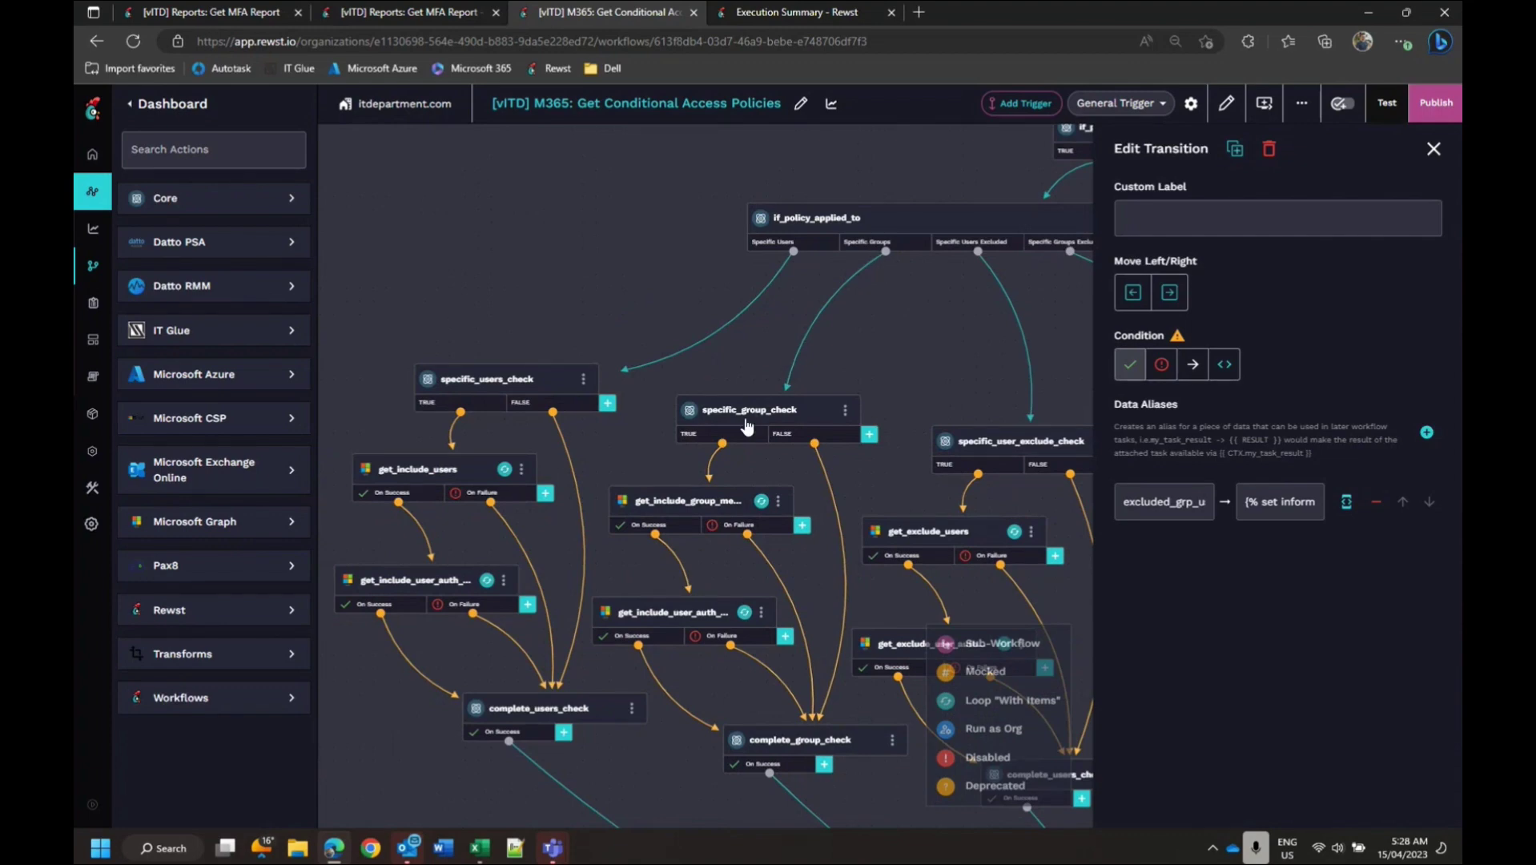
{"action": "scroll", "coordinate": [745, 416], "scroll_direction": "up", "scroll_amount": 2}
{"action": "left_click_drag", "start_coordinate": [761, 484], "coordinate": [783, 330]}
{"action": "left_click", "coordinate": [679, 412]}
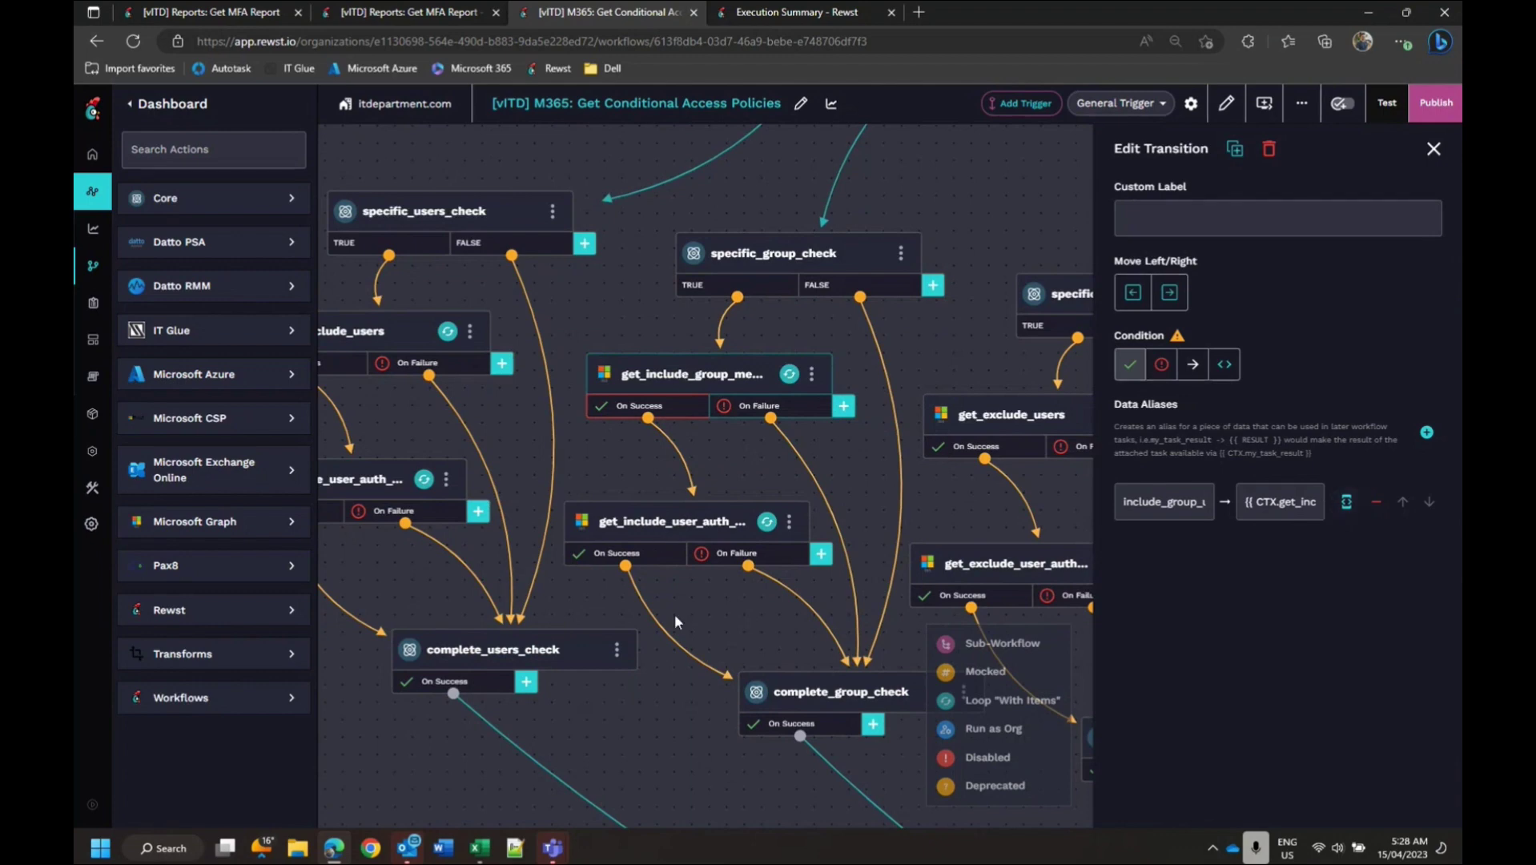
{"action": "left_click_drag", "start_coordinate": [682, 594], "coordinate": [637, 418]}
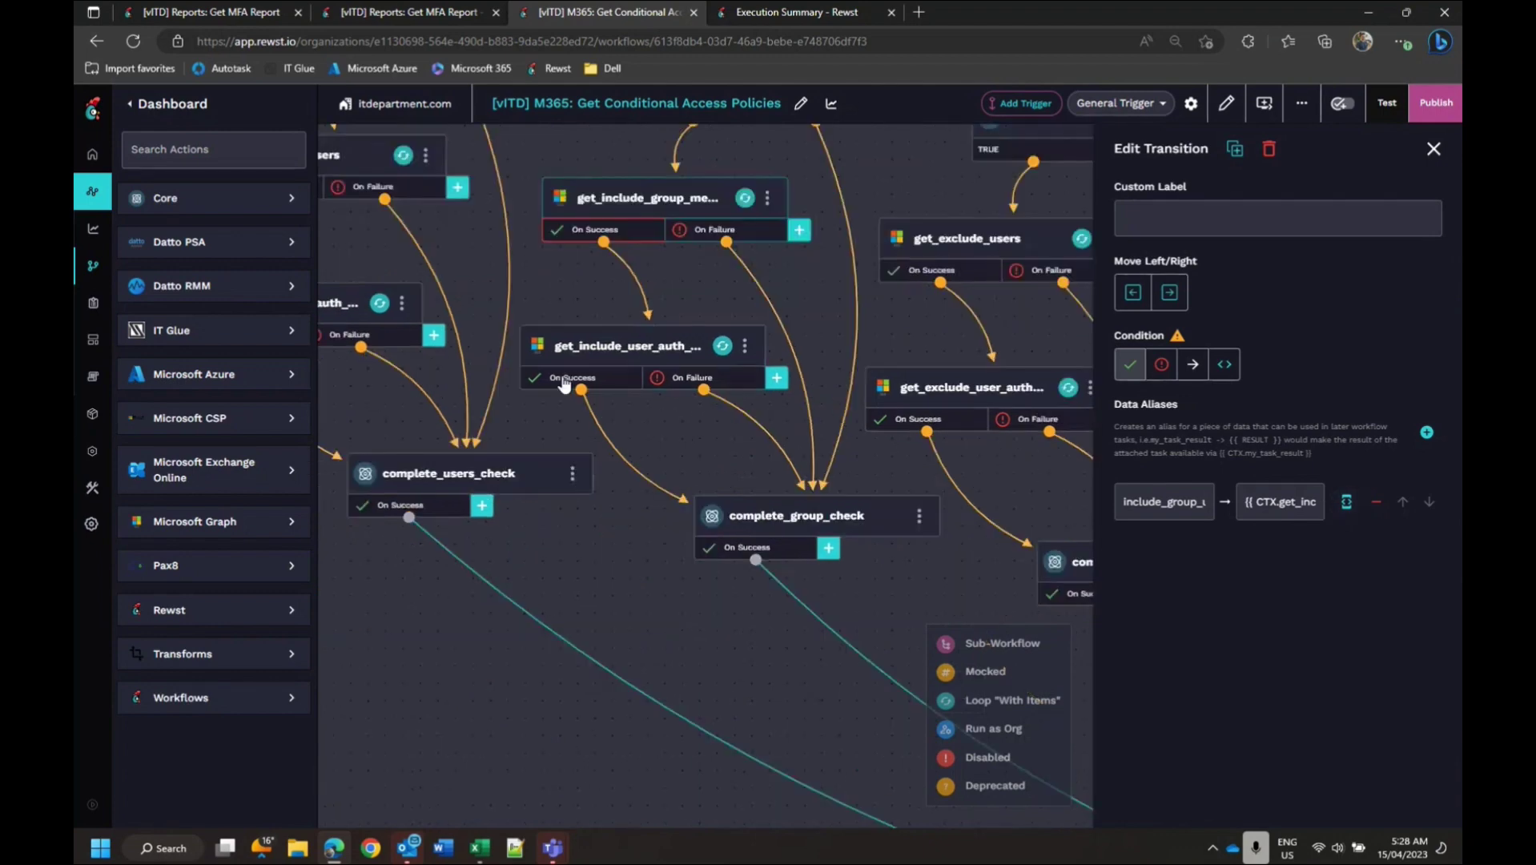
{"action": "left_click", "coordinate": [608, 388]}
{"action": "left_click", "coordinate": [1346, 503]}
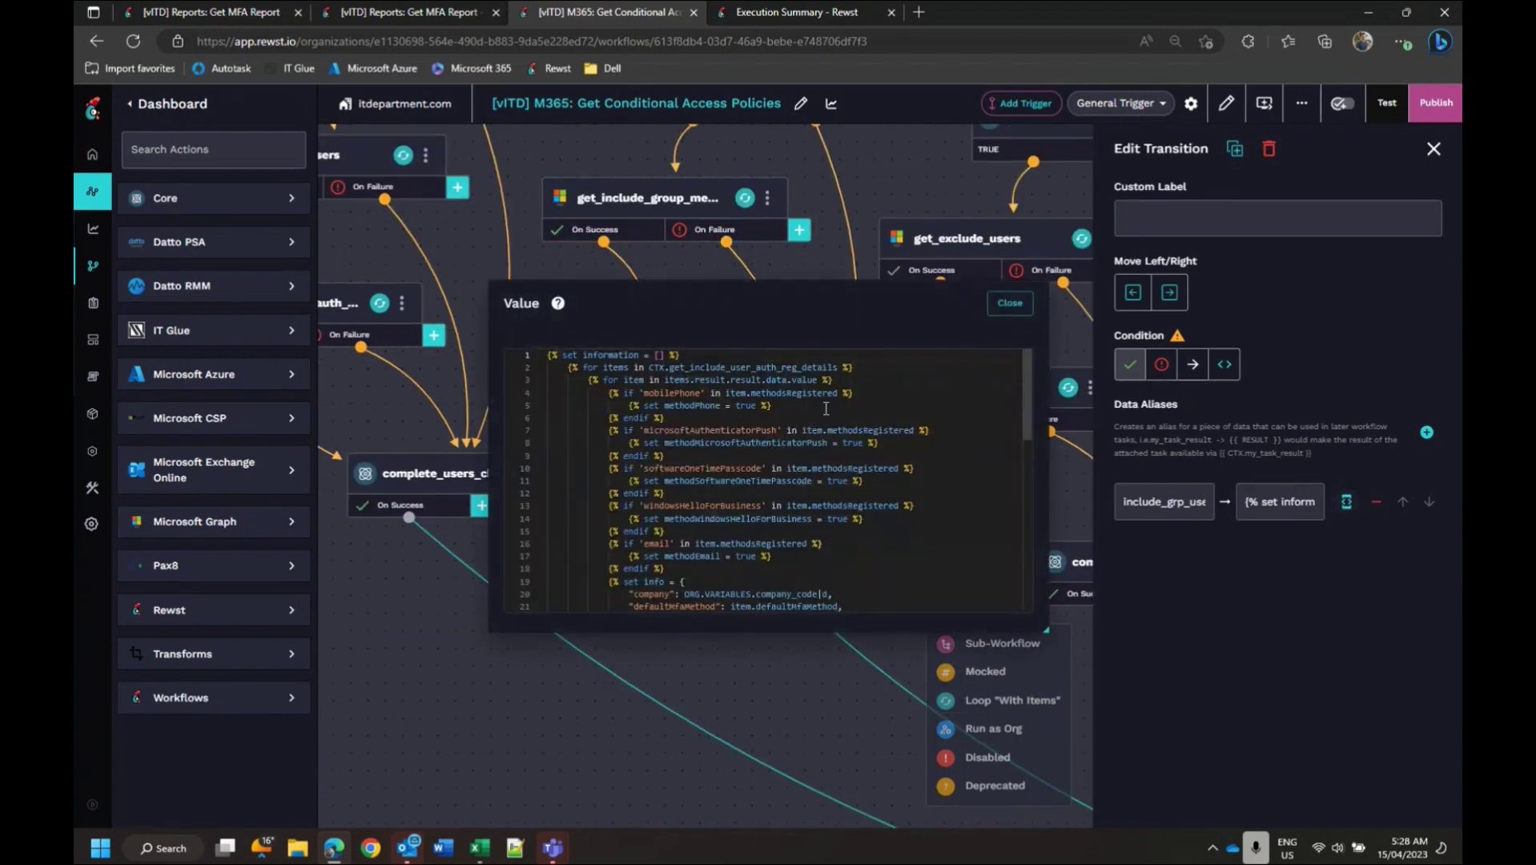
{"action": "scroll", "coordinate": [824, 433], "scroll_direction": "down", "scroll_amount": 3}
{"action": "scroll", "coordinate": [823, 432], "scroll_direction": "down", "scroll_amount": 2}
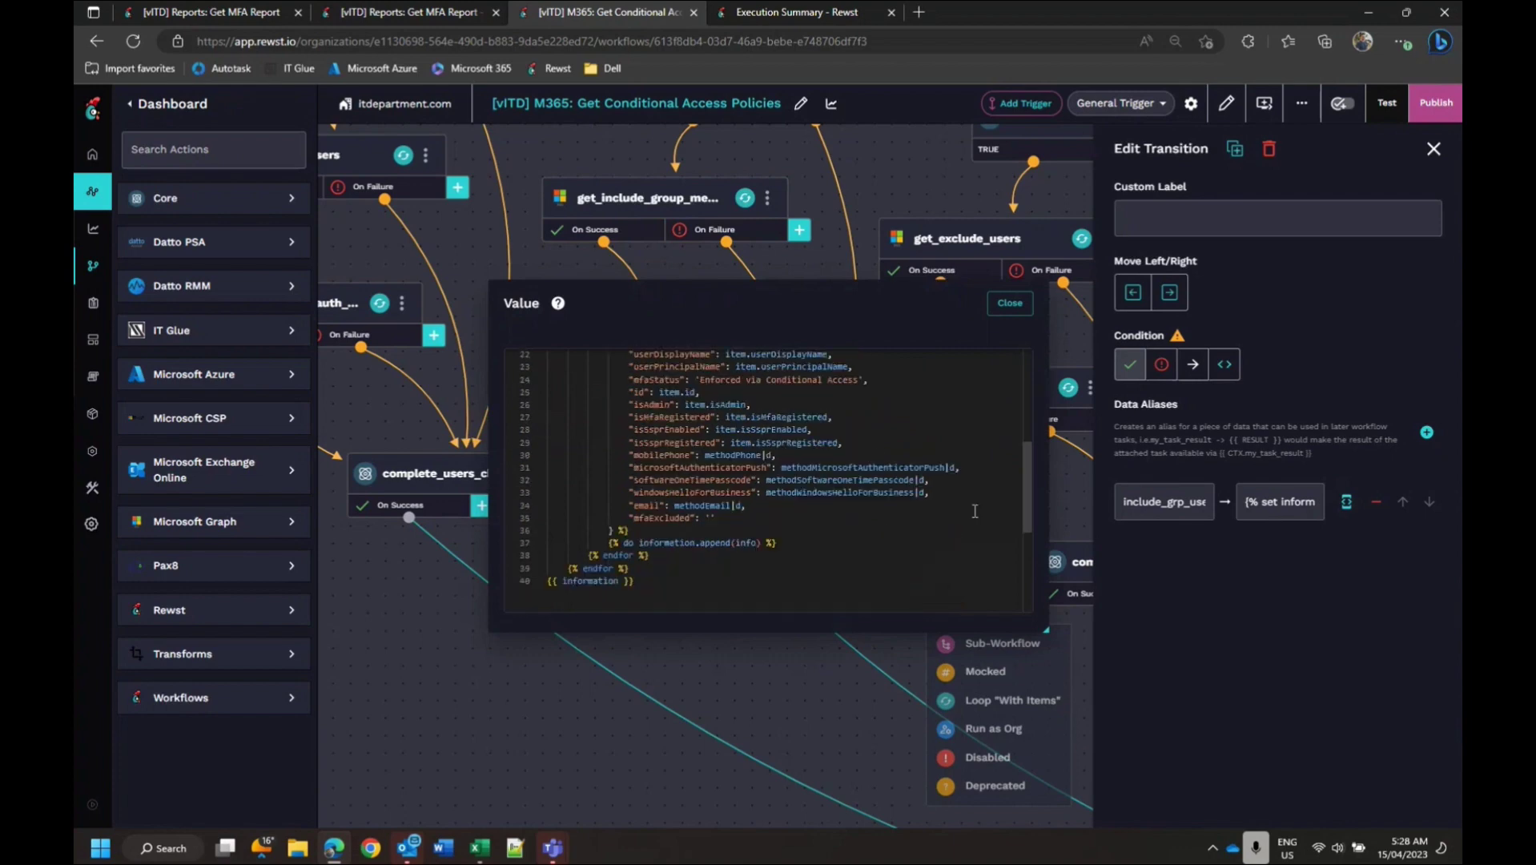
{"action": "scroll", "coordinate": [736, 542], "scroll_direction": "up", "scroll_amount": 1}
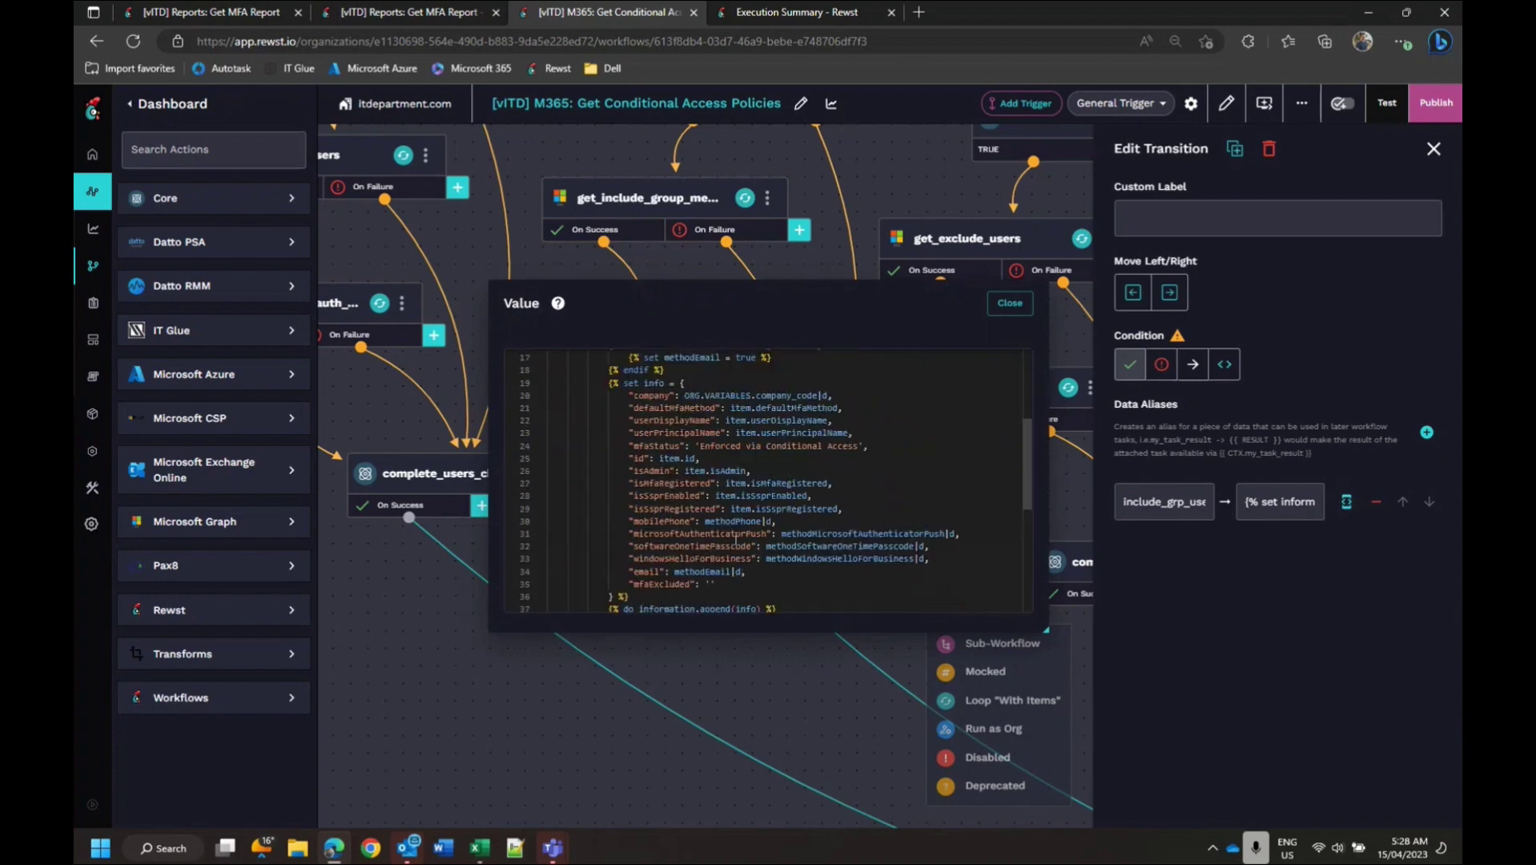
{"action": "left_click", "coordinate": [1010, 303]}
{"action": "scroll", "coordinate": [773, 367], "scroll_direction": "down", "scroll_amount": 4}
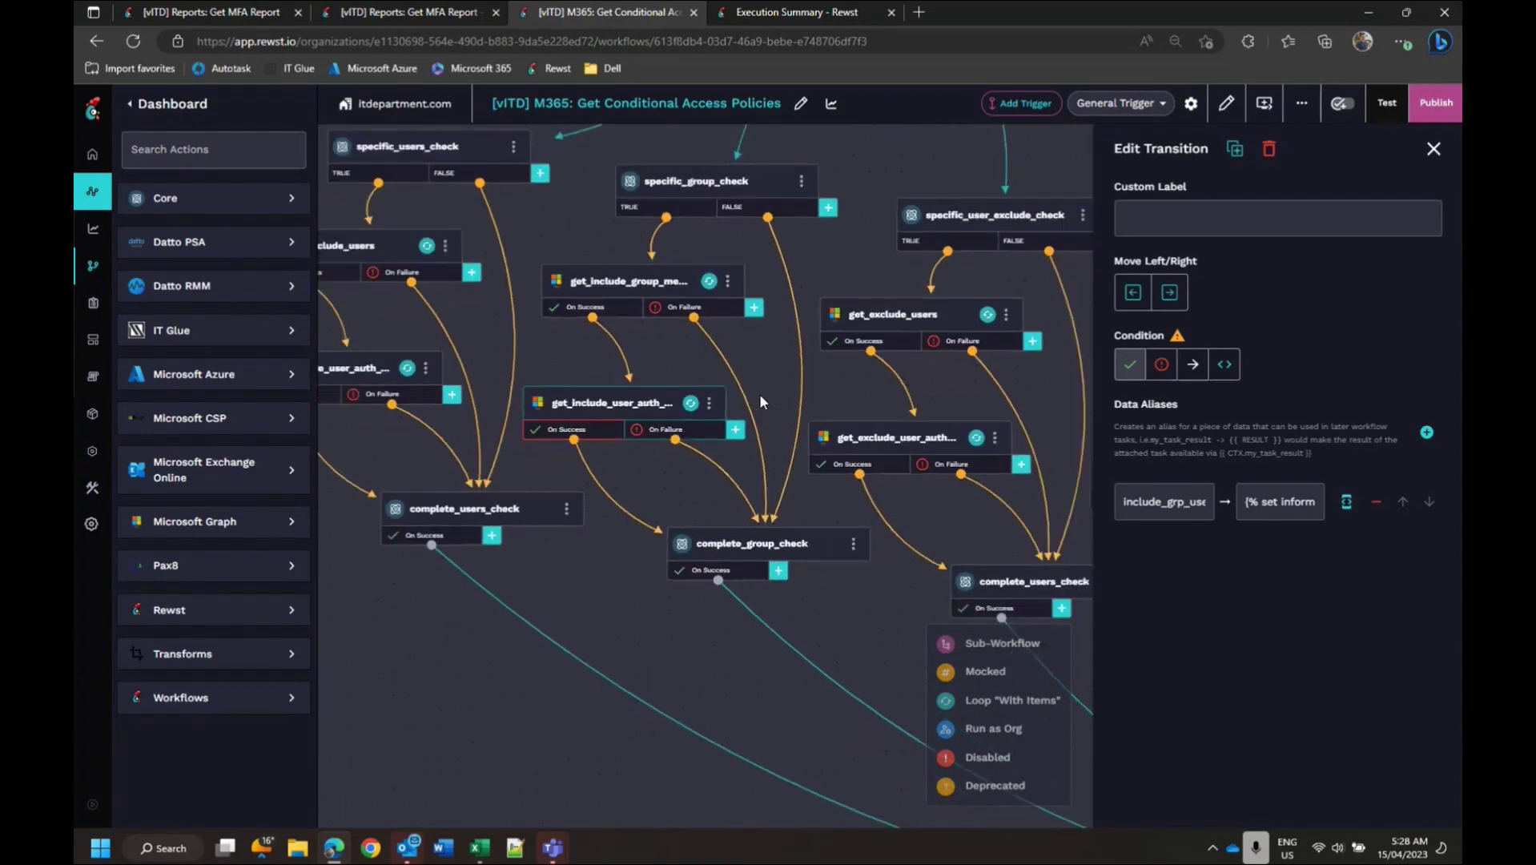
{"action": "left_click_drag", "start_coordinate": [787, 375], "coordinate": [714, 535]}
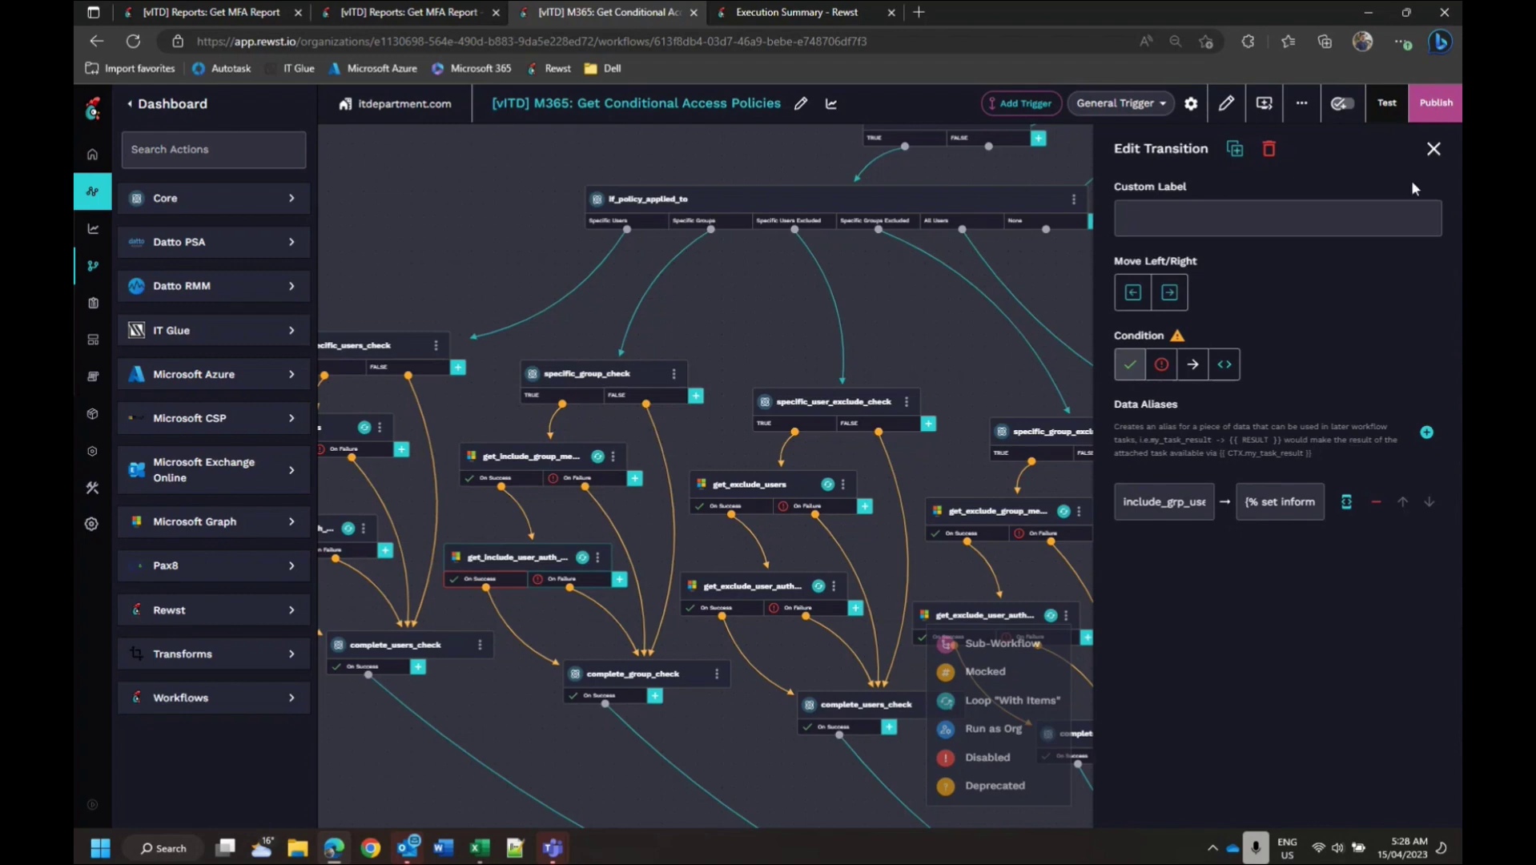
Step: Close the Edit Transition panel and pan the canvas back to the if_policy_applied_to node
{"action": "left_click", "coordinate": [1434, 148]}
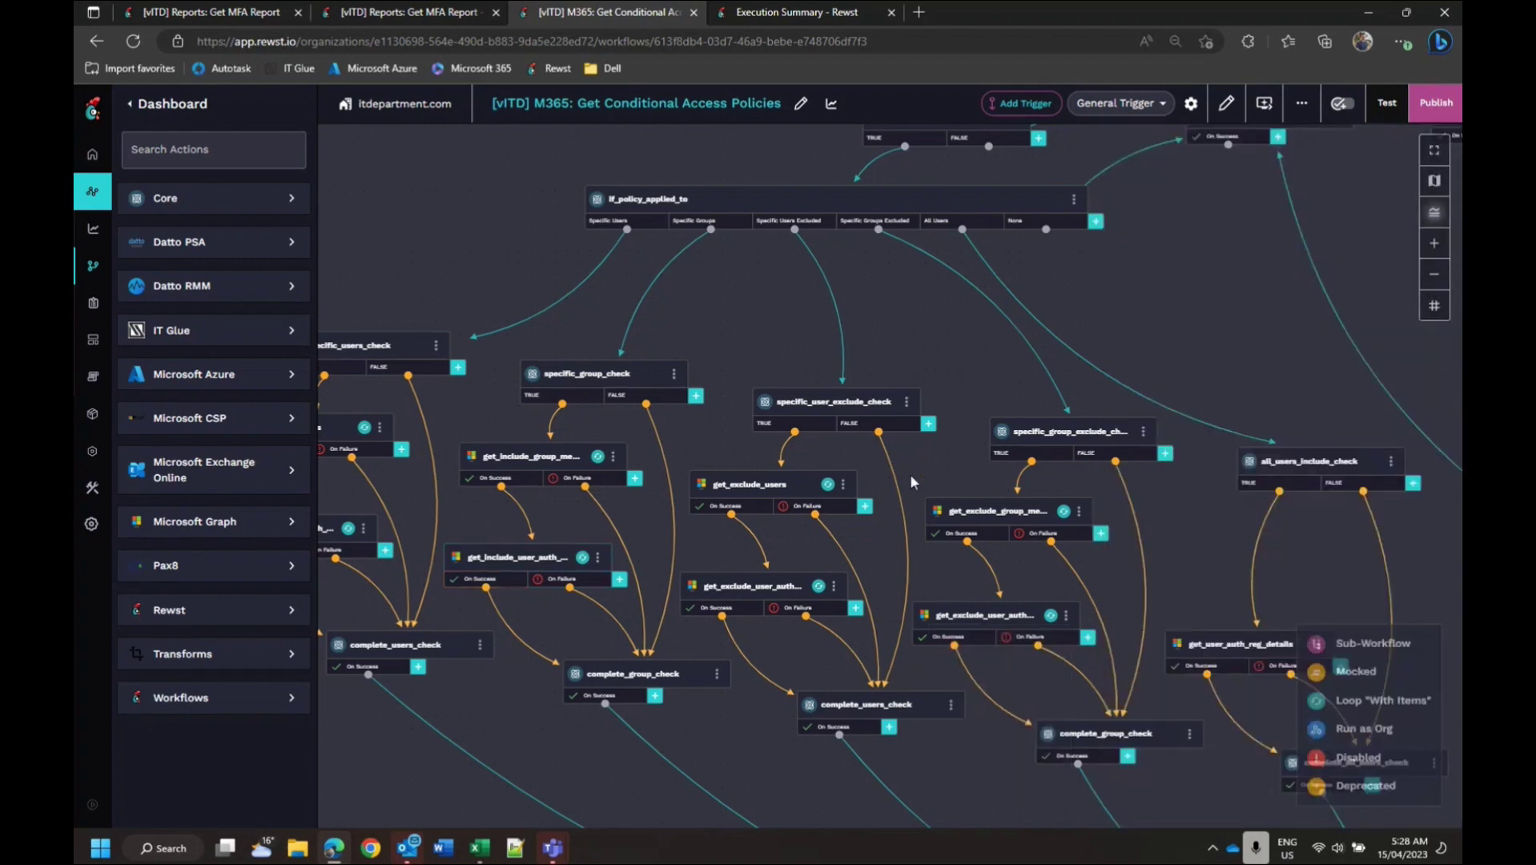
{"action": "scroll", "coordinate": [889, 503], "scroll_direction": "down", "scroll_amount": 3}
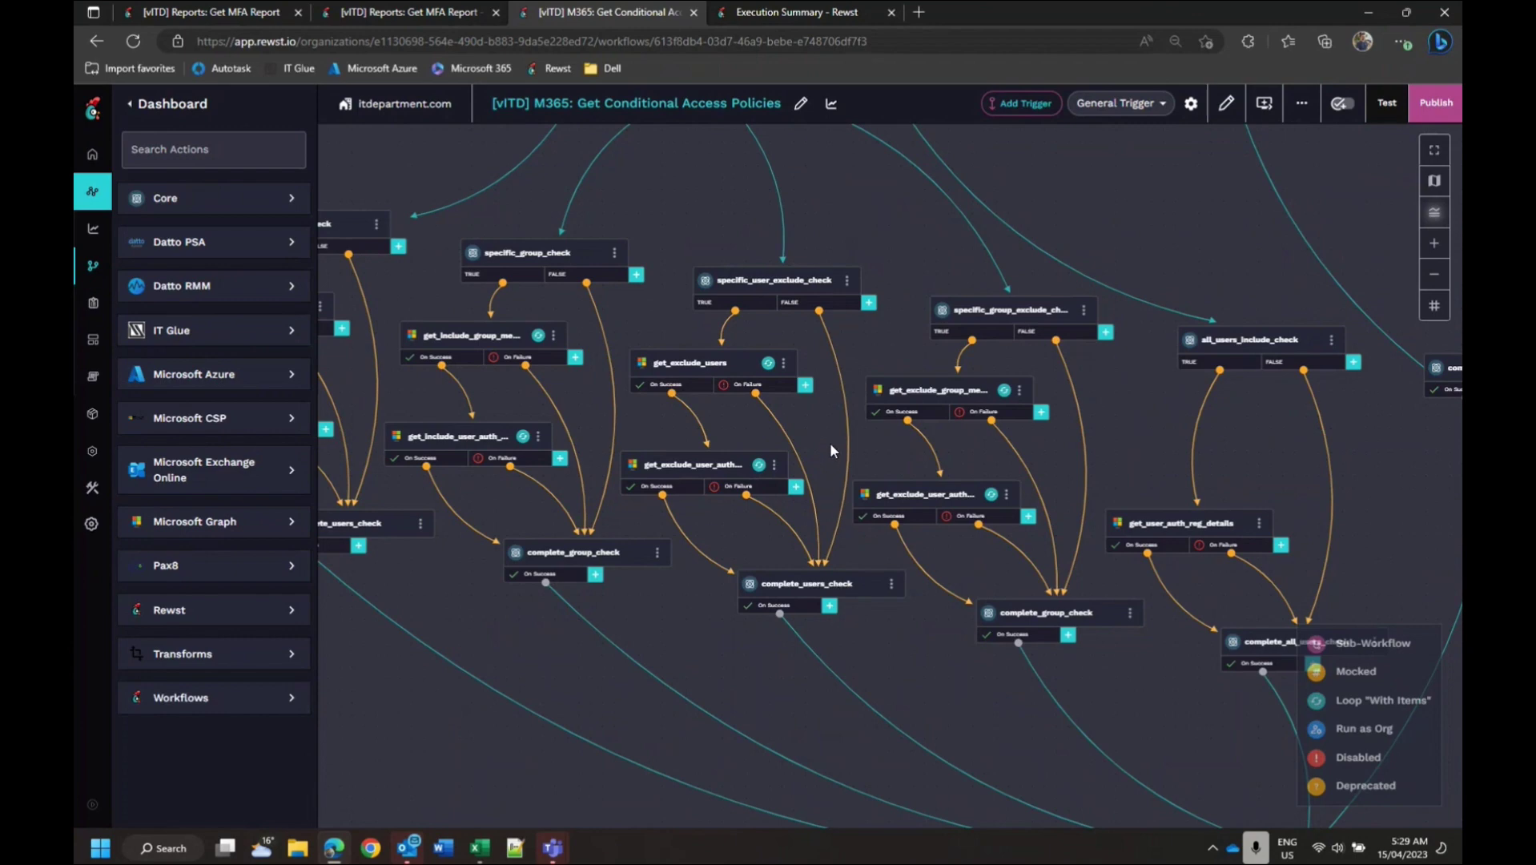
{"action": "left_click_drag", "start_coordinate": [821, 462], "coordinate": [833, 523]}
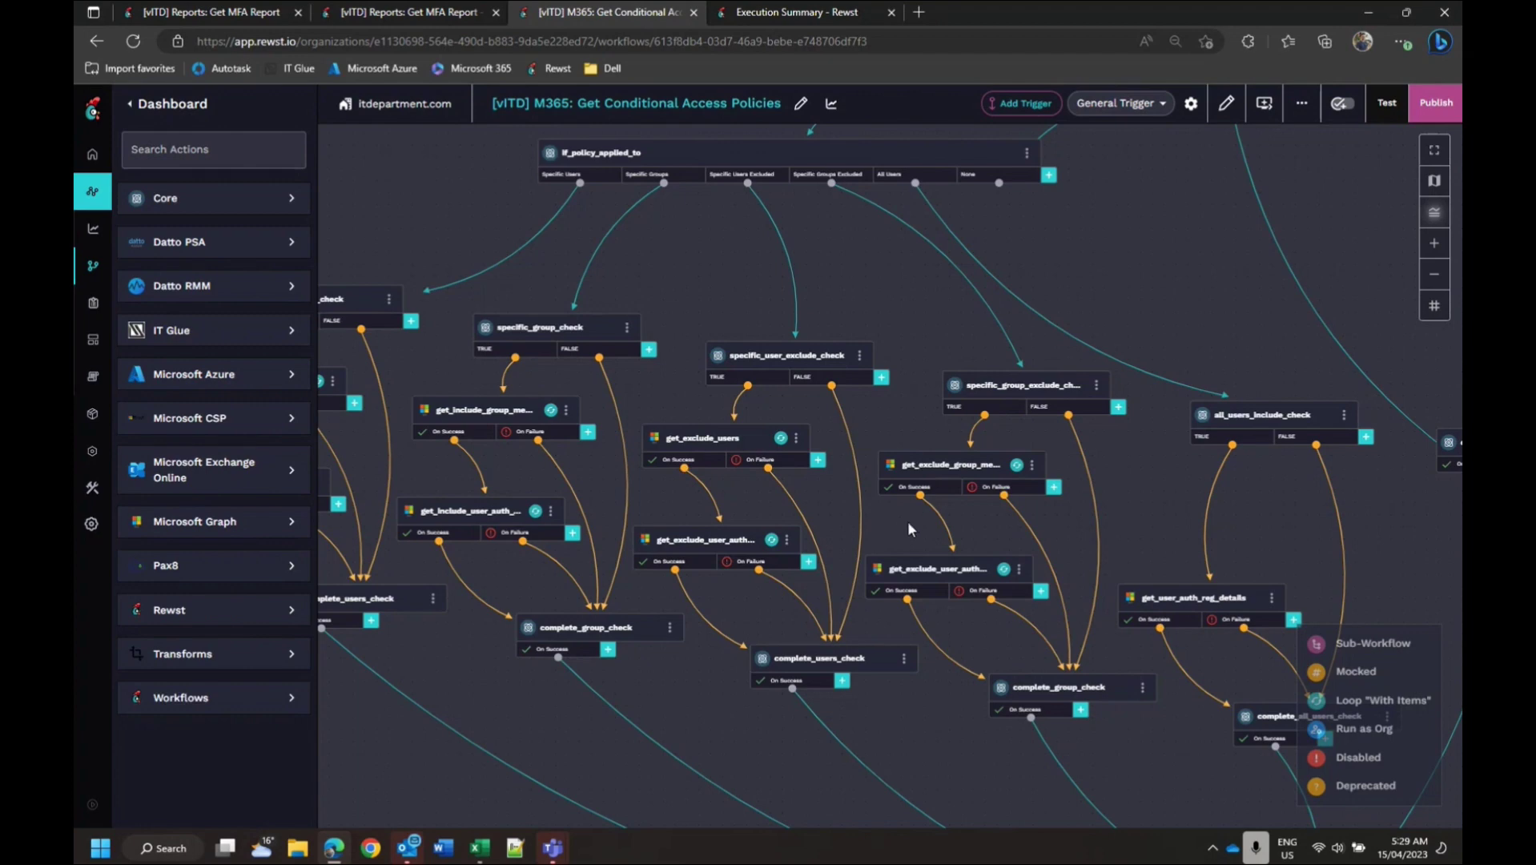
{"action": "scroll", "coordinate": [974, 513], "scroll_direction": "down", "scroll_amount": 5}
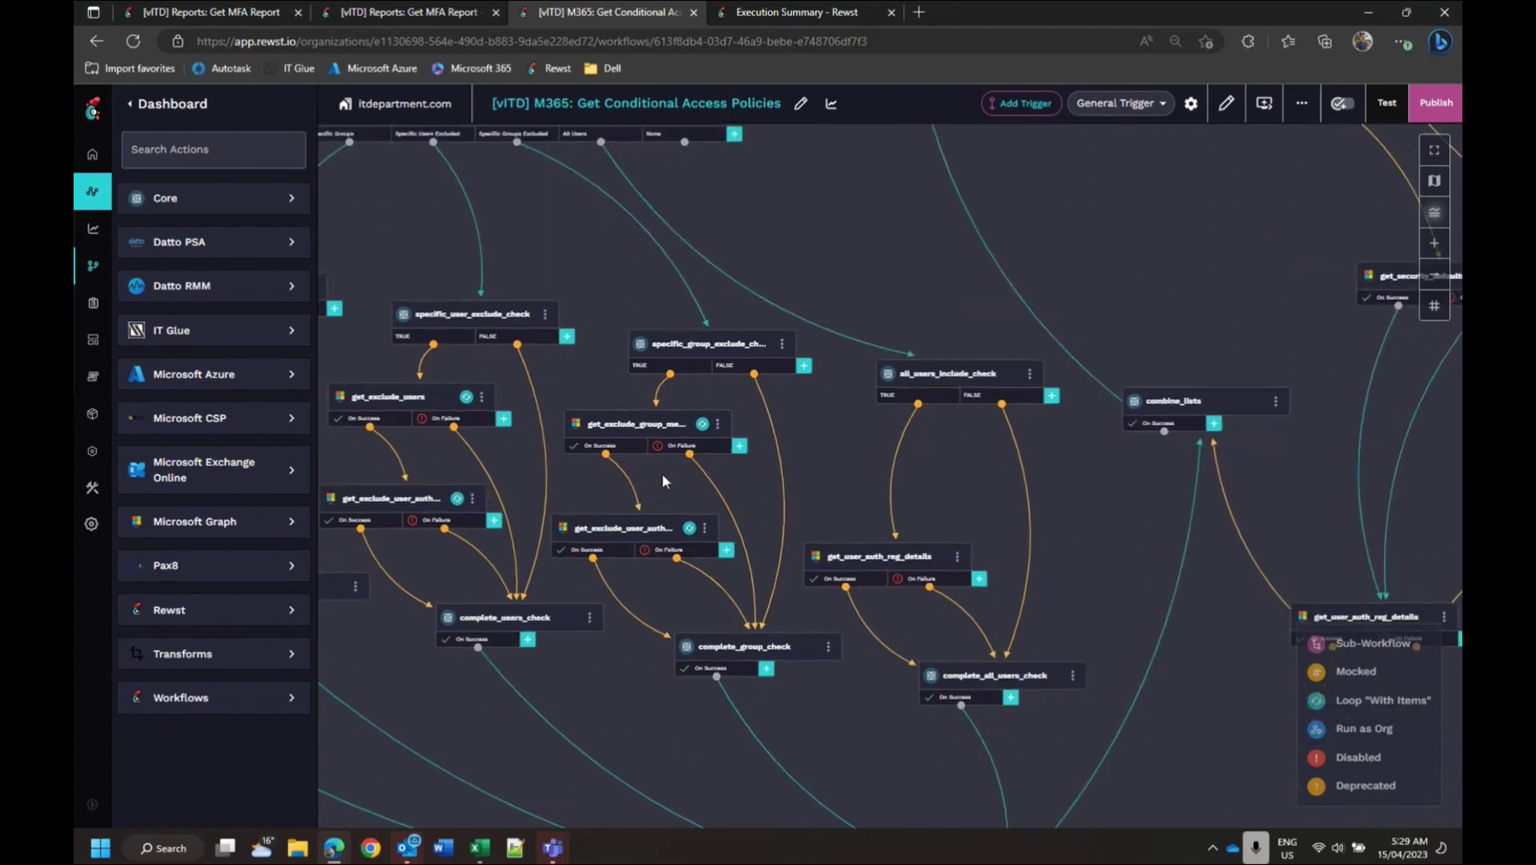
{"action": "scroll", "coordinate": [702, 574], "scroll_direction": "up", "scroll_amount": 5}
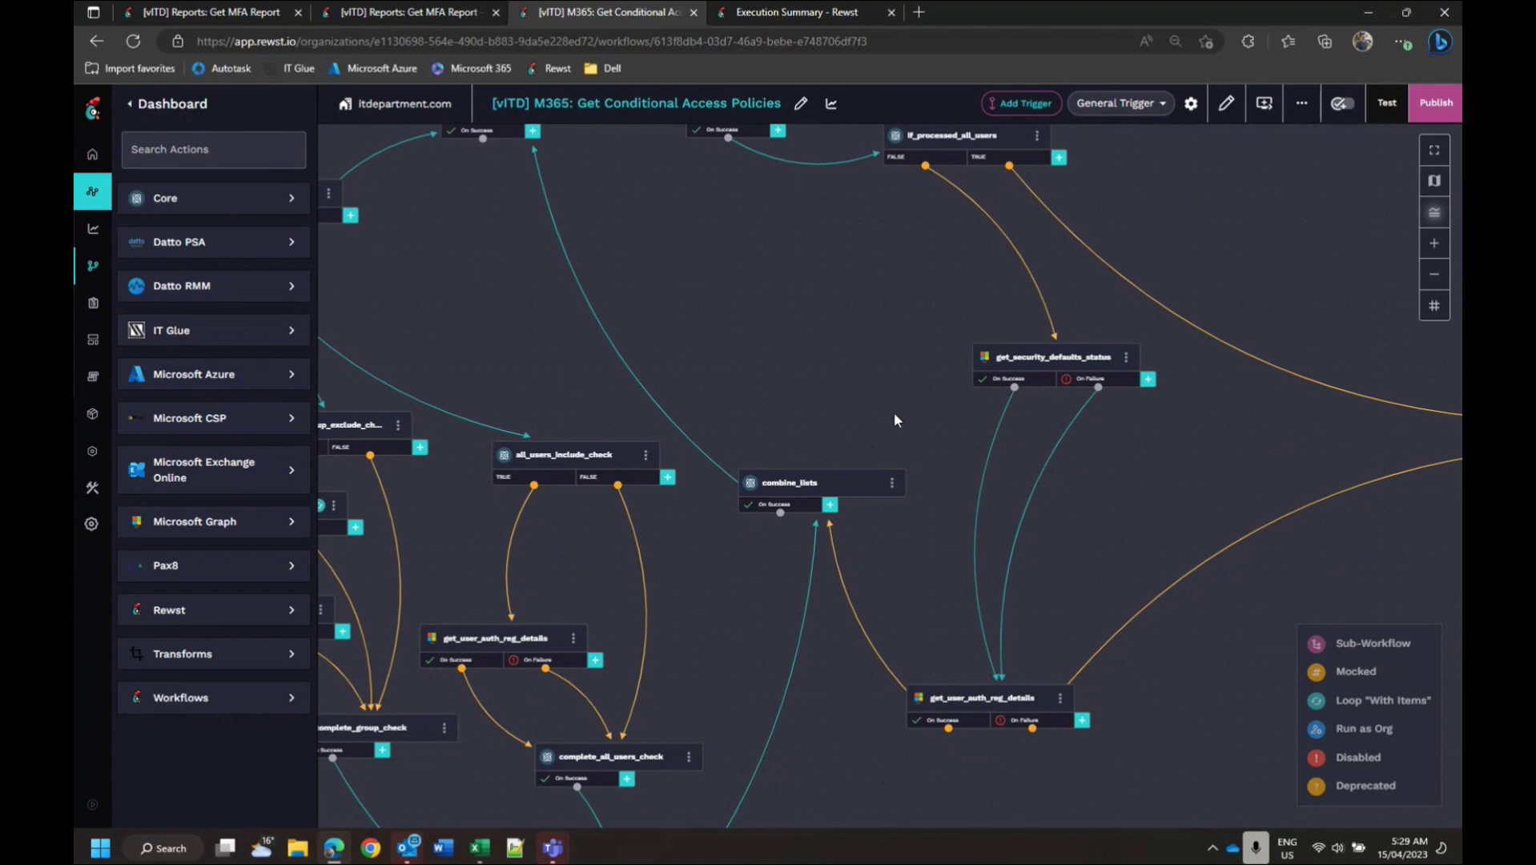
{"action": "left_click_drag", "start_coordinate": [887, 390], "coordinate": [744, 456]}
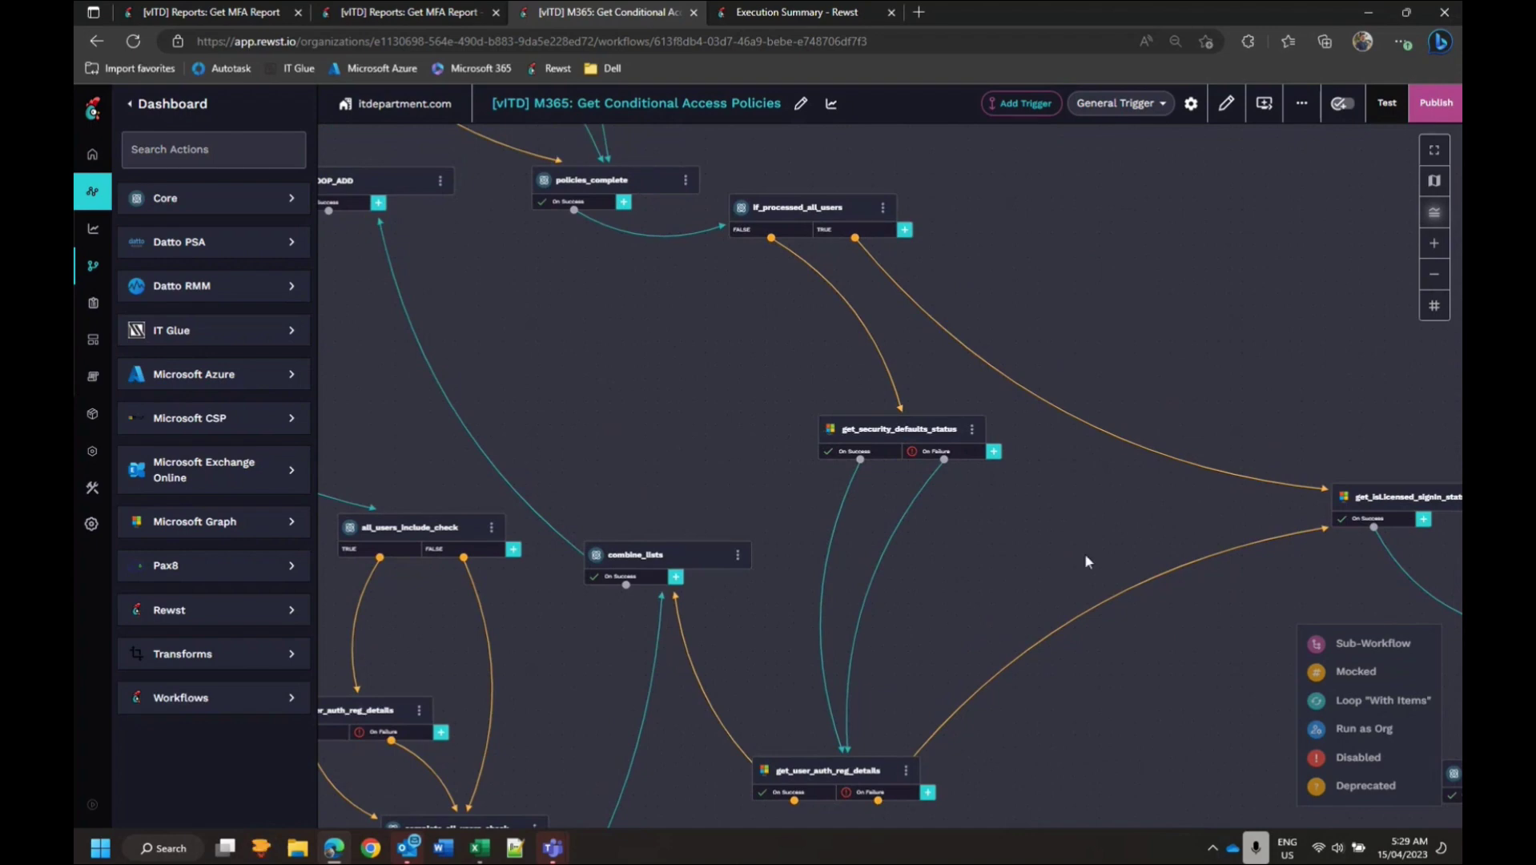
{"action": "left_click_drag", "start_coordinate": [1086, 540], "coordinate": [881, 342]}
{"action": "left_click_drag", "start_coordinate": [1015, 411], "coordinate": [989, 518]}
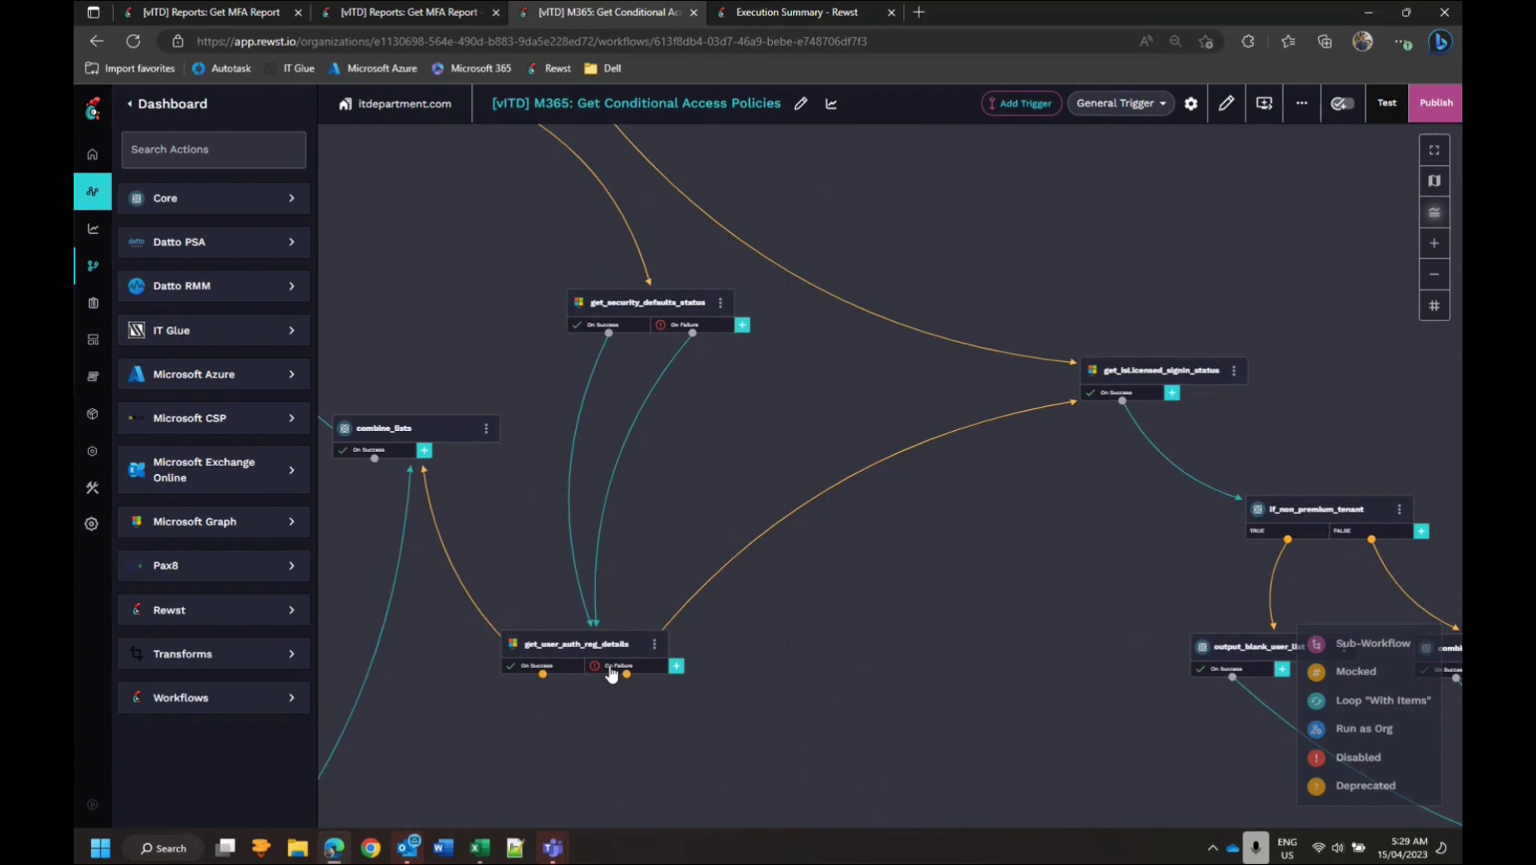
{"action": "scroll", "coordinate": [636, 429], "scroll_direction": "up", "scroll_amount": 5}
{"action": "scroll", "coordinate": [637, 429], "scroll_direction": "left", "scroll_amount": 4}
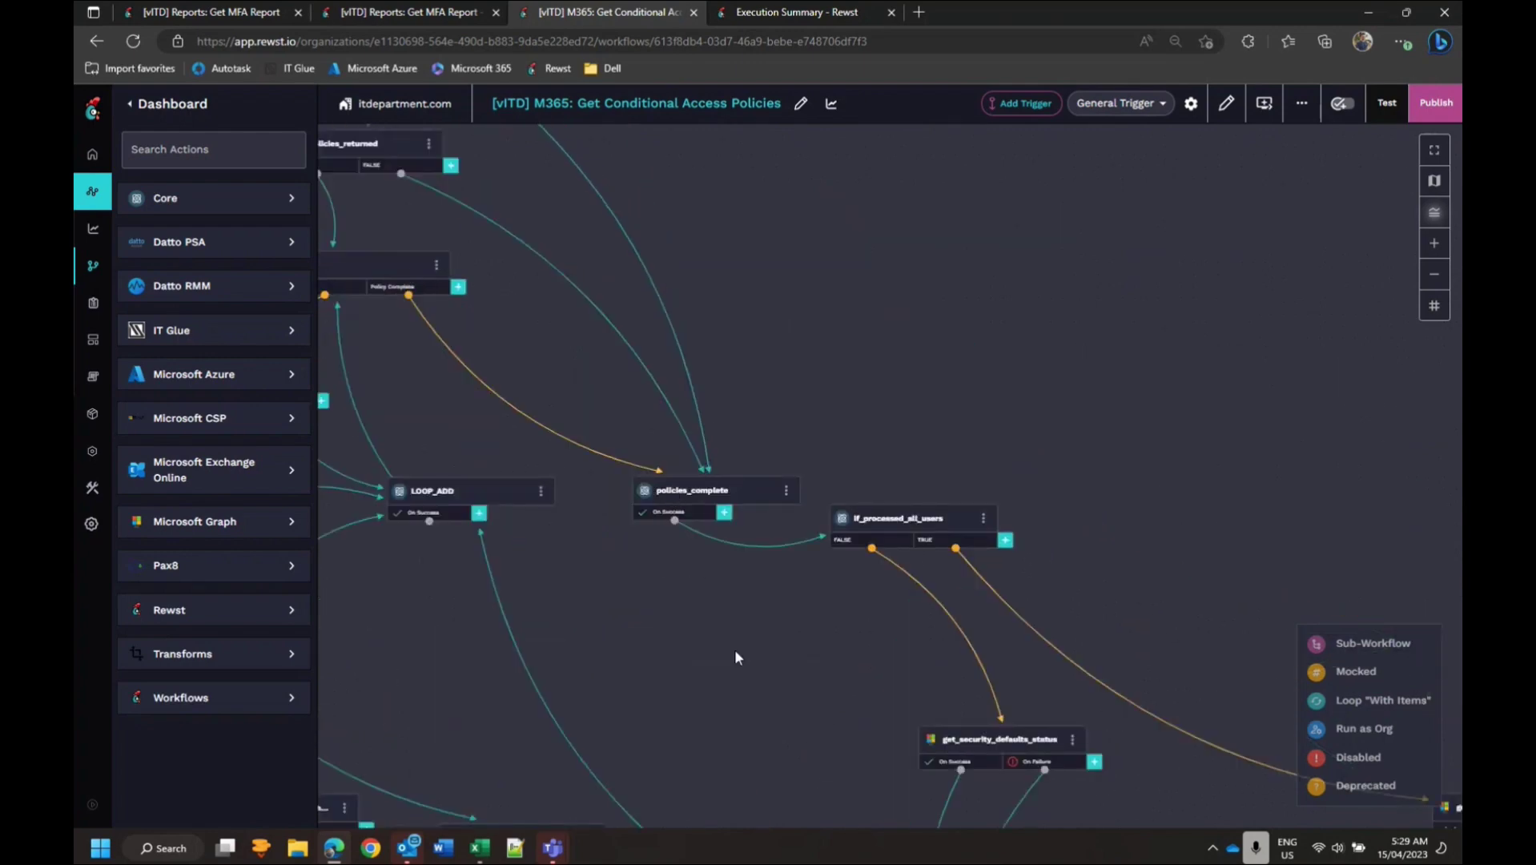
{"action": "scroll", "coordinate": [734, 650], "scroll_direction": "down", "scroll_amount": 2}
{"action": "scroll", "coordinate": [735, 649], "scroll_direction": "right", "scroll_amount": 2}
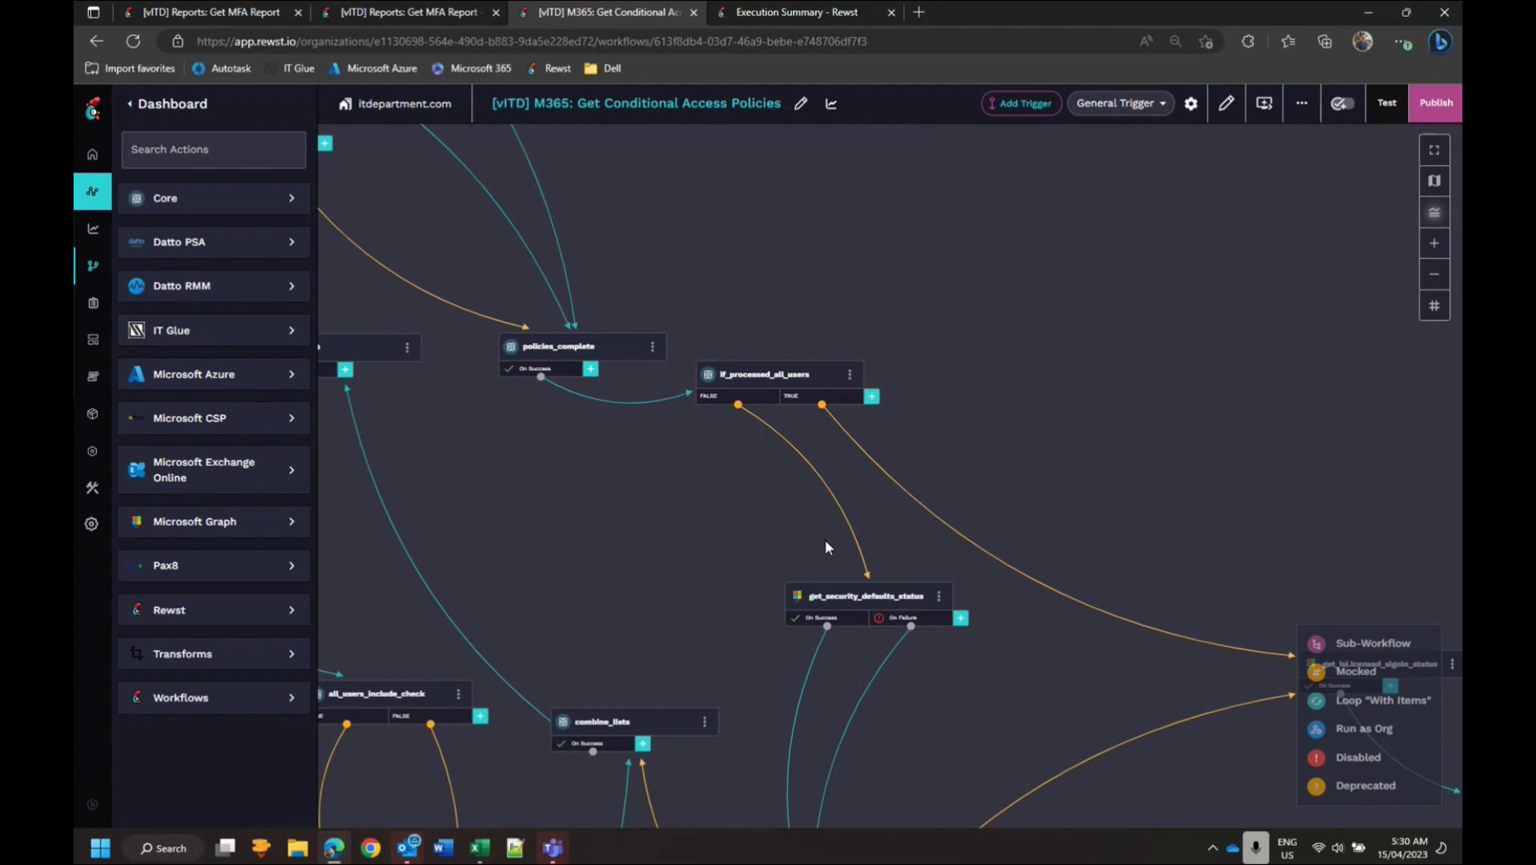
{"action": "left_click_drag", "start_coordinate": [824, 539], "coordinate": [710, 258]}
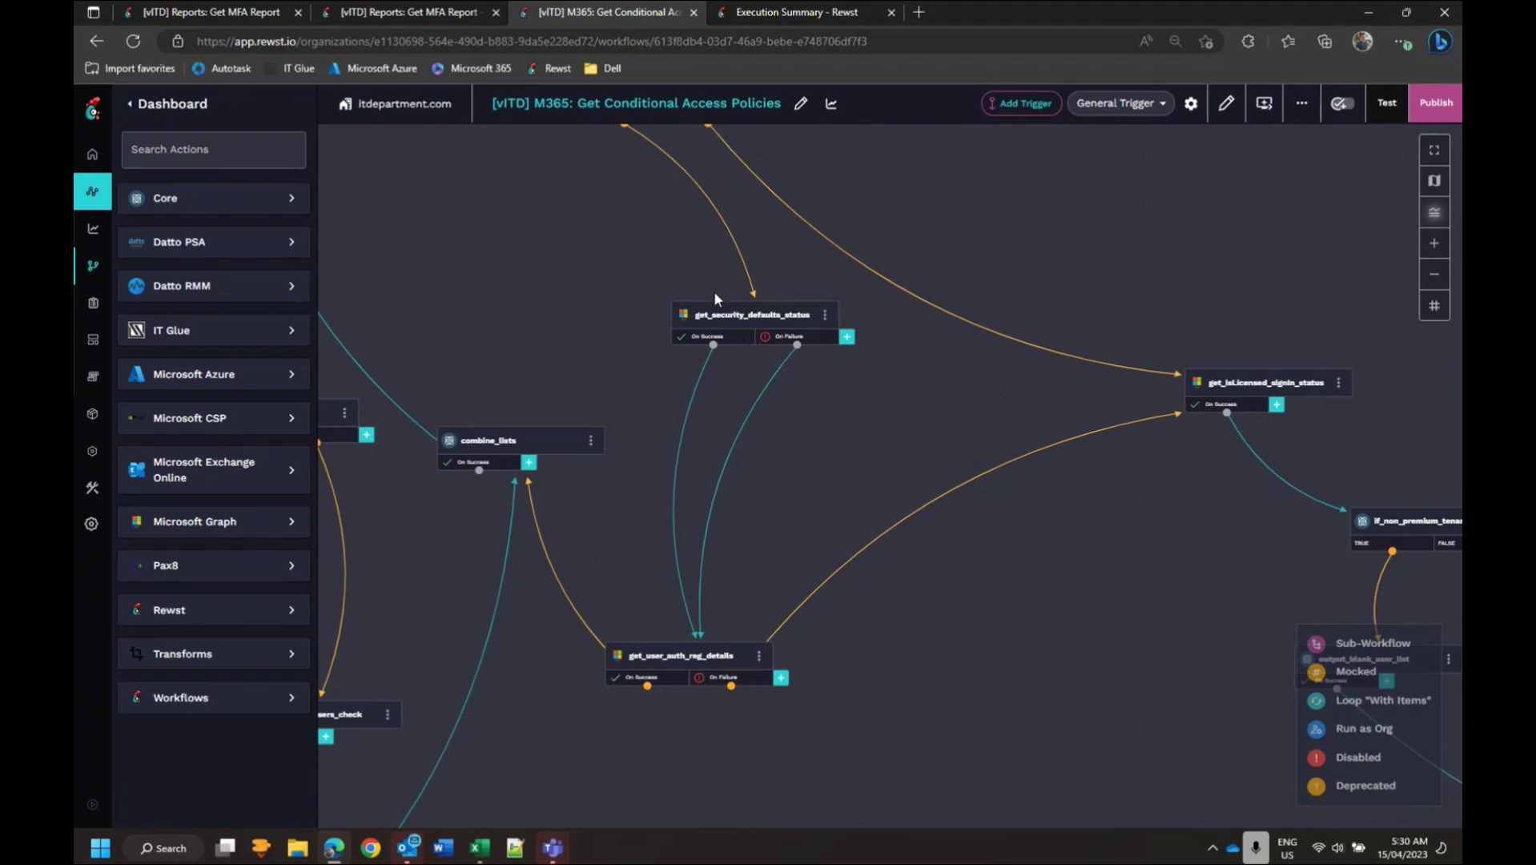
{"action": "left_click_drag", "start_coordinate": [765, 587], "coordinate": [914, 528]}
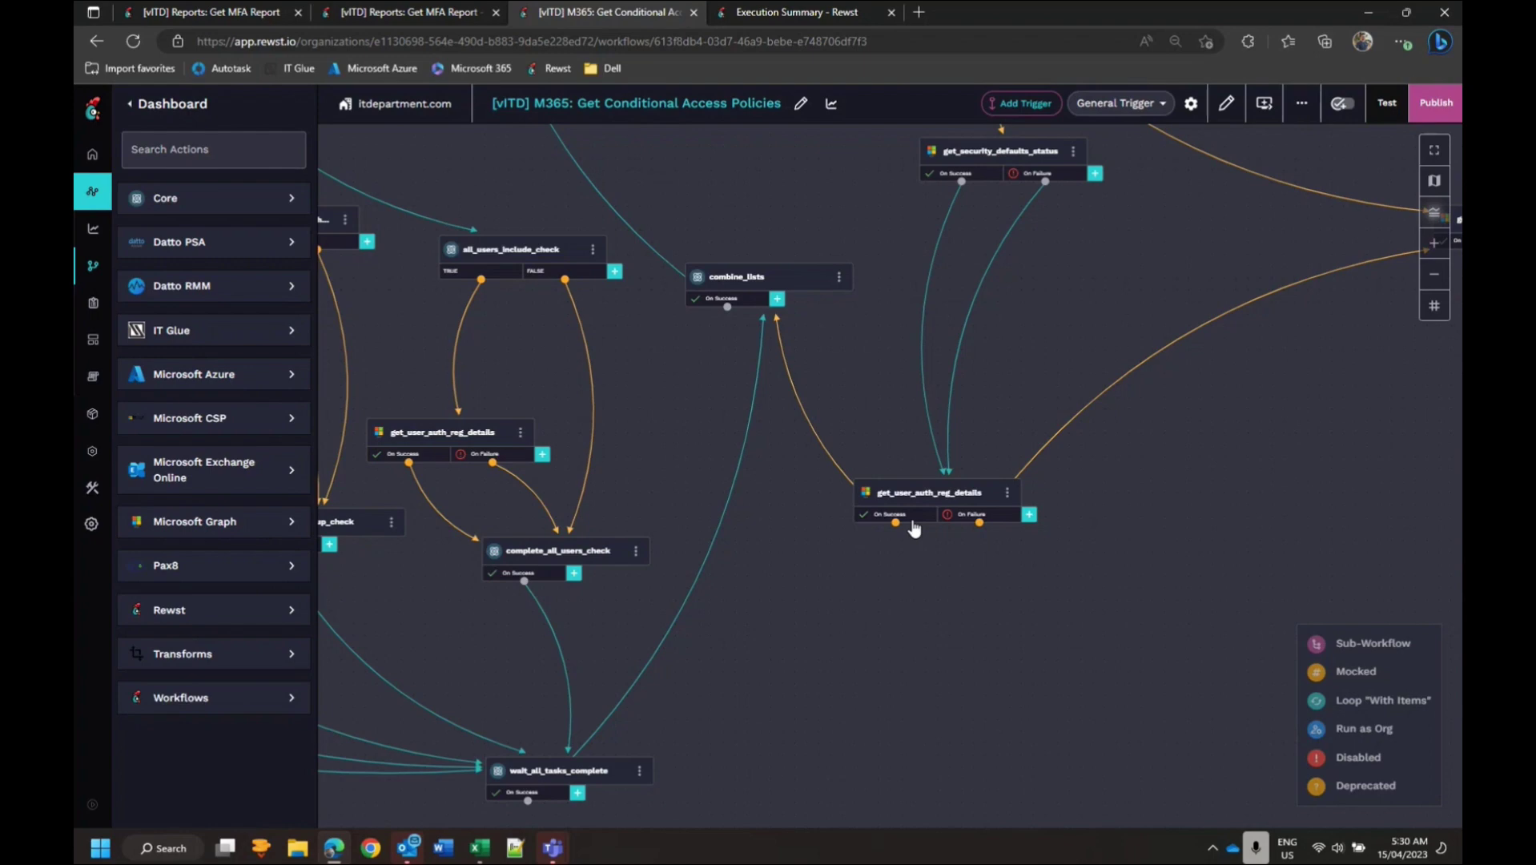
{"action": "left_click_drag", "start_coordinate": [1250, 427], "coordinate": [705, 337]}
{"action": "left_click_drag", "start_coordinate": [932, 497], "coordinate": [790, 501]}
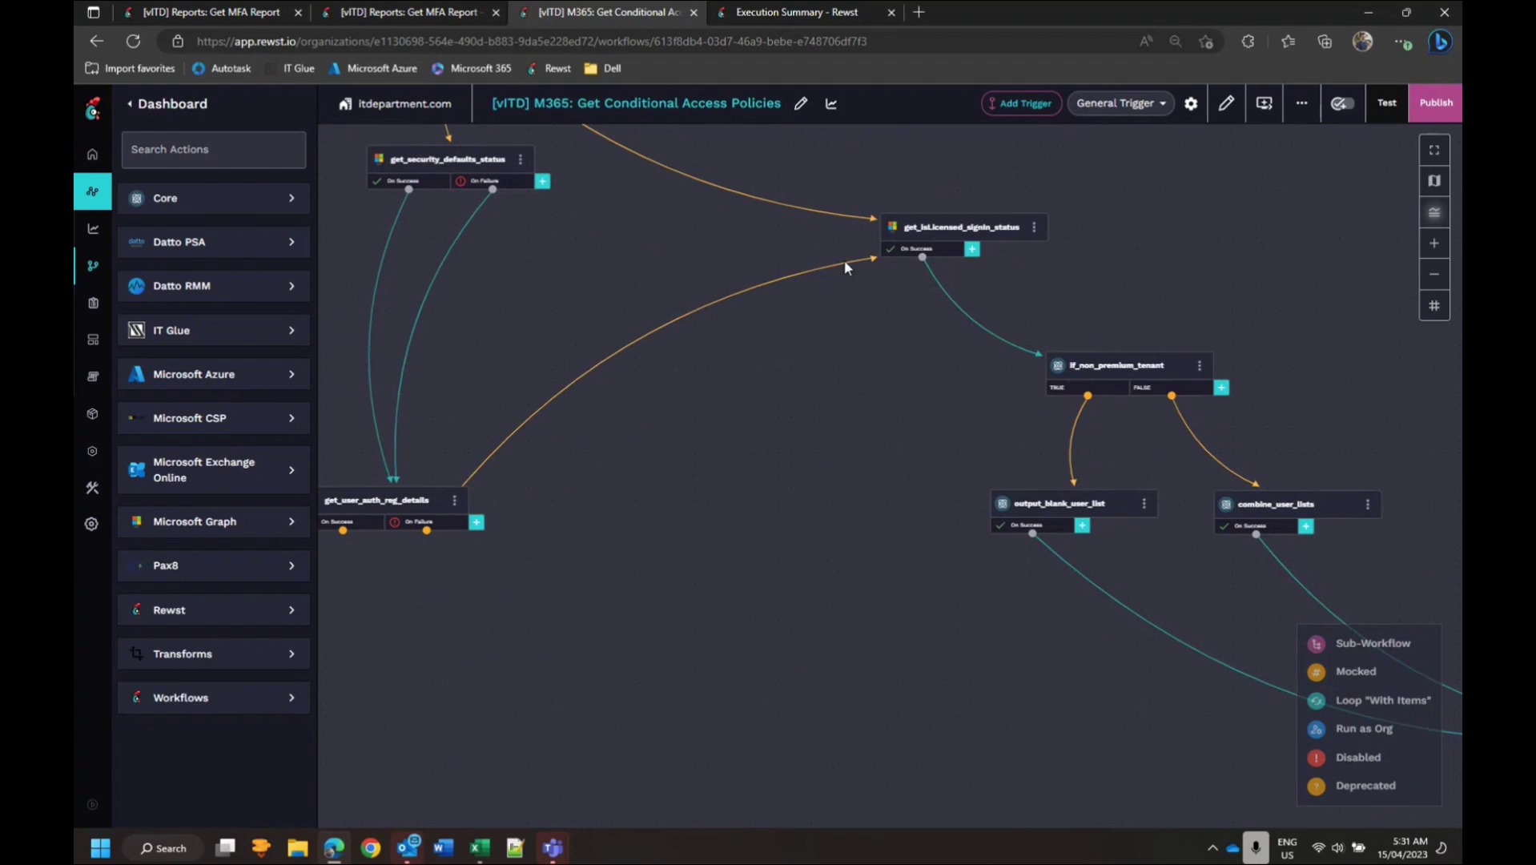
{"action": "left_click_drag", "start_coordinate": [889, 412], "coordinate": [708, 519]}
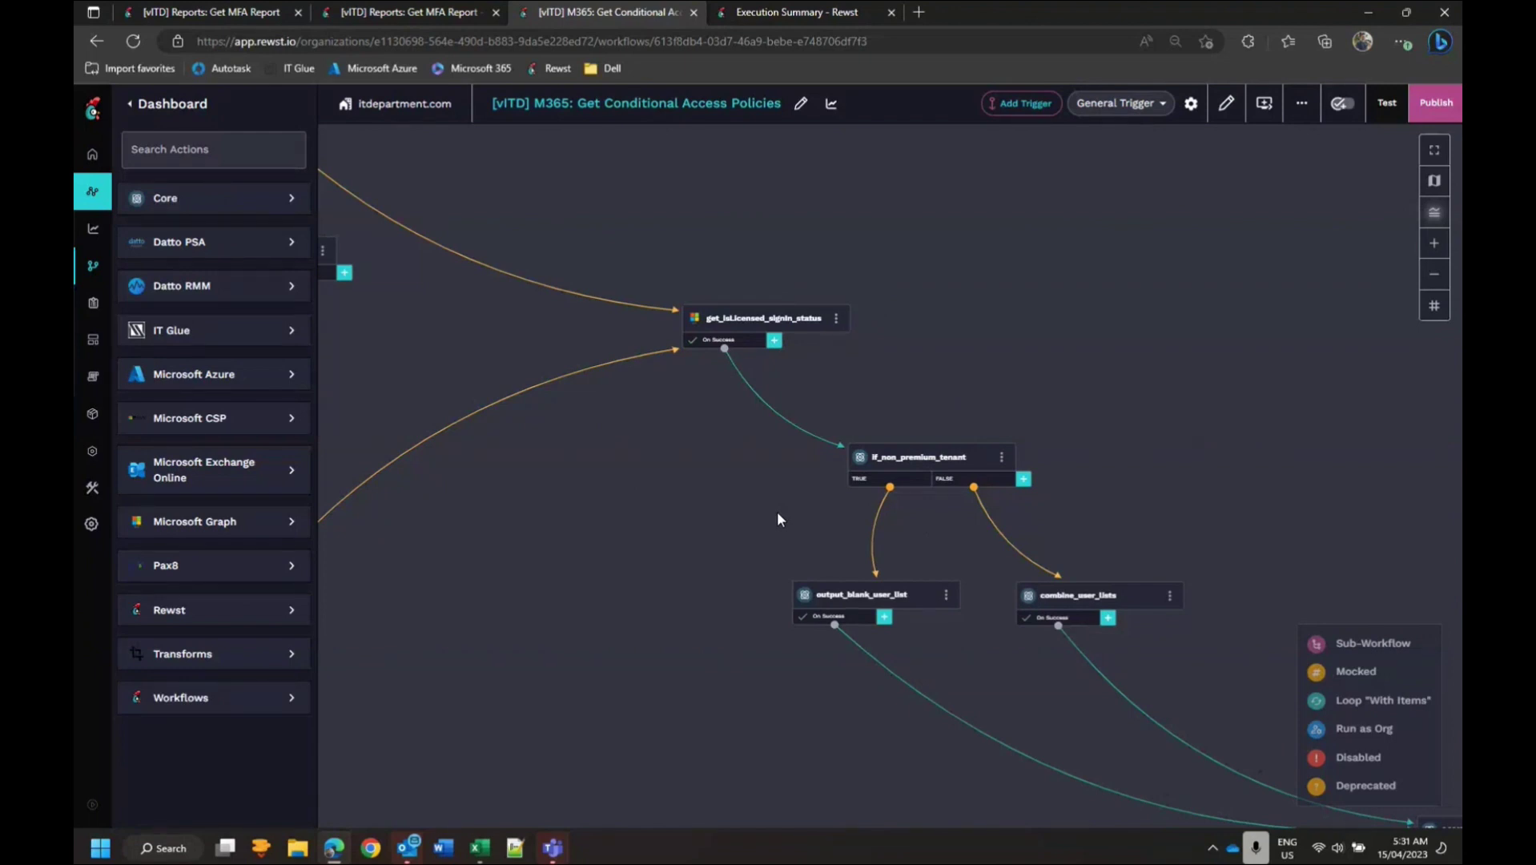
{"action": "scroll", "coordinate": [647, 396], "scroll_direction": "down", "scroll_amount": 3}
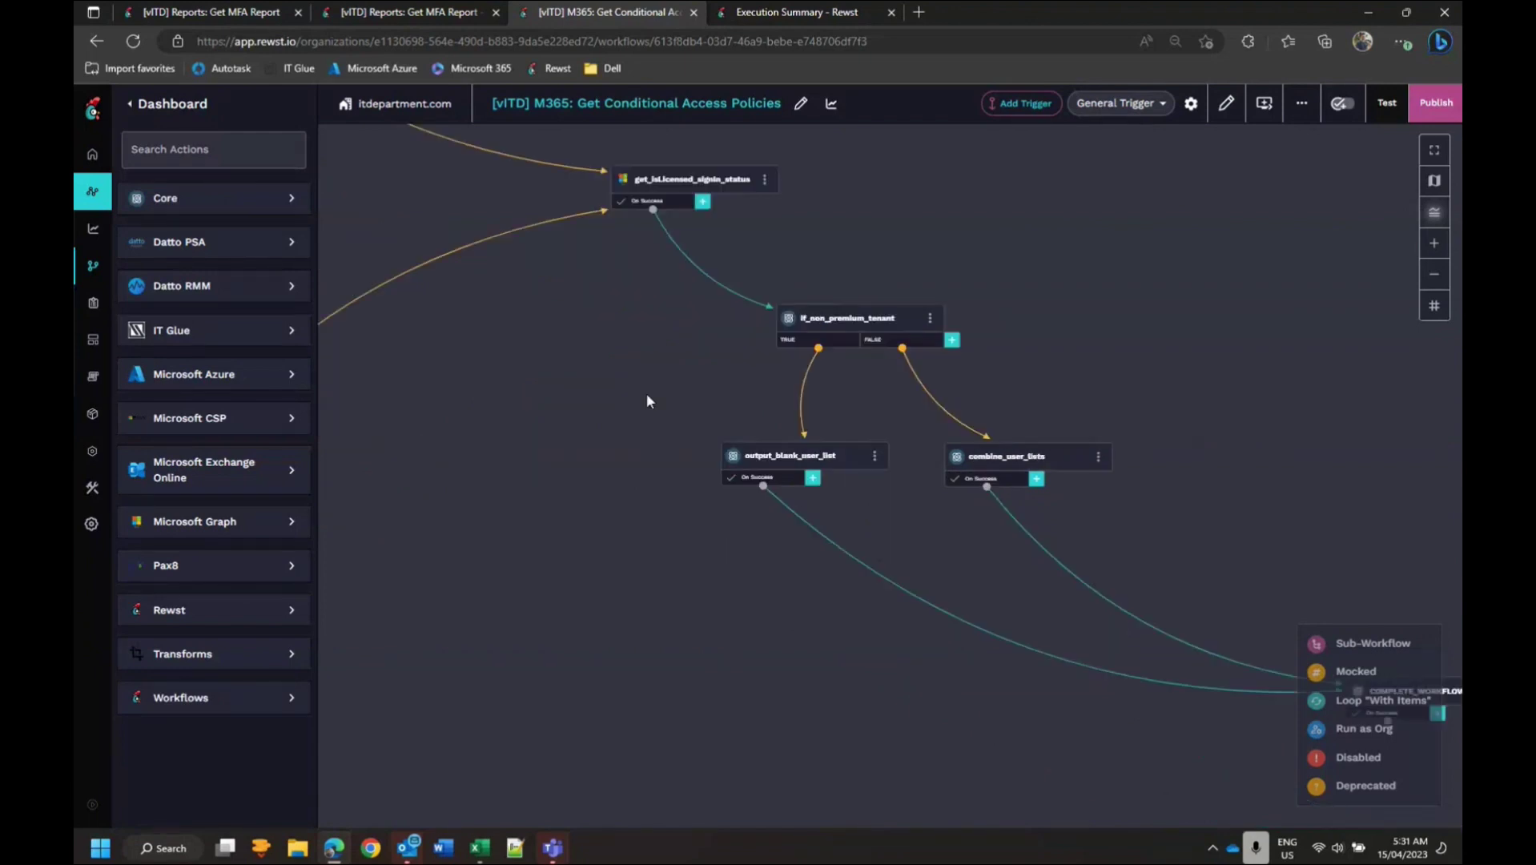
{"action": "scroll", "coordinate": [623, 384], "scroll_direction": "down", "scroll_amount": 2}
{"action": "left_click_drag", "start_coordinate": [623, 383], "coordinate": [871, 560]}
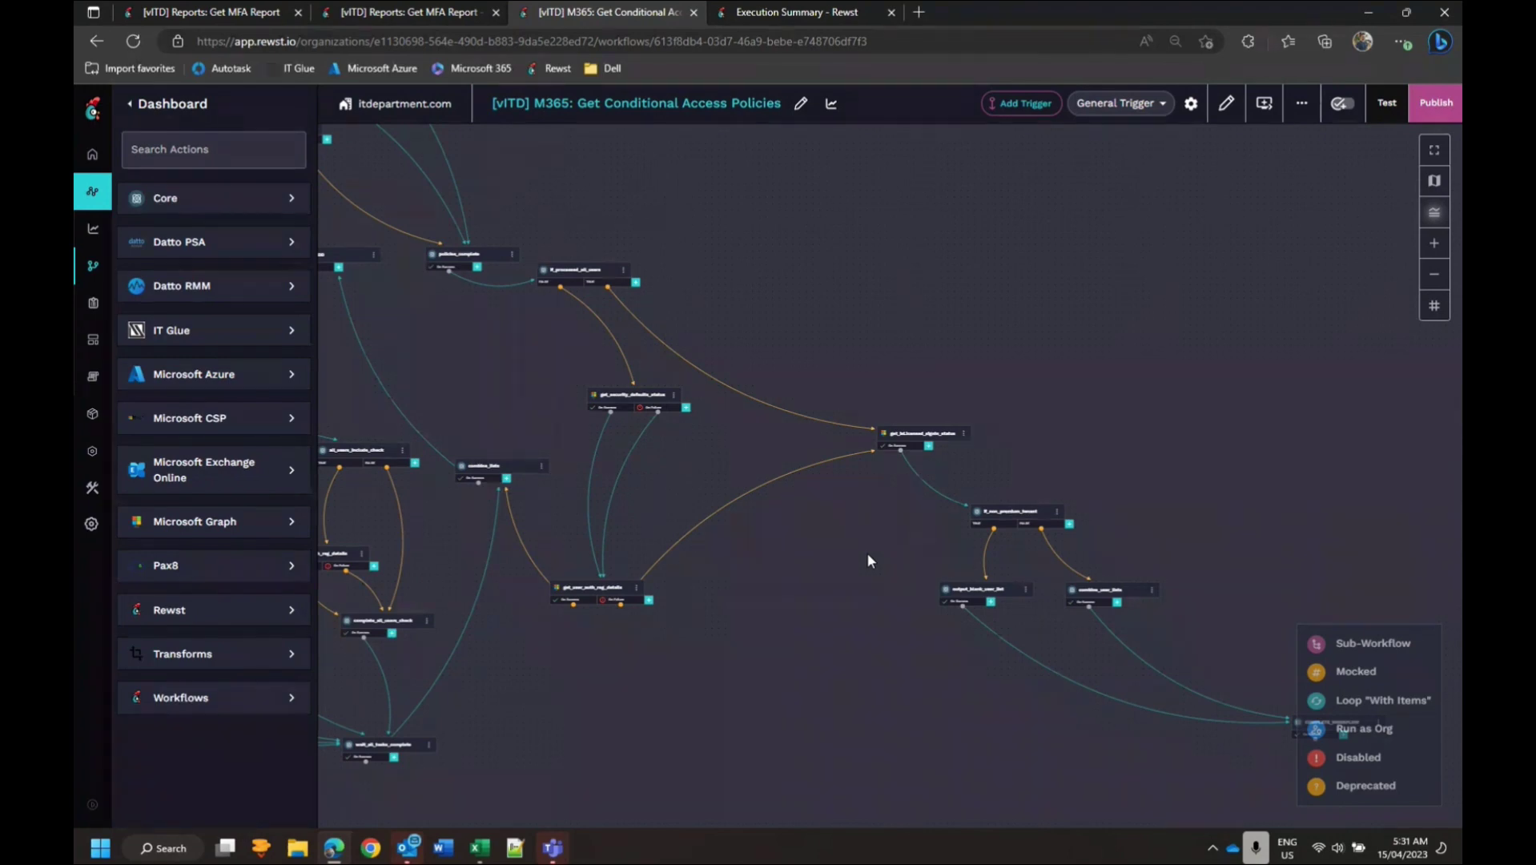
Step: Zoom out until the whole workflow, from policy checks through security-defaults and licensing steps, fits the view
{"action": "scroll", "coordinate": [867, 560], "scroll_direction": "down", "scroll_amount": 5}
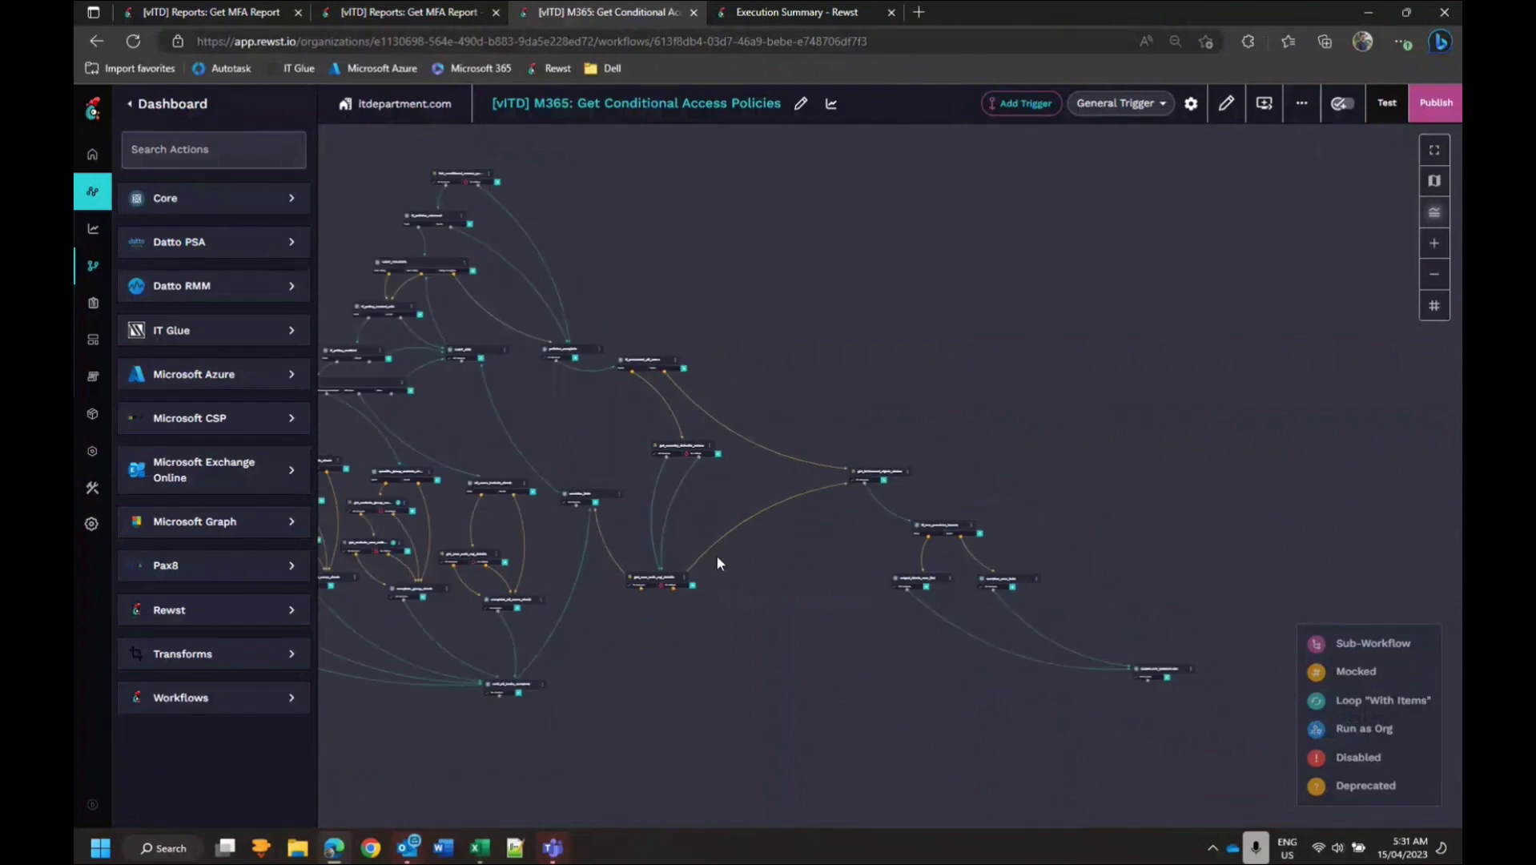
{"action": "left_click_drag", "start_coordinate": [1001, 644], "coordinate": [998, 641]}
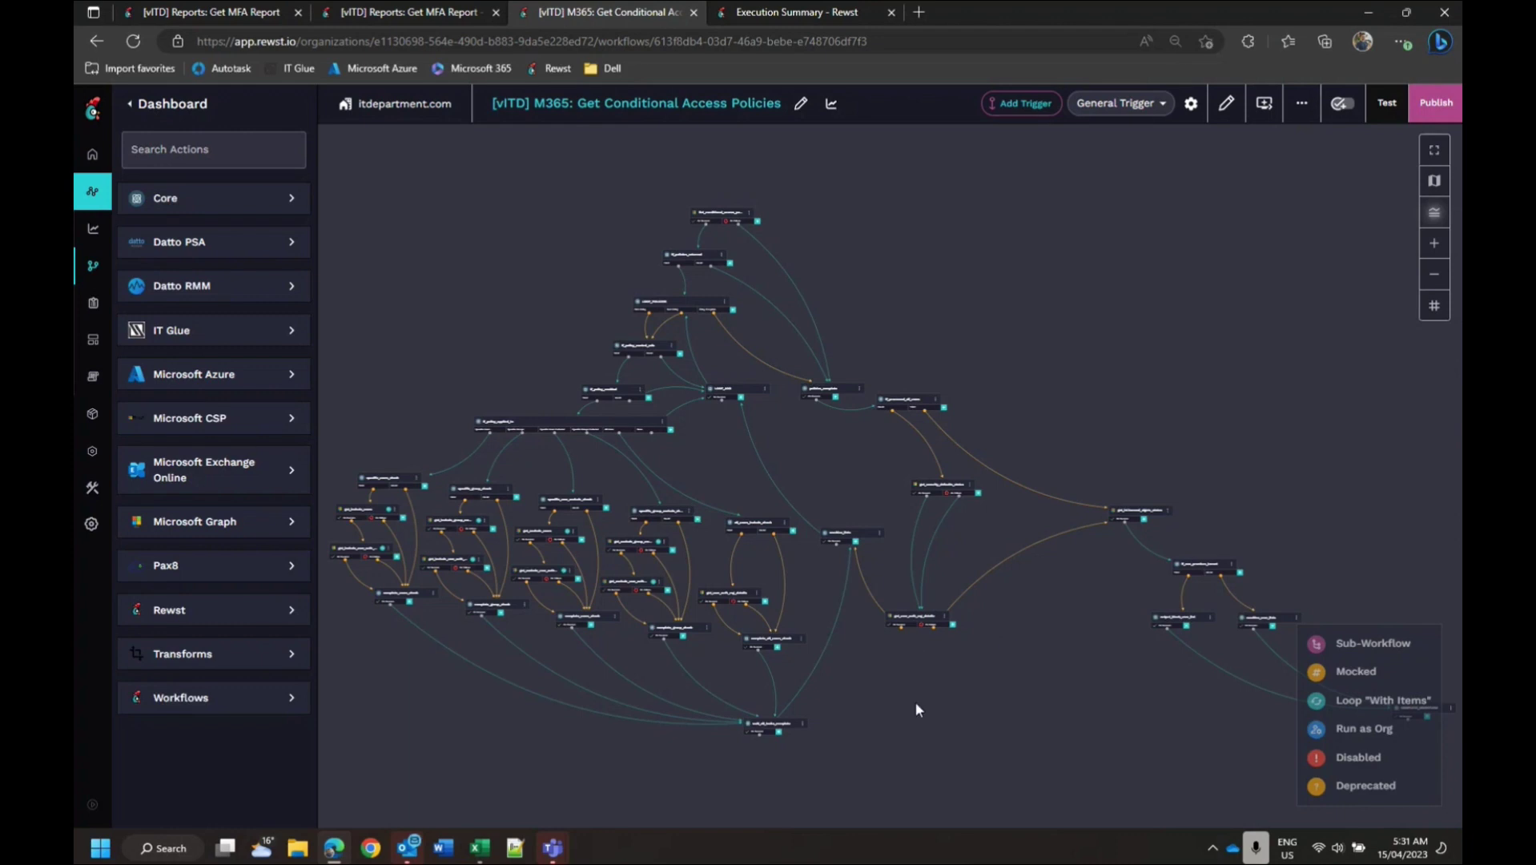
{"action": "scroll", "coordinate": [970, 704], "scroll_direction": "down", "scroll_amount": 3}
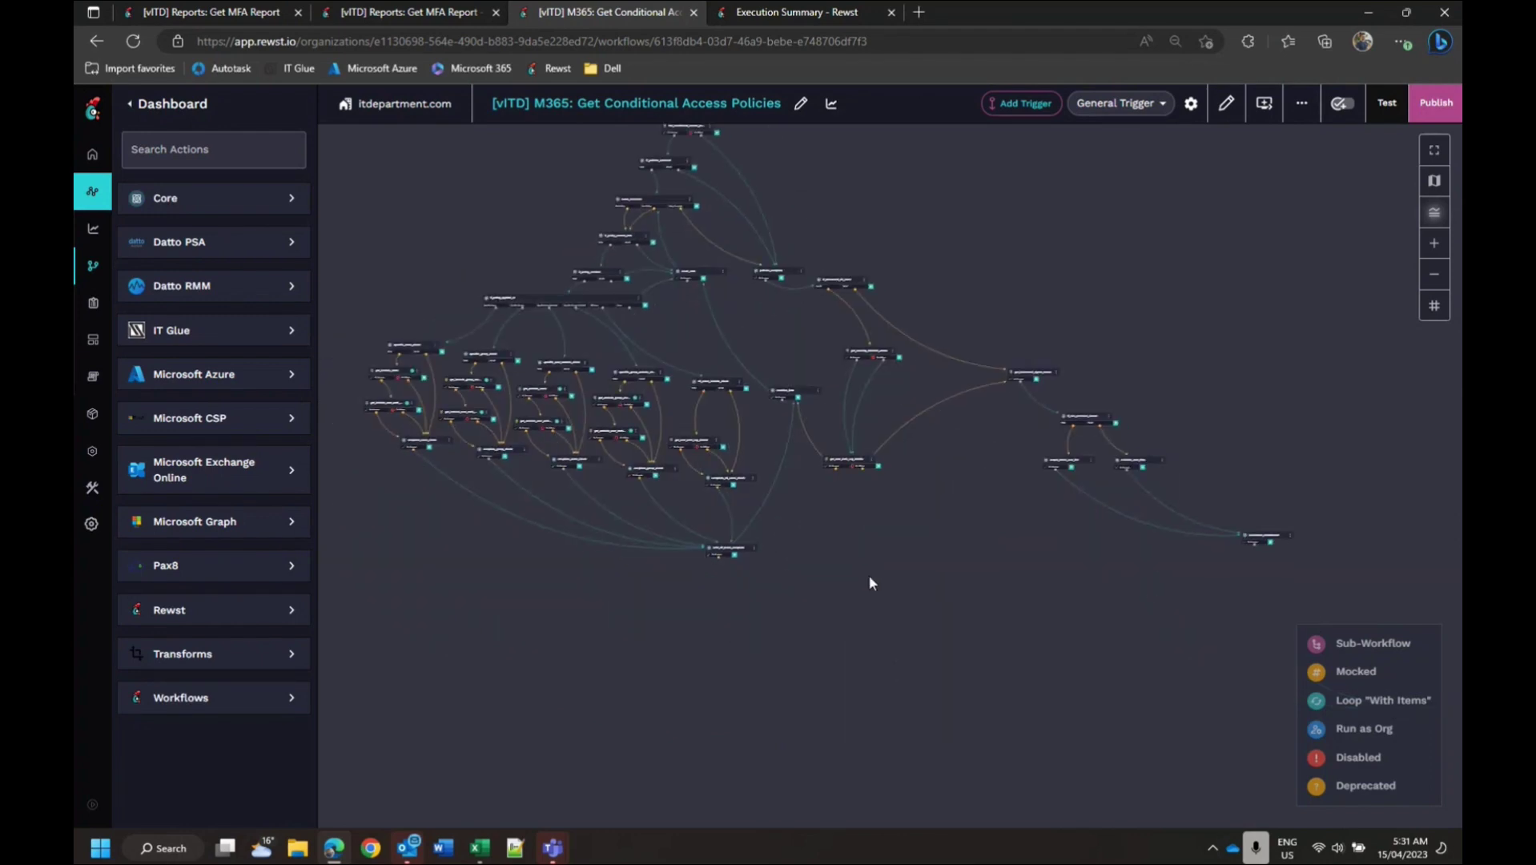
{"action": "scroll", "coordinate": [869, 575], "scroll_direction": "up", "scroll_amount": 2}
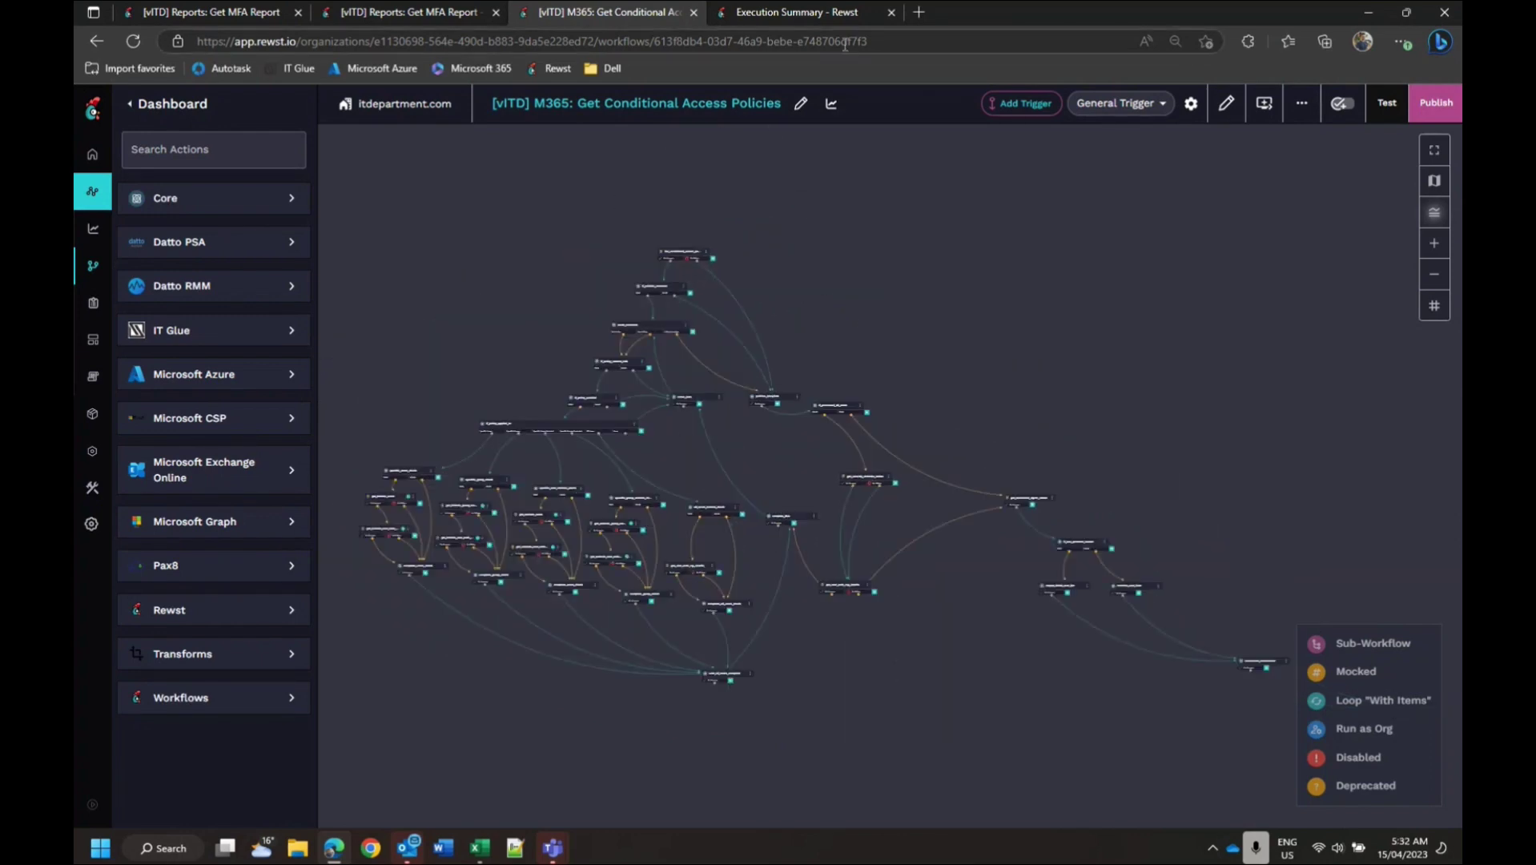